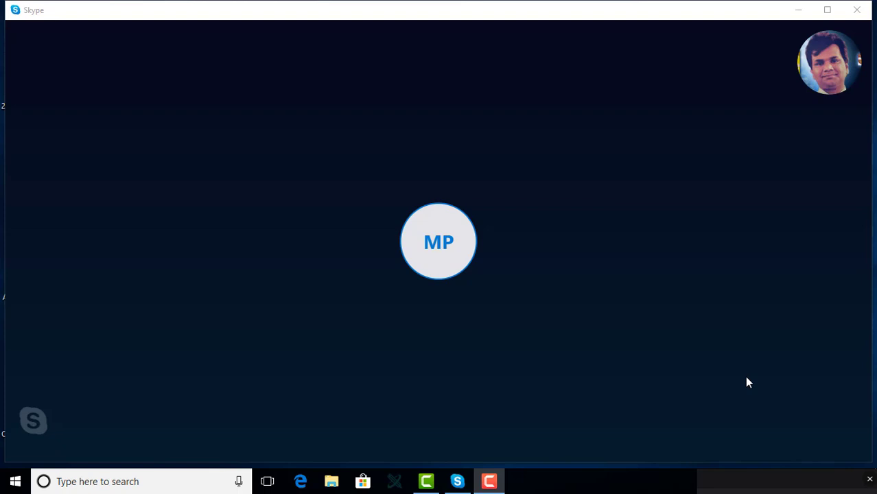
# Minimise the Skype call window, leaving the call running in the background
pyautogui.moveTo(734, 269)
pyautogui.moveTo(599, 287)
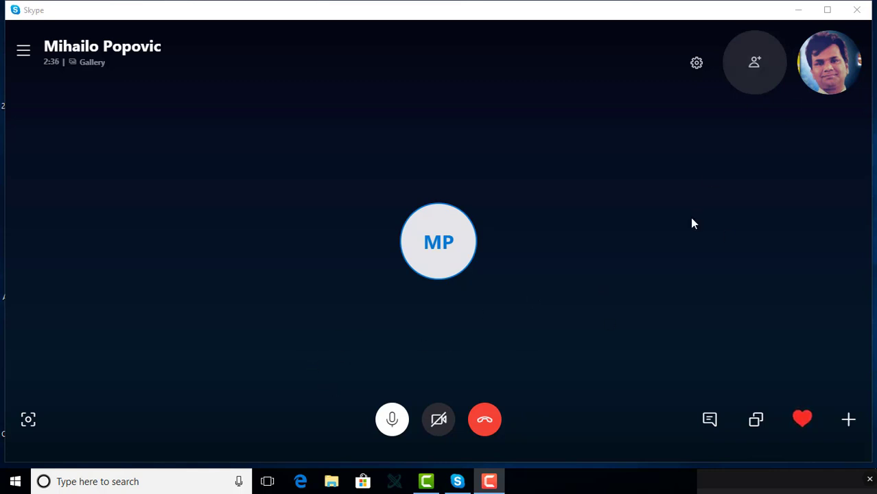
pyautogui.click(796, 12)
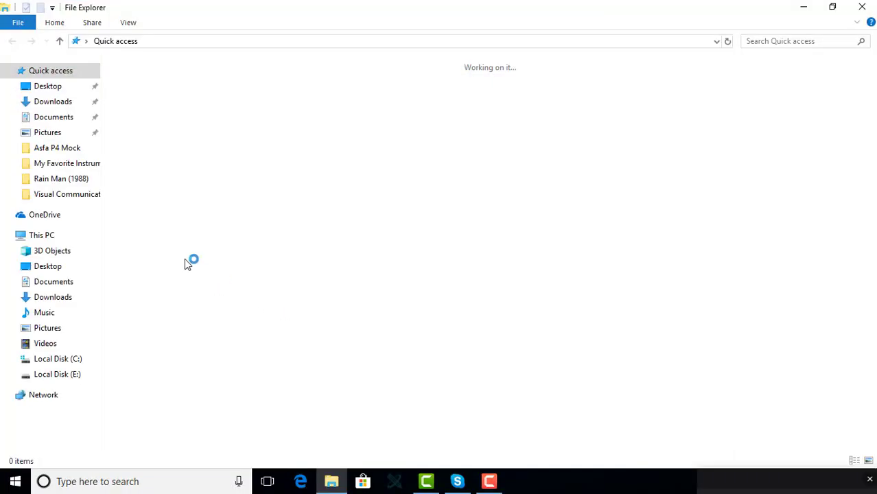
# Browse into Documents > Camtasia in File Explorer, then minimise the window
pyautogui.click(86, 283)
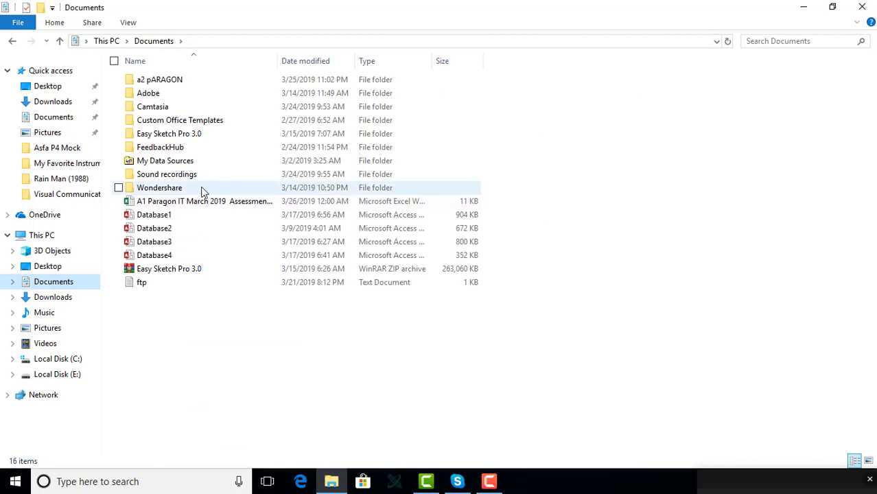
pyautogui.doubleClick(198, 107)
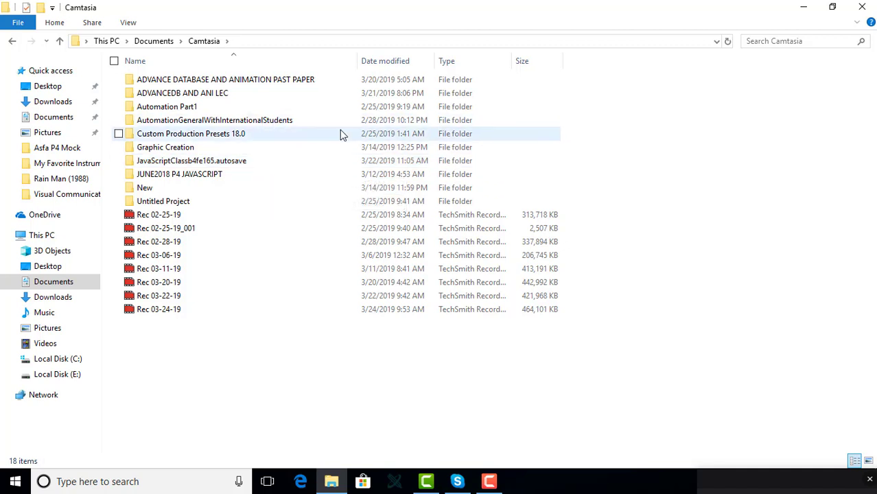
pyautogui.click(802, 8)
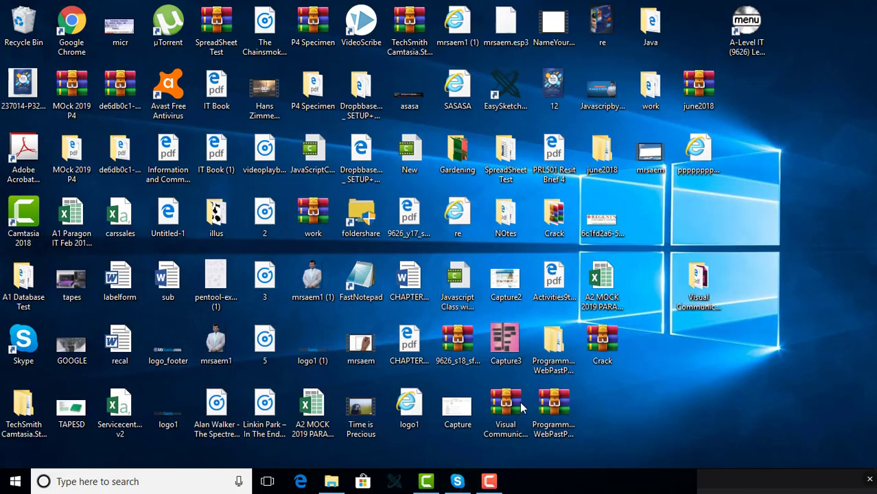
# Start sharing the screen in the Skype call, then search the Start menu for 'acc'
pyautogui.click(490, 484)
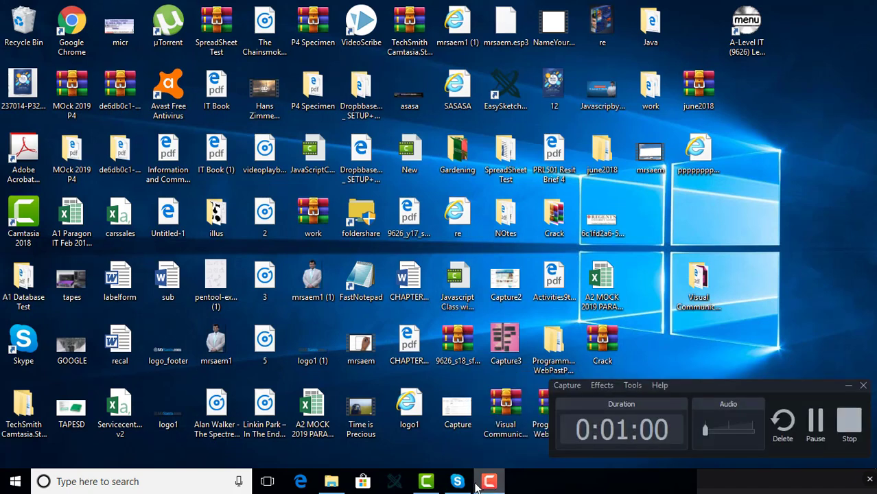
pyautogui.click(848, 386)
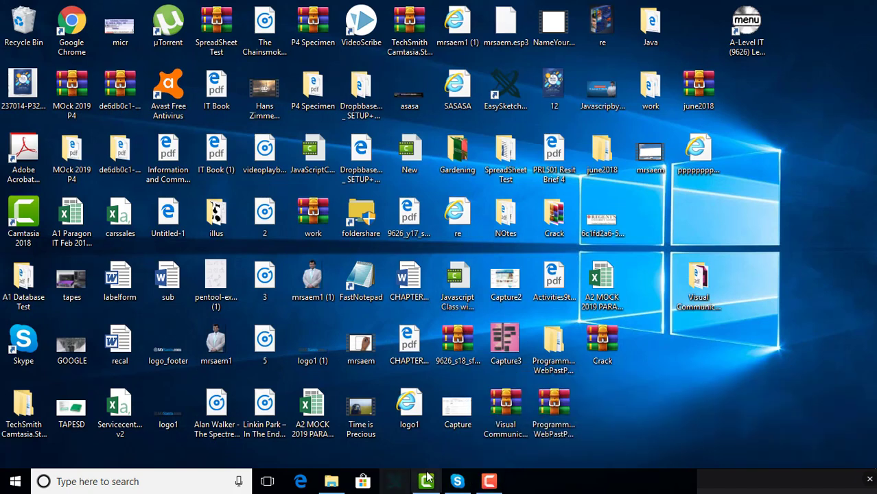
pyautogui.click(451, 483)
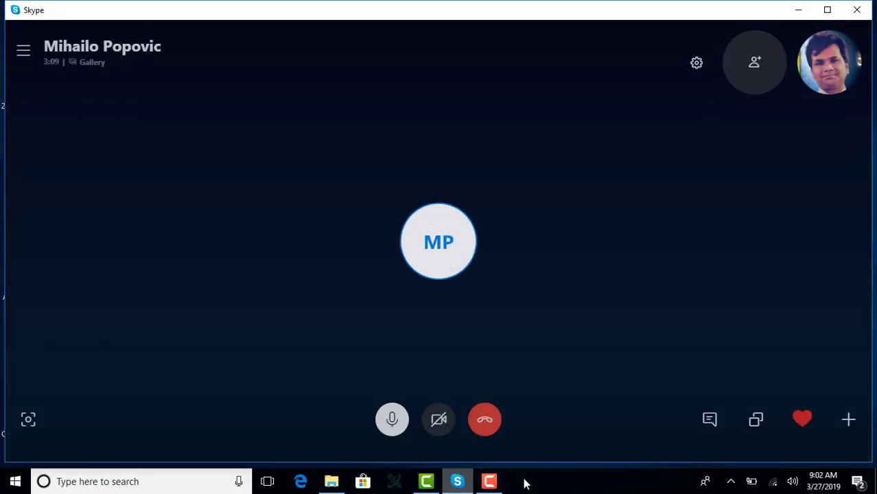
pyautogui.click(759, 423)
pyautogui.click(465, 393)
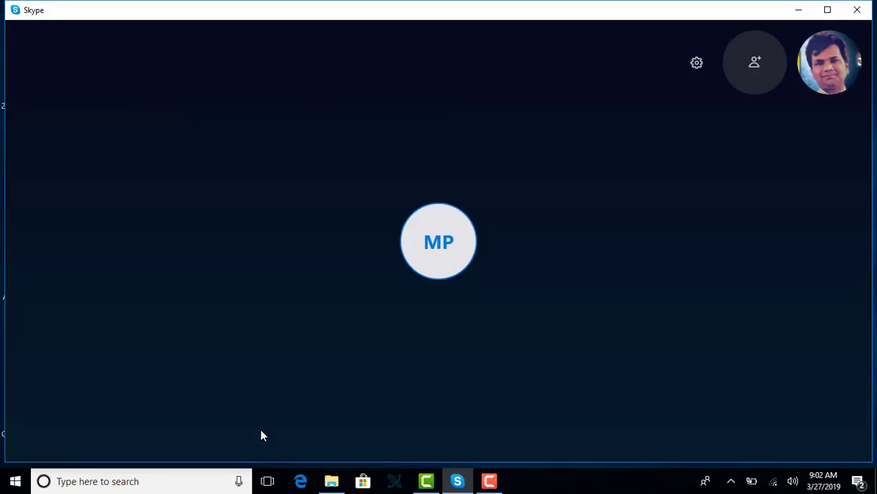
pyautogui.click(10, 484)
pyautogui.write('acc')
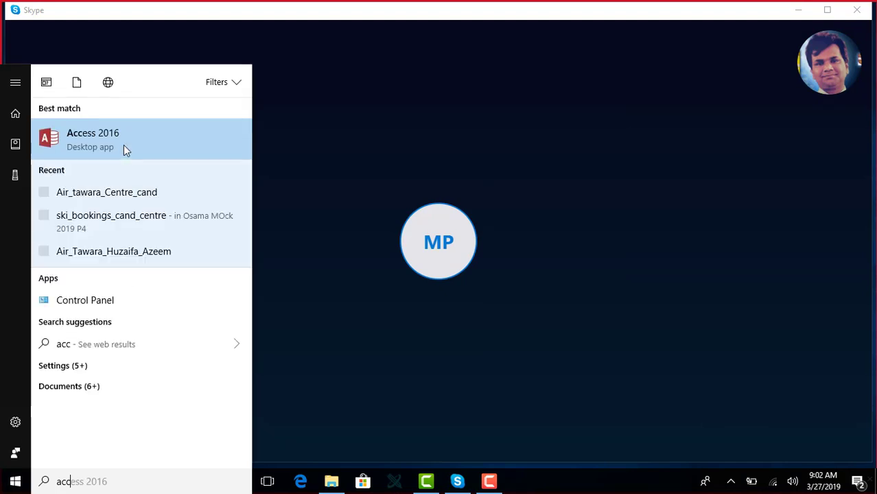
# Launch Access 2016 and open Database12 from the recent databases list
pyautogui.click(274, 165)
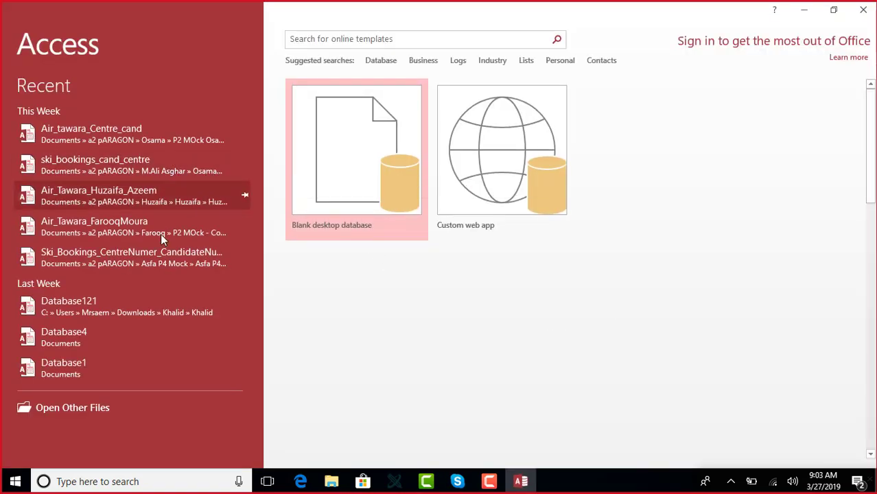
pyautogui.click(99, 331)
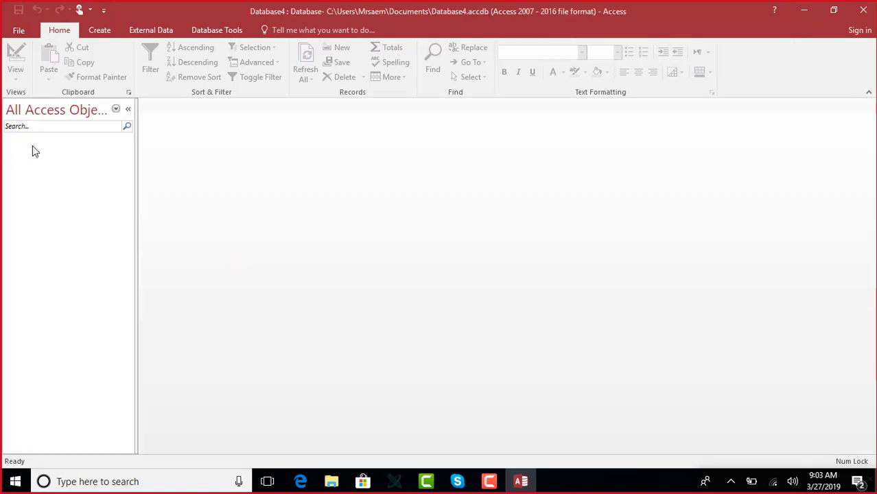
pyautogui.click(19, 33)
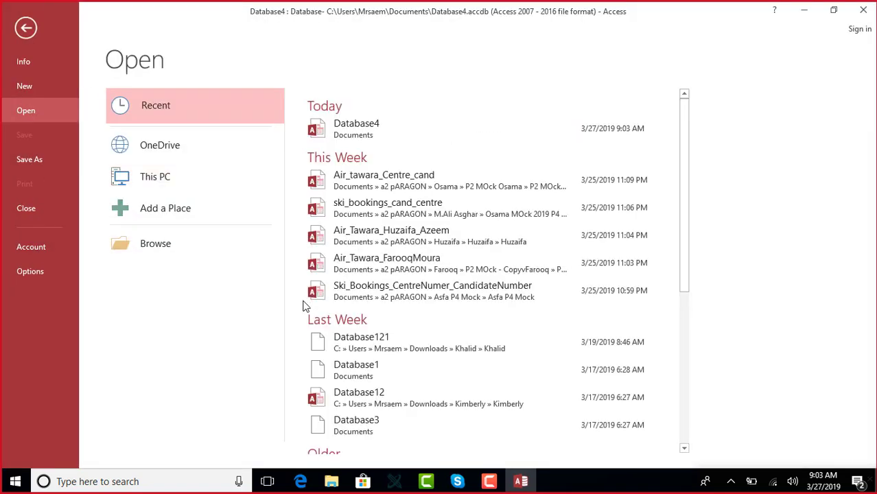
pyautogui.click(381, 401)
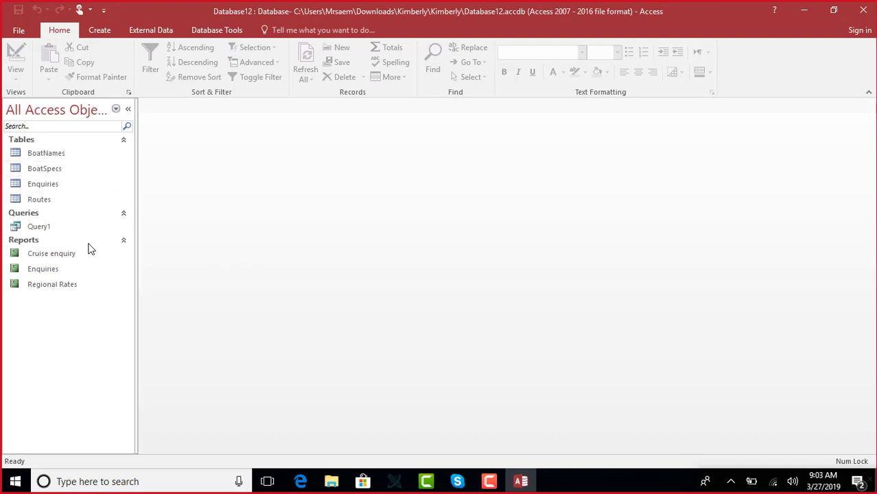
# Delete Query1 and the three reports, confirming the deletion
pyautogui.click(57, 230)
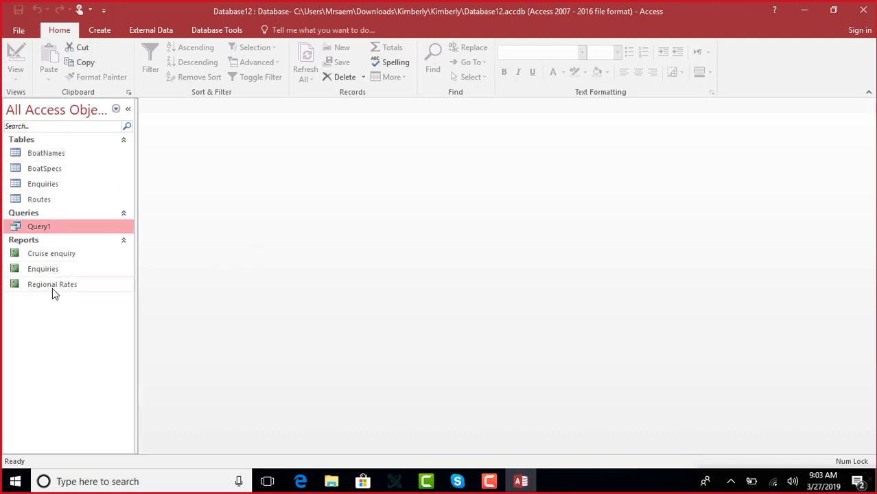
pyautogui.keyDown('shift'); pyautogui.click(53, 289); pyautogui.keyUp('shift')
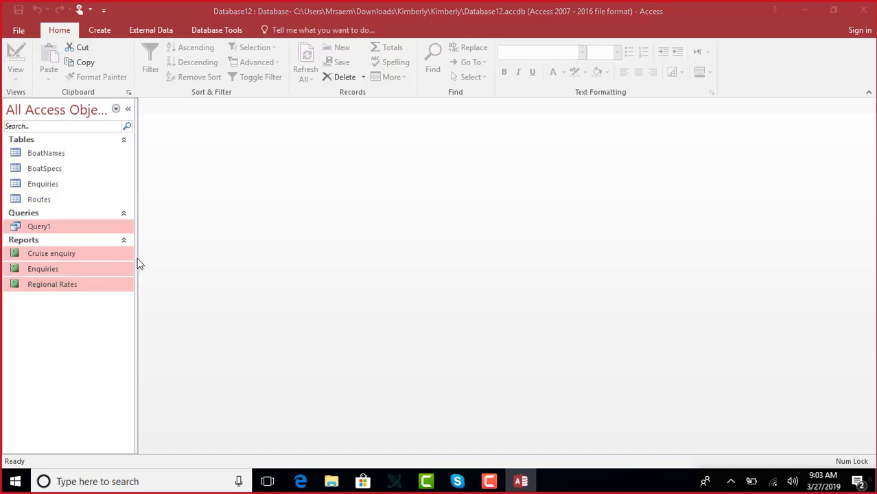
pyautogui.press('Delete')
pyautogui.click(409, 282)
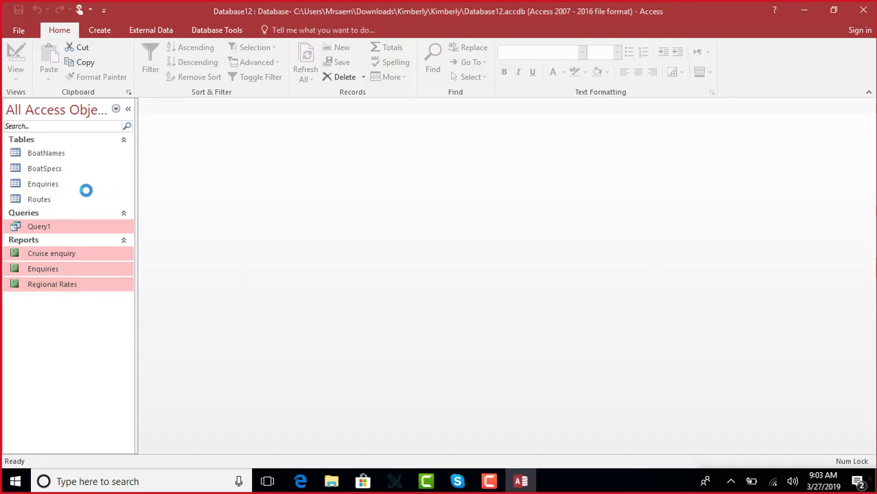
# Open the BoatNames table to view its 24 boat records, then close it
pyautogui.click(80, 155)
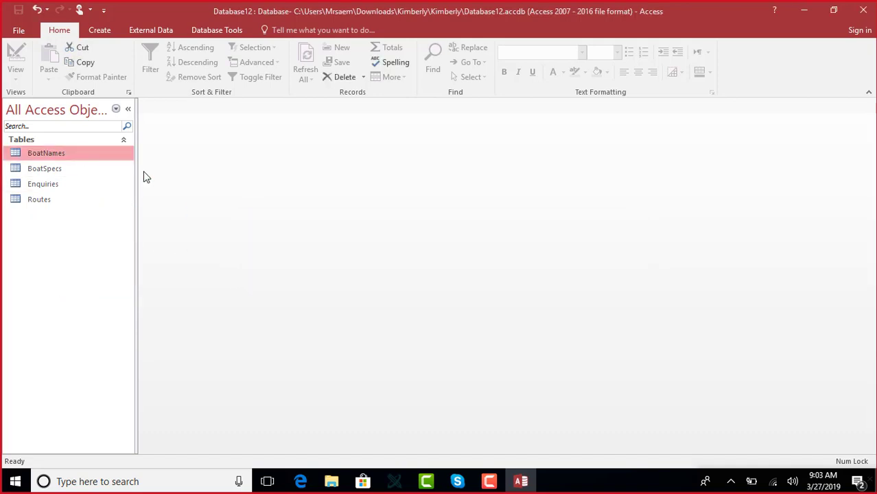
pyautogui.press('Return')
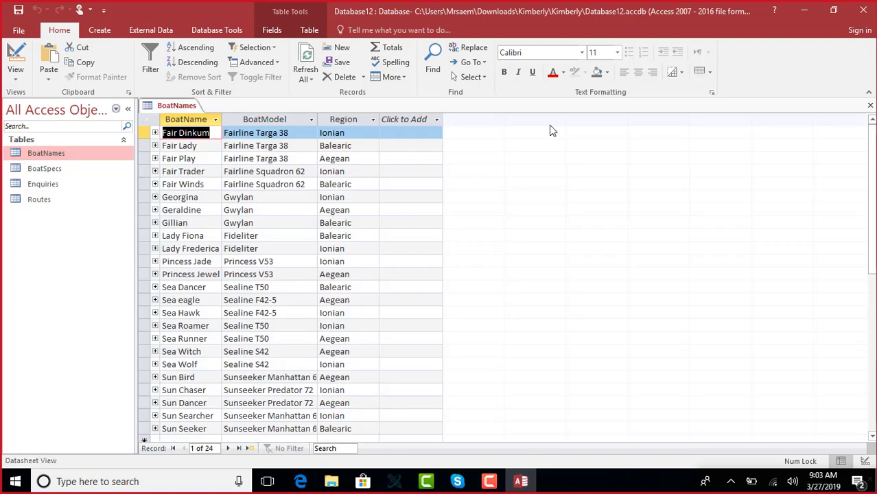
pyautogui.click(870, 106)
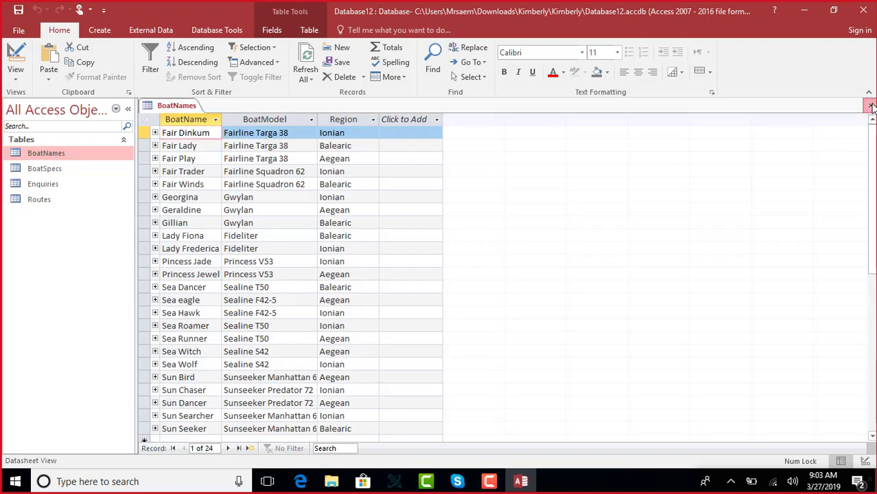
pyautogui.click(871, 106)
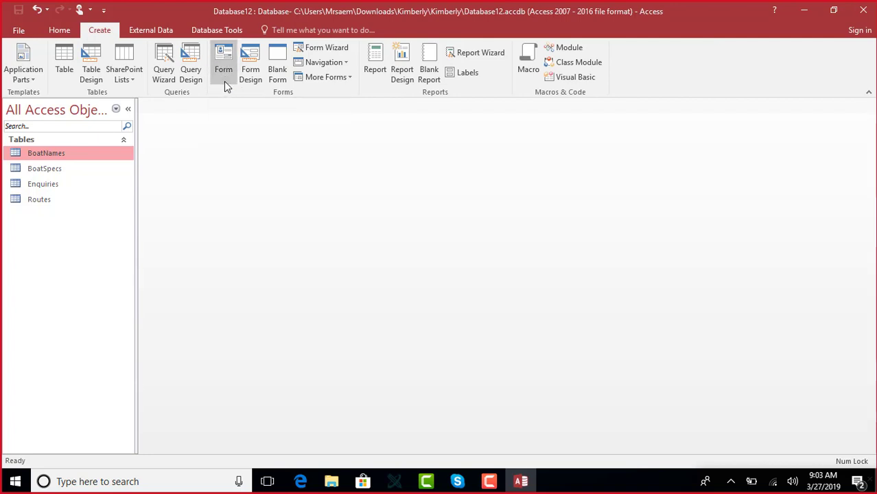
# Create a blank form and review the records in the BoatNames table
pyautogui.click(277, 82)
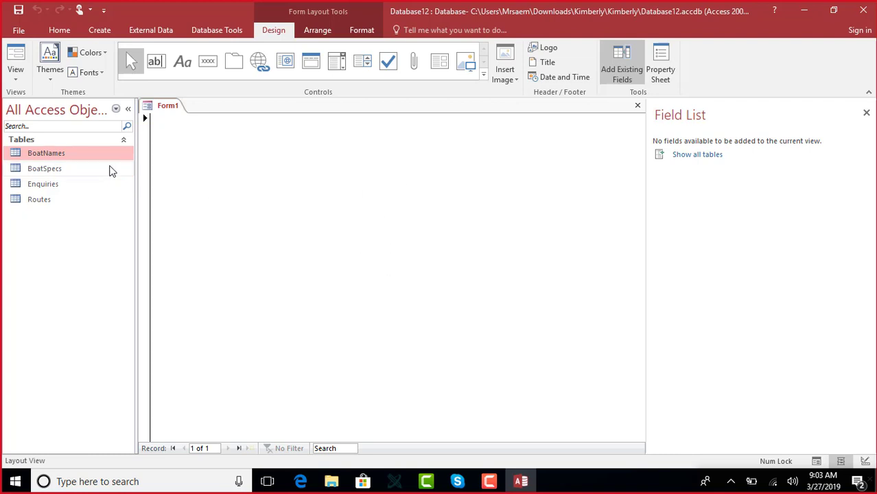
pyautogui.doubleClick(103, 155)
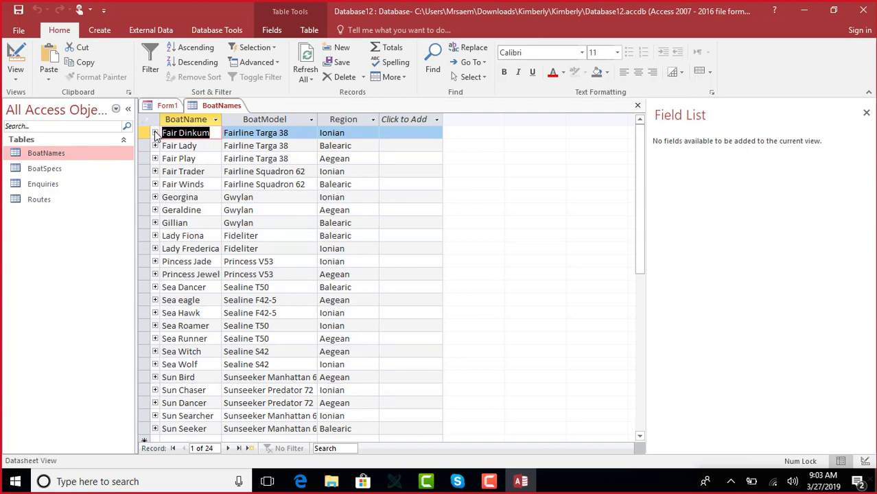
pyautogui.click(147, 132)
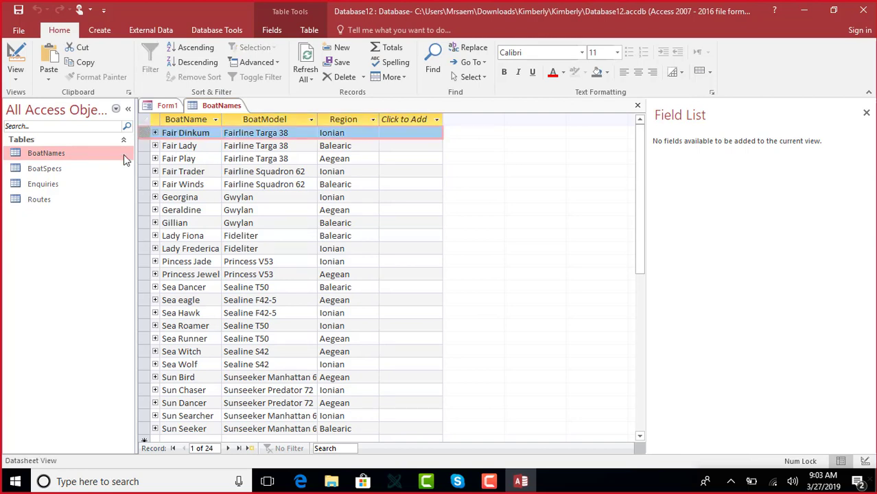
pyautogui.click(638, 105)
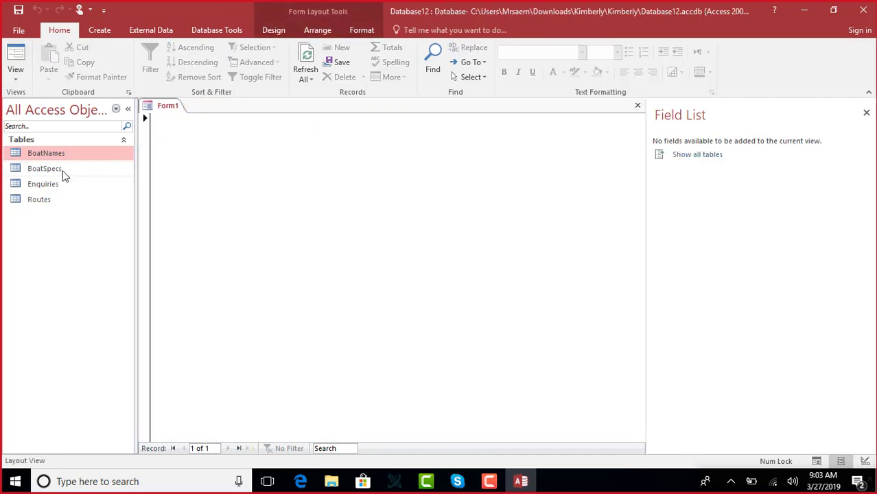
# Review the 10-record BoatSpecs table, then switch Form1 to Design View
pyautogui.doubleClick(45, 168)
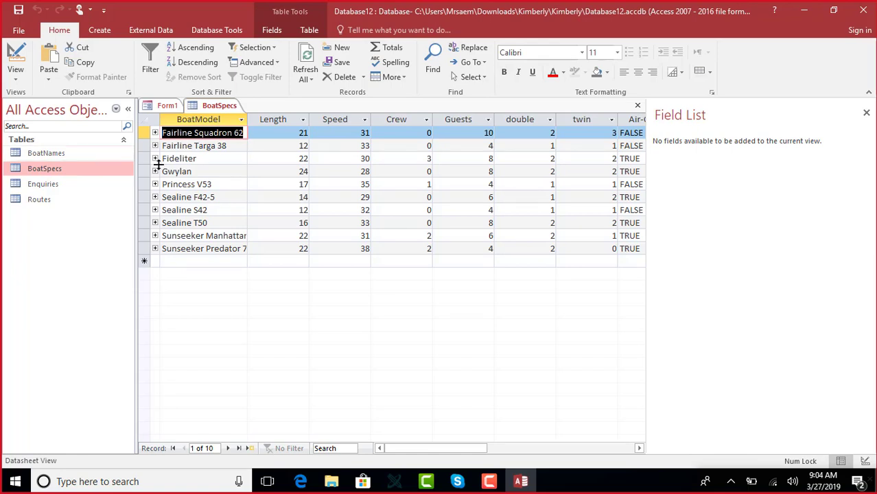
pyautogui.click(638, 105)
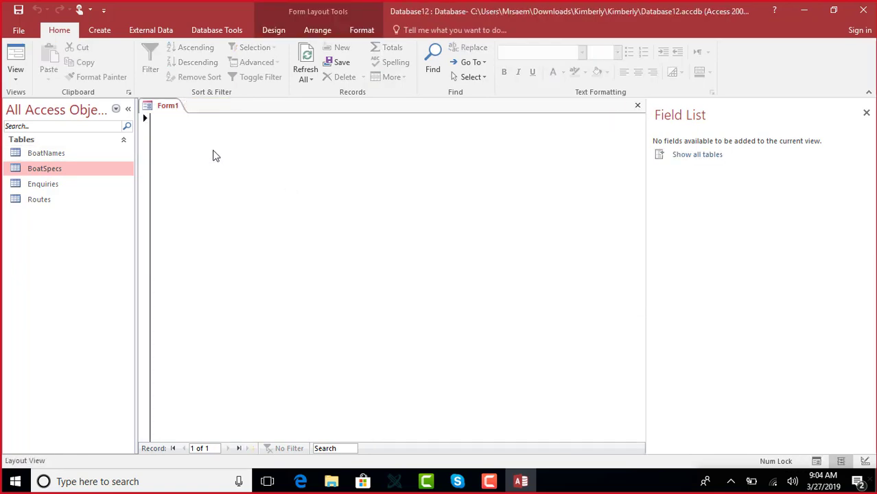
pyautogui.click(16, 77)
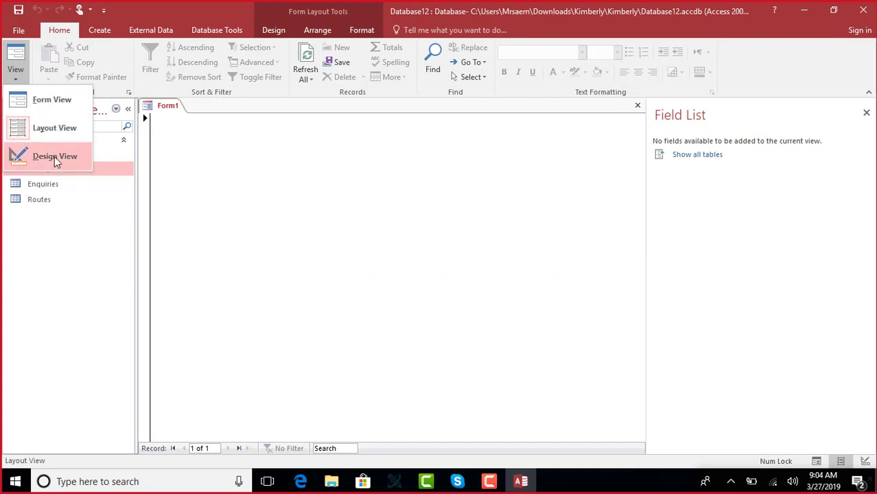
pyautogui.click(55, 156)
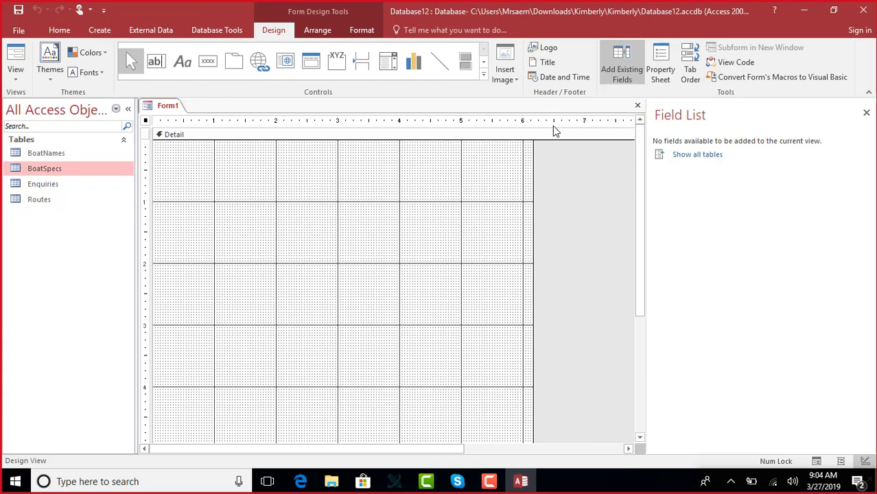
# Draw a combo box listing BoatModel values from the BoatSpecs table using the Combo Box Wizard
pyautogui.click(388, 61)
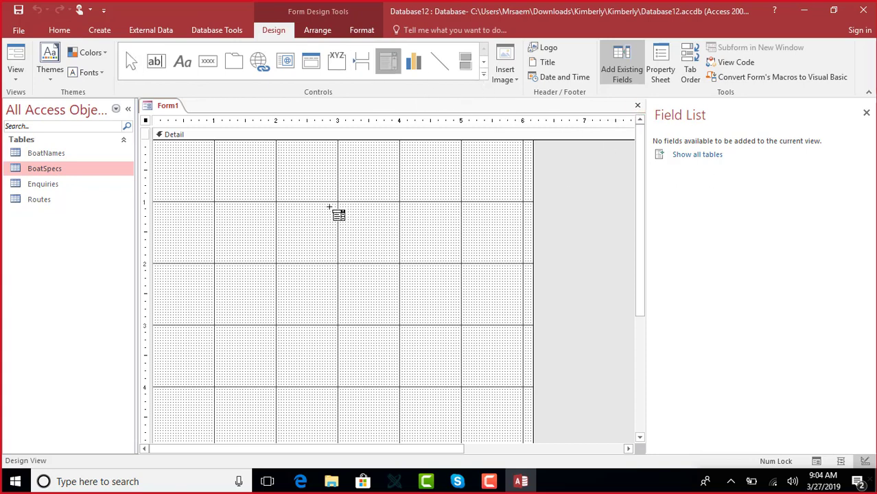
pyautogui.moveTo(288, 174); pyautogui.dragTo(401, 187)
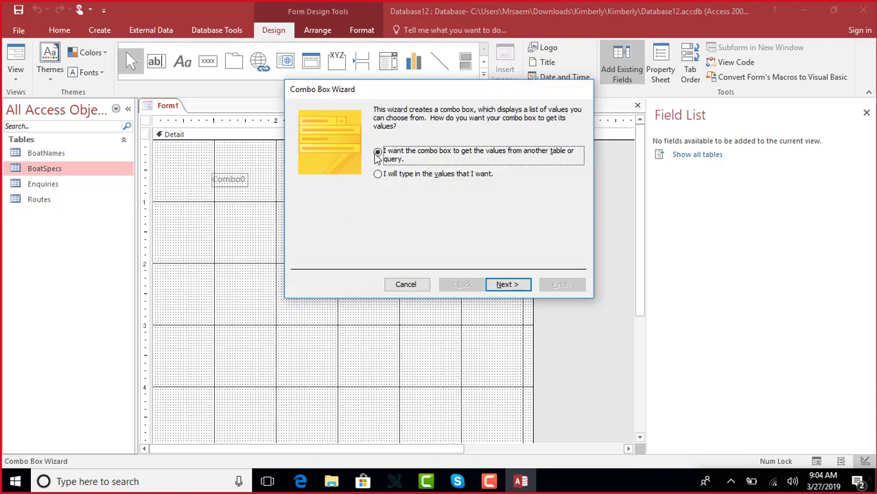
pyautogui.click(506, 284)
pyautogui.click(403, 145)
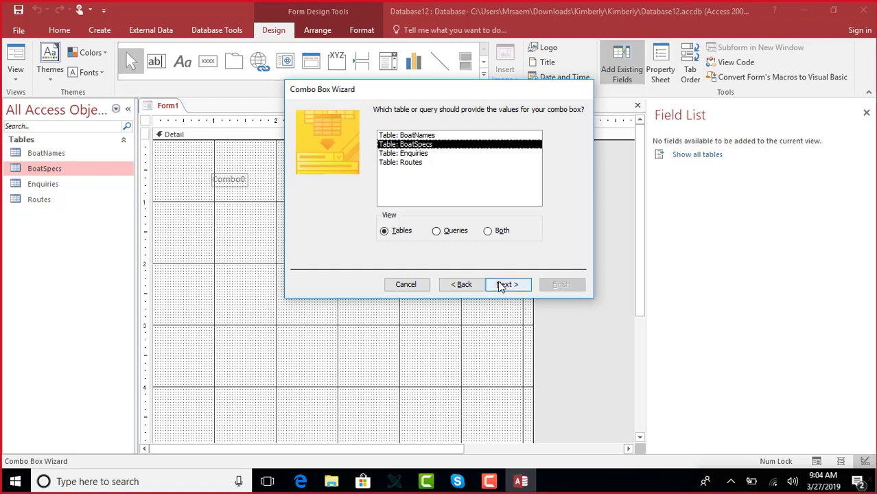
pyautogui.press('Return')
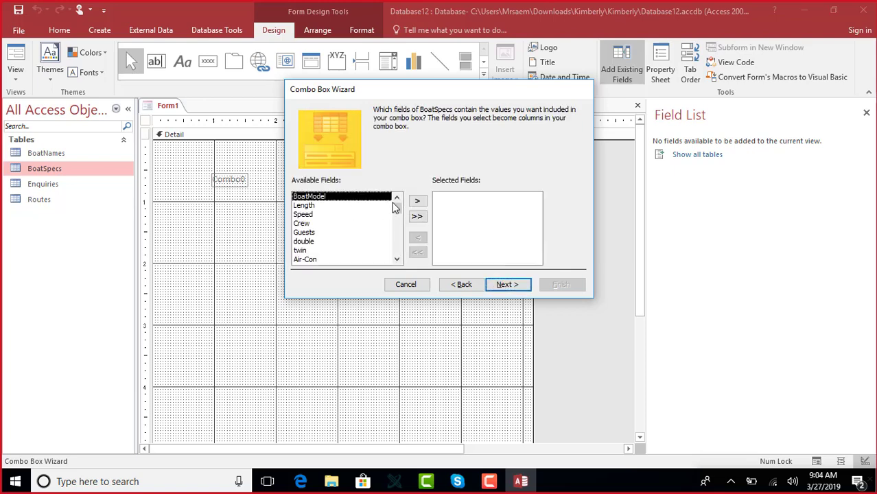
pyautogui.click(418, 202)
pyautogui.click(511, 287)
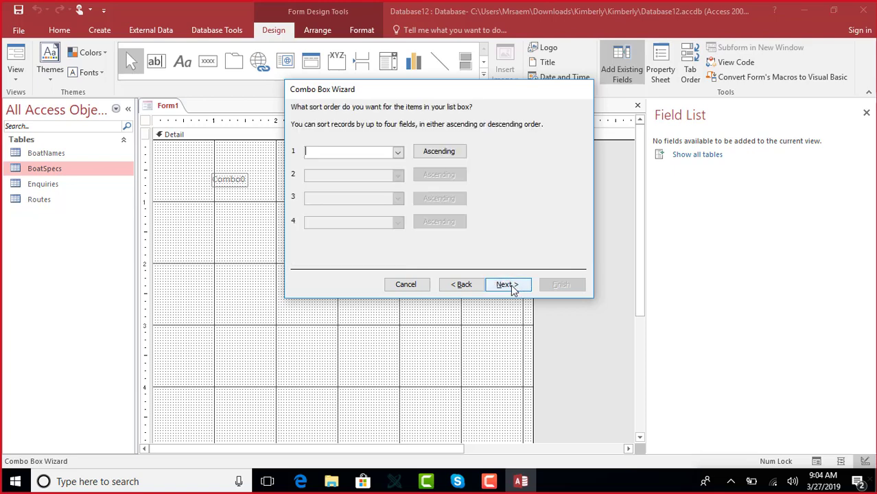
pyautogui.click(511, 287)
pyautogui.click(512, 287)
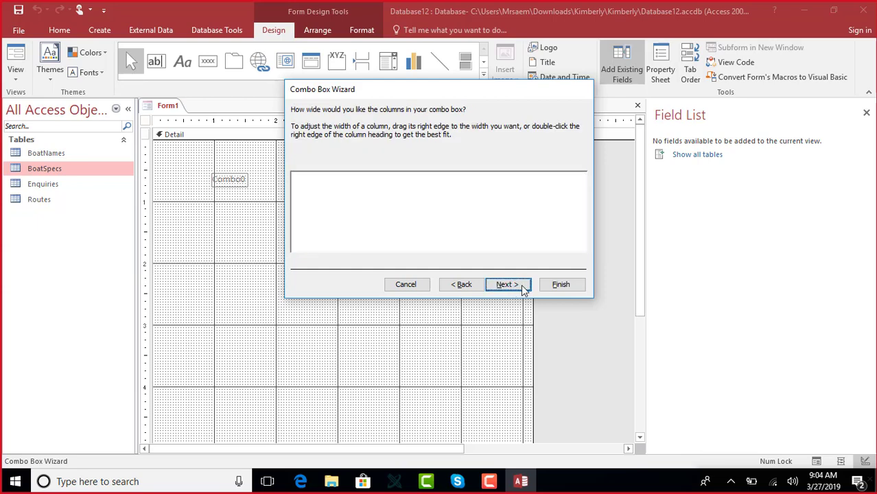
pyautogui.click(561, 285)
# Check in Form View that the combo box lists the boat models, then return to Design View
pyautogui.click(8, 77)
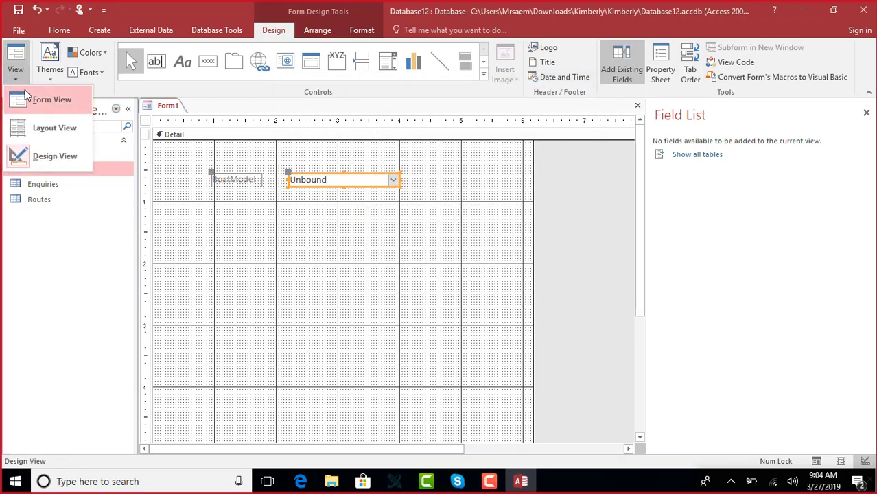
pyautogui.click(27, 98)
pyautogui.click(391, 152)
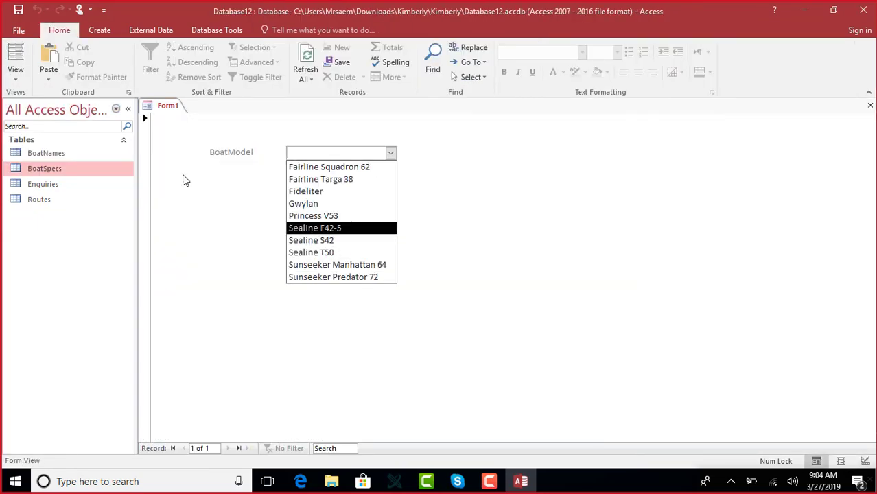
pyautogui.click(15, 76)
pyautogui.click(49, 156)
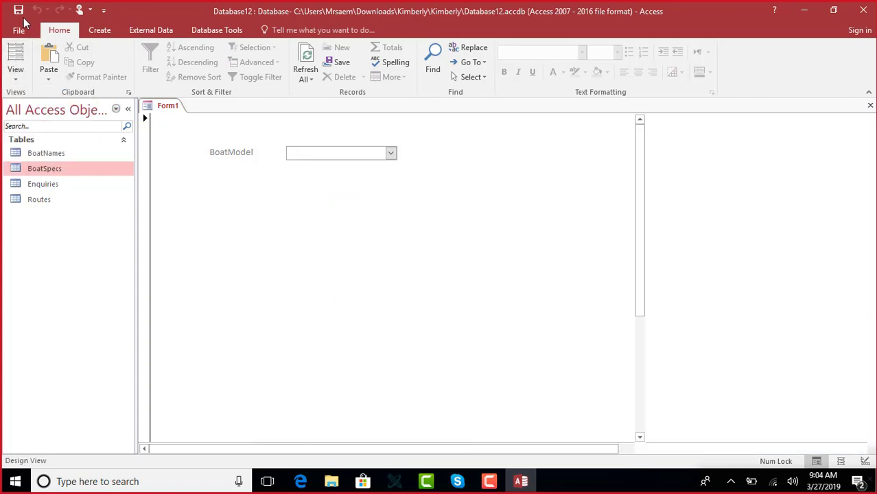
# Save the form as Form1 and open the combo box's Property Sheet
pyautogui.click(18, 9)
pyautogui.click(437, 193)
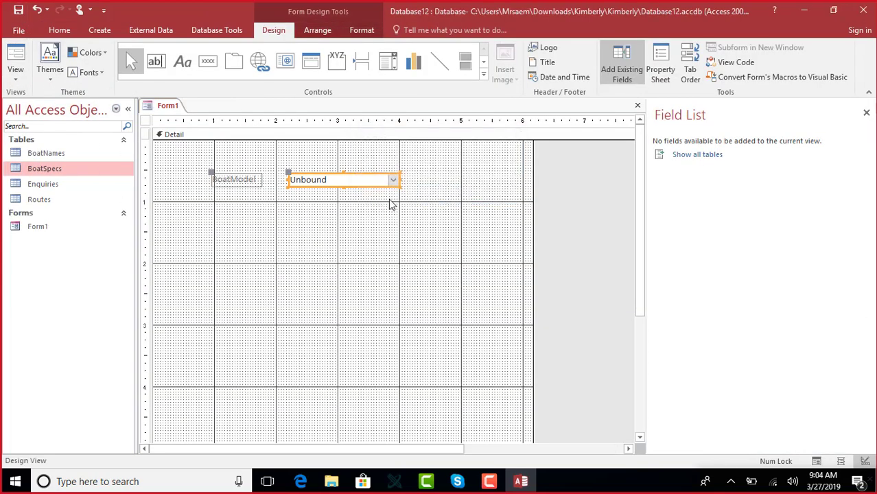
pyautogui.rightClick(390, 187)
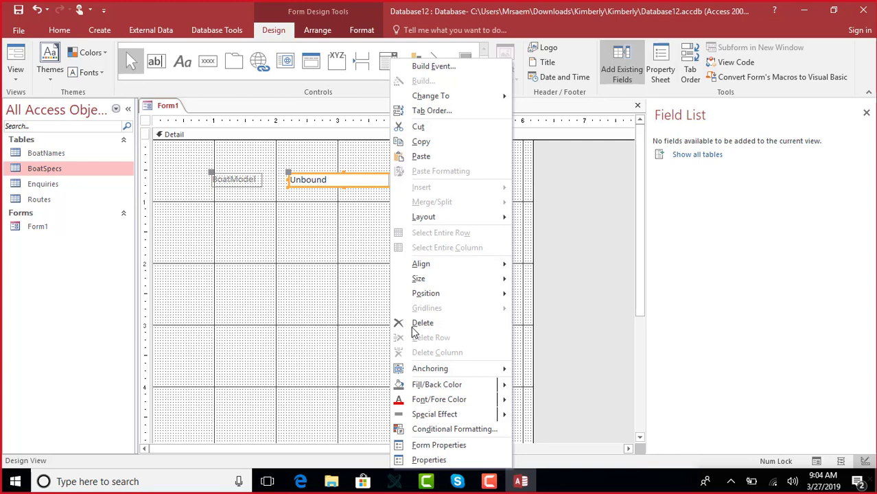
pyautogui.click(421, 459)
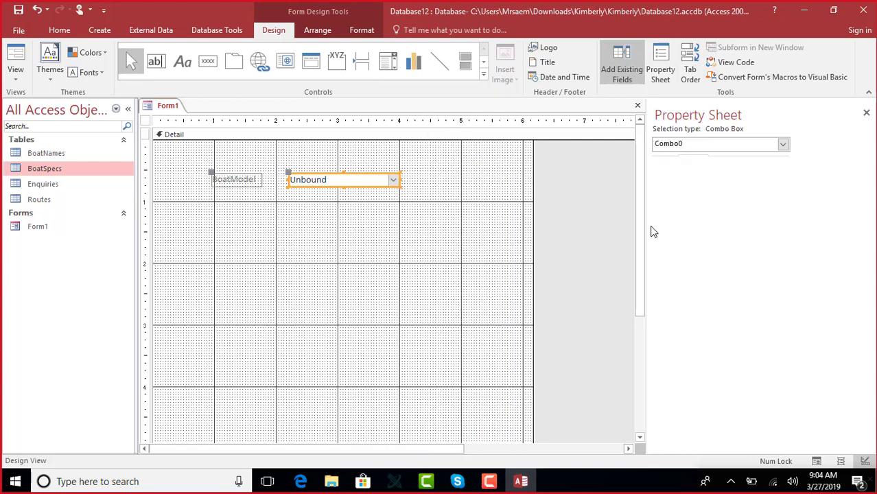
# Close the Property Sheet and nudge the BoatModel combo box and label slightly right
pyautogui.click(867, 112)
pyautogui.click(443, 275)
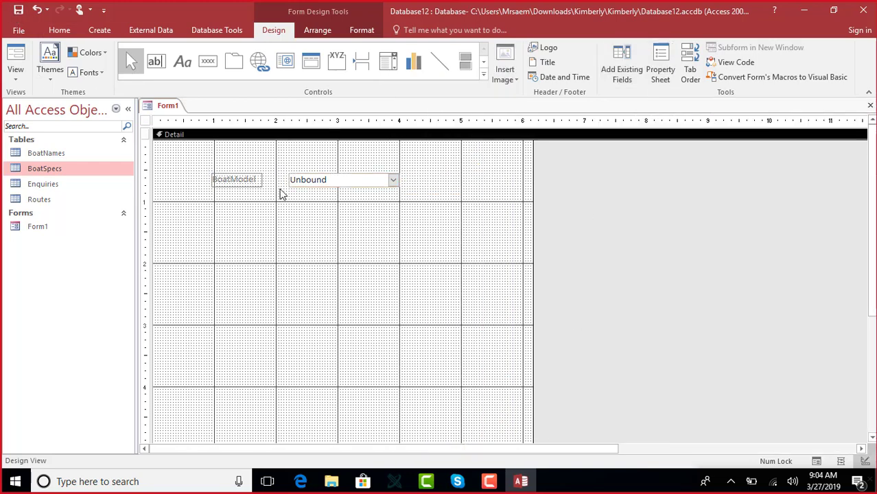
pyautogui.moveTo(308, 184); pyautogui.dragTo(320, 187)
pyautogui.click(318, 239)
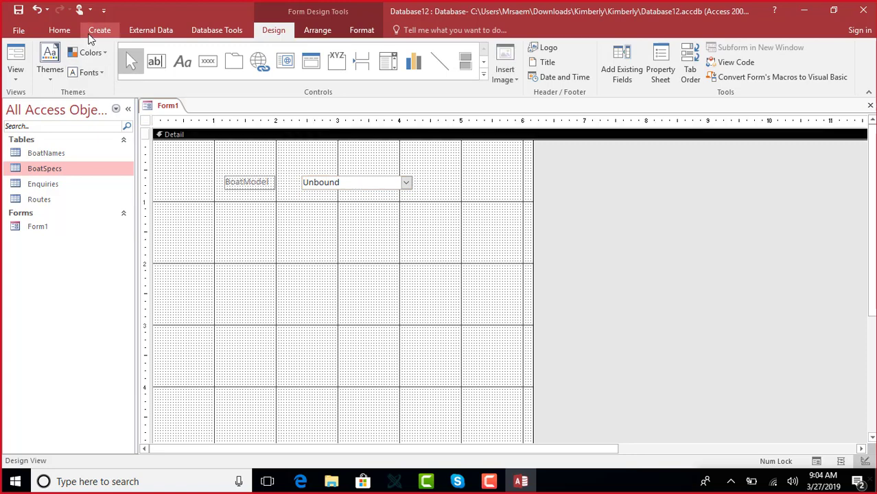
# Start a new empty query in Design View without adding any tables
pyautogui.click(99, 30)
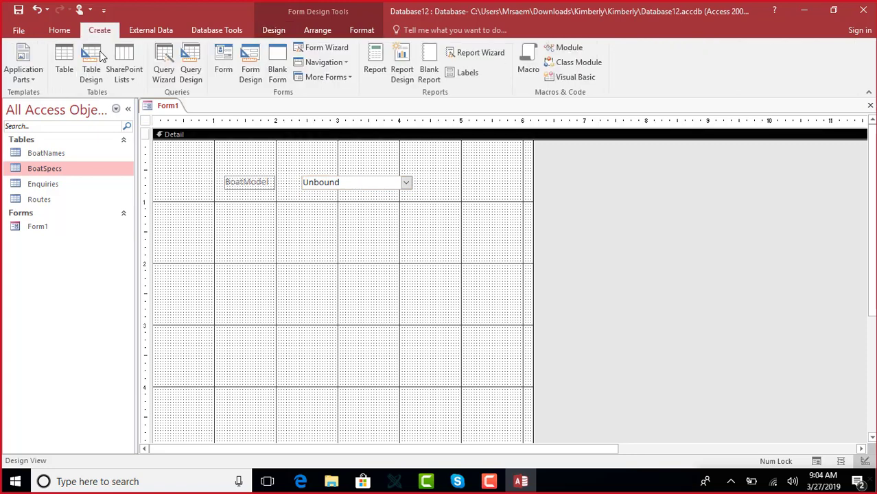
pyautogui.click(191, 74)
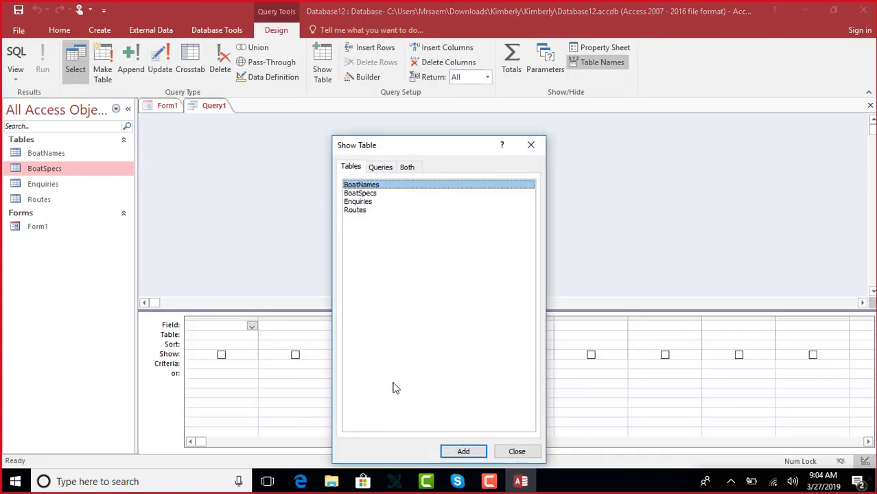
pyautogui.click(374, 195)
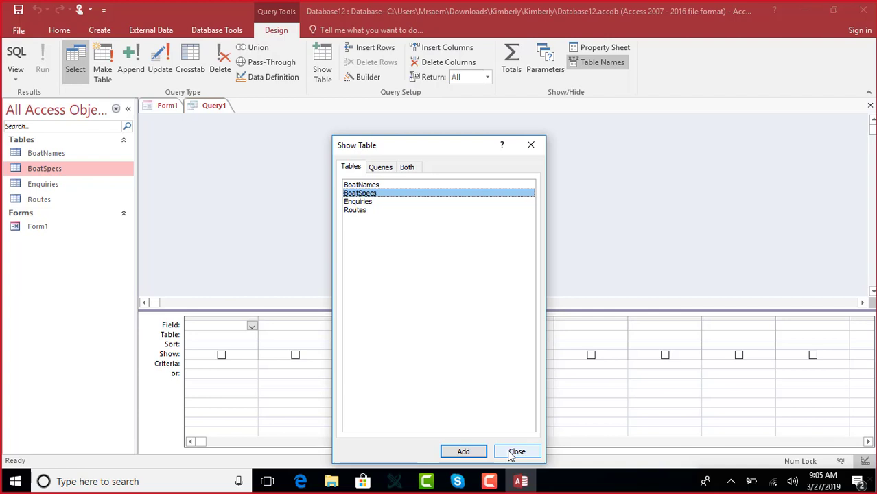
pyautogui.click(511, 453)
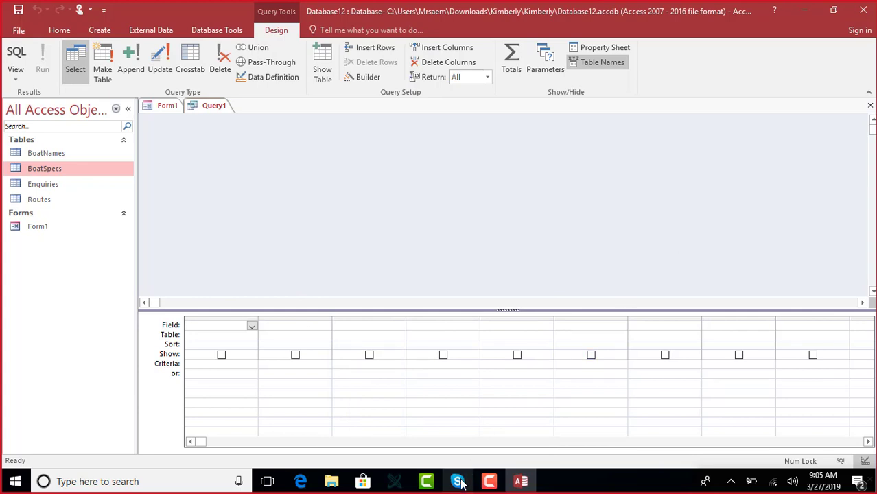
pyautogui.moveTo(462, 484)
pyautogui.click(458, 425)
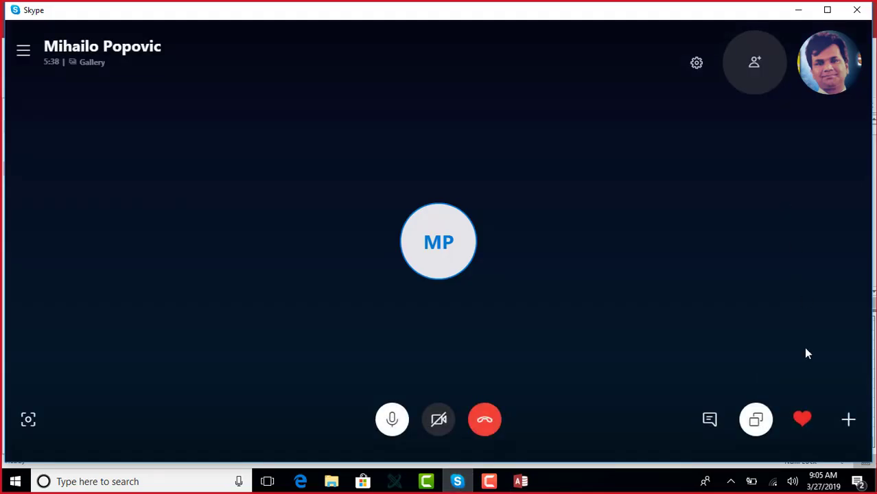
pyautogui.click(484, 423)
pyautogui.click(427, 482)
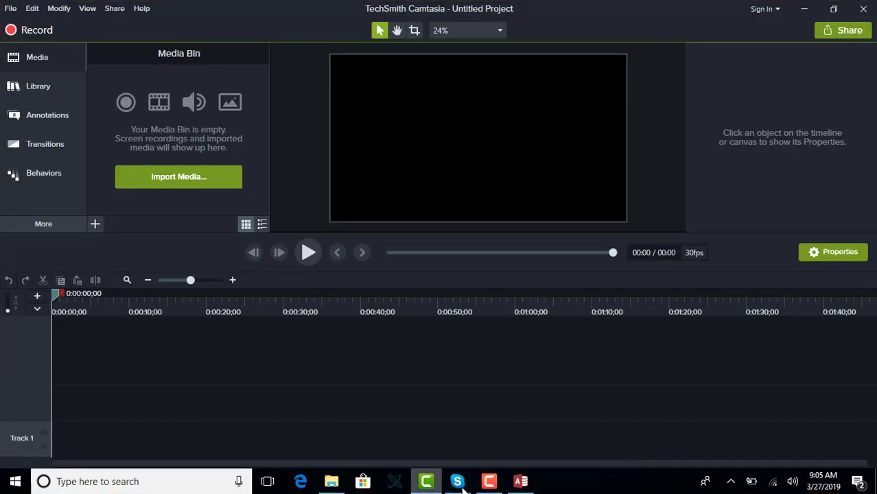
pyautogui.click(489, 482)
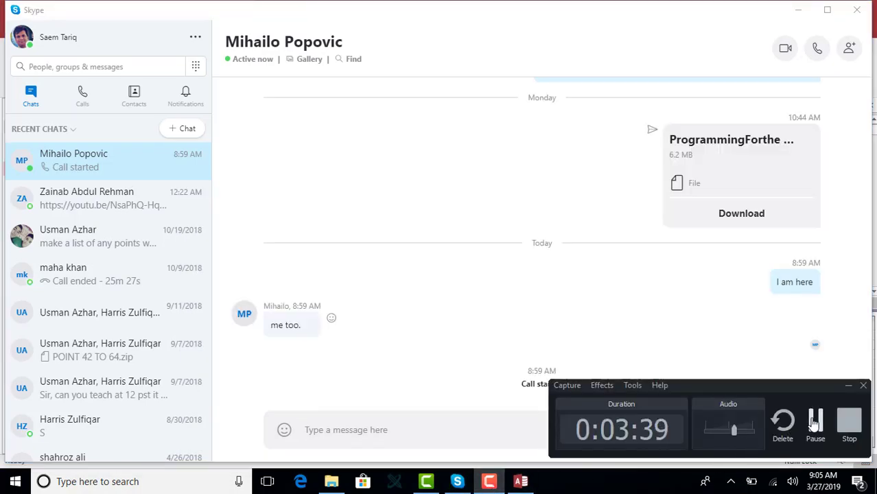
pyautogui.click(815, 420)
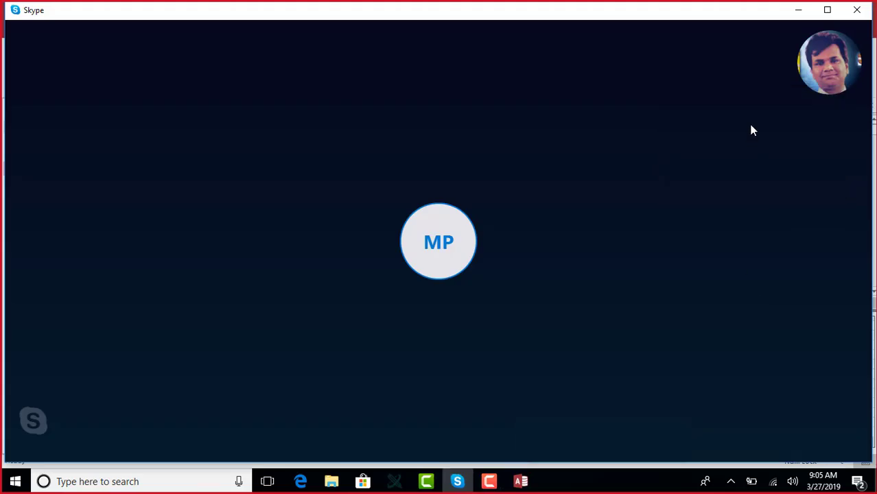
pyautogui.click(809, 11)
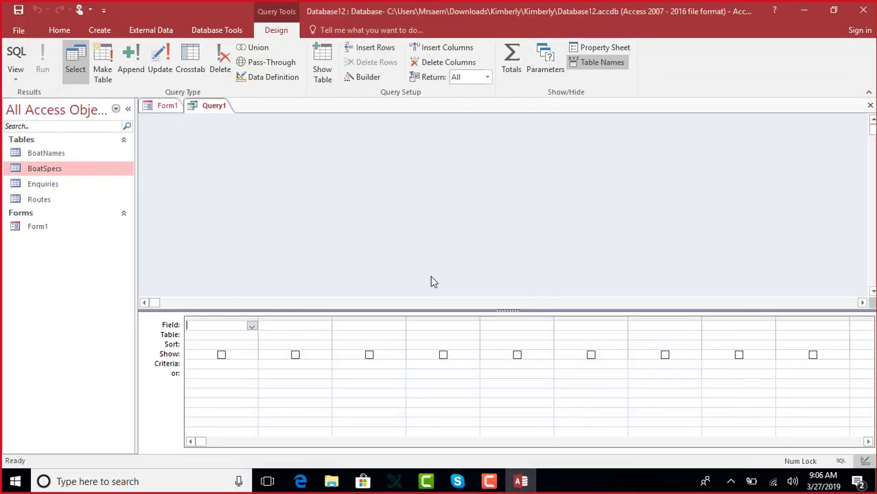
# Replace the empty query with a new query design that has the BoatSpecs table added
pyautogui.click(834, 93)
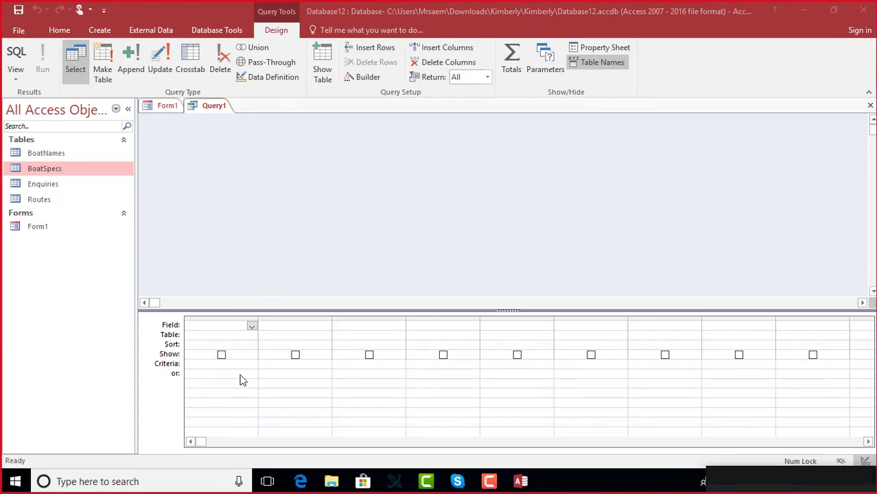
pyautogui.click(870, 105)
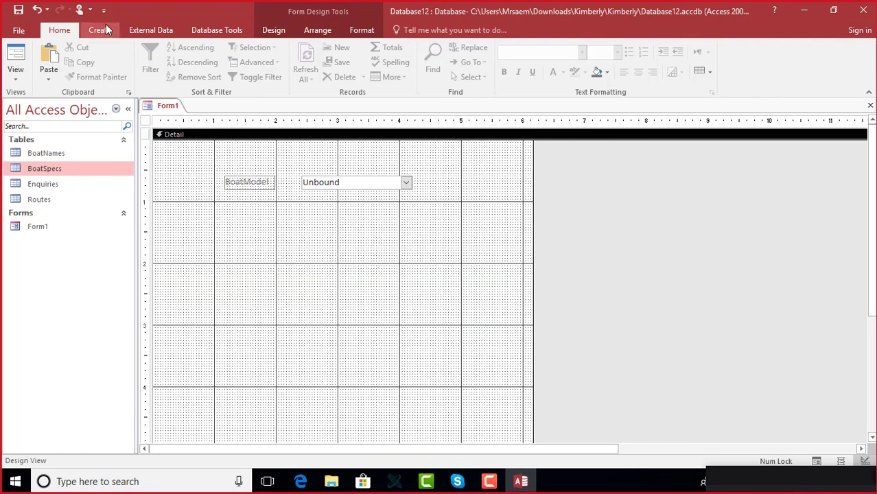
pyautogui.click(104, 28)
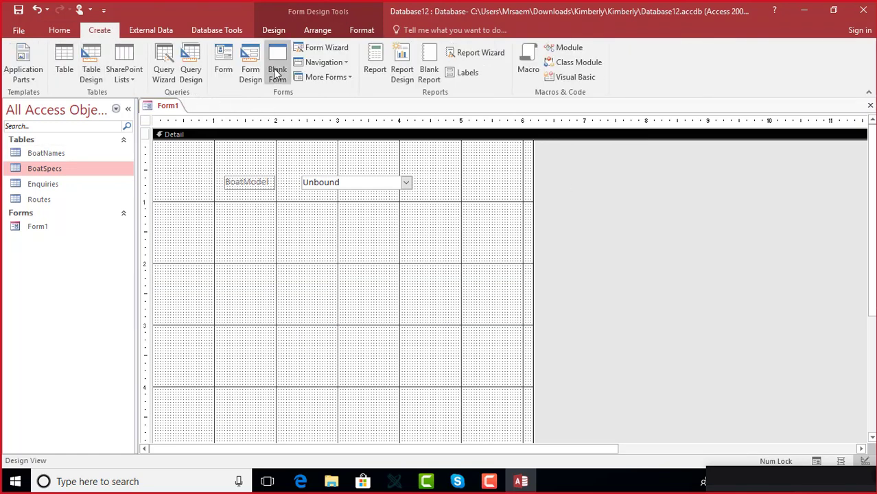
pyautogui.click(192, 75)
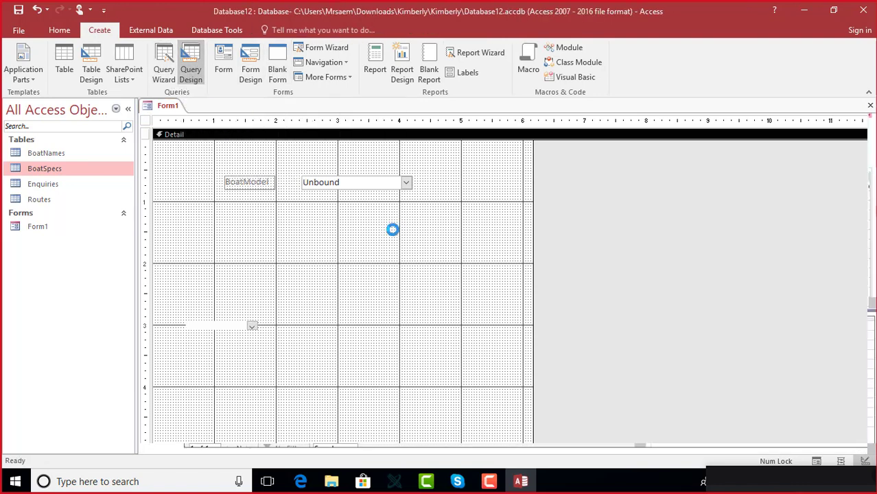
pyautogui.press('Down')
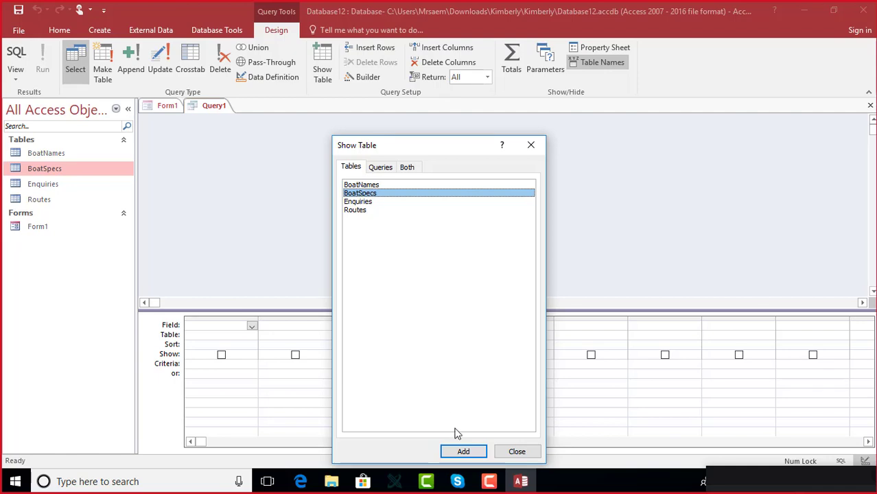
pyautogui.click(463, 451)
pyautogui.click(516, 451)
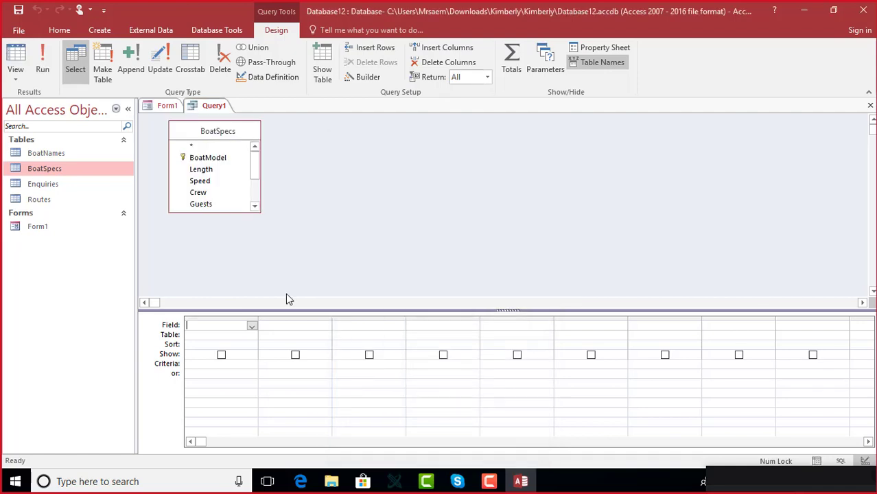
# Put all BoatSpecs fields, BoatModel through Field10, into the query grid
pyautogui.doubleClick(224, 132)
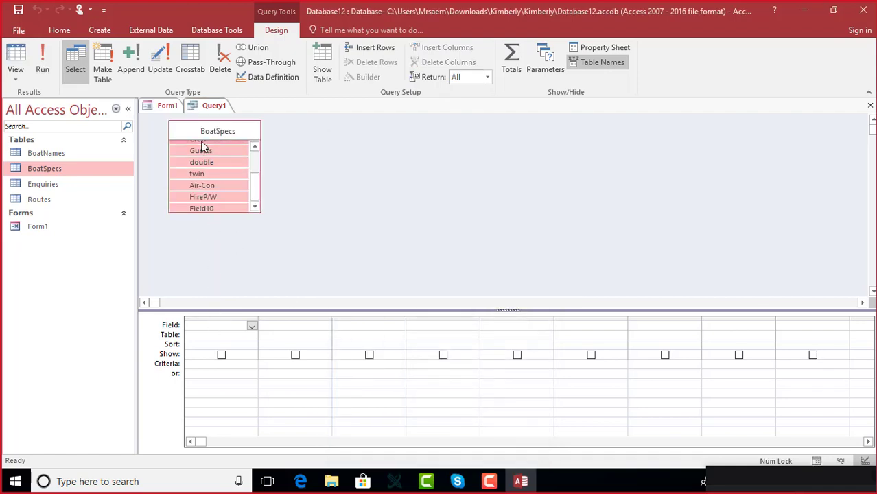
pyautogui.moveTo(201, 174); pyautogui.dragTo(214, 325)
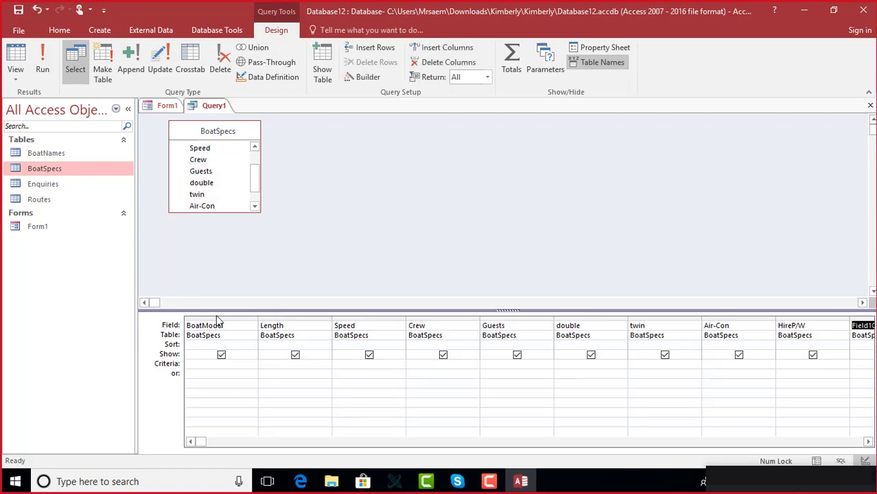
pyautogui.click(165, 106)
# Check the BoatModel combo box on Form1's design, then go back to the Query1 design grid
pyautogui.click(357, 184)
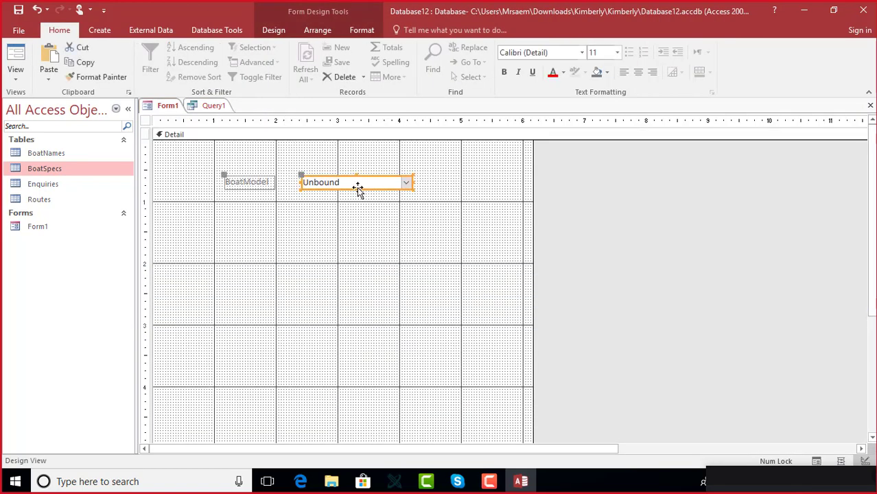
pyautogui.click(200, 108)
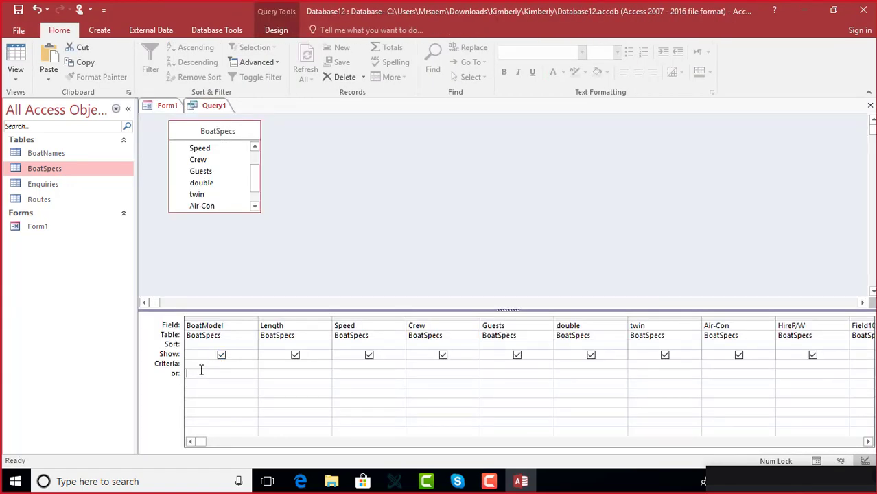
pyautogui.click(171, 107)
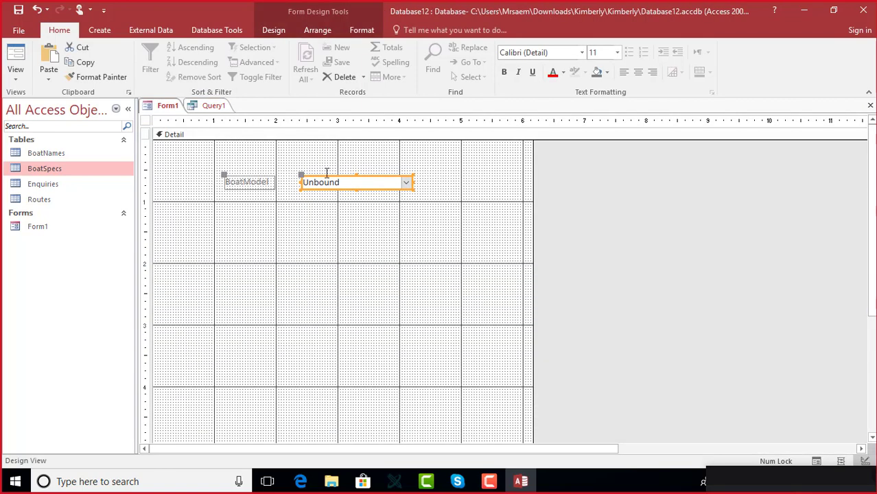
pyautogui.click(207, 107)
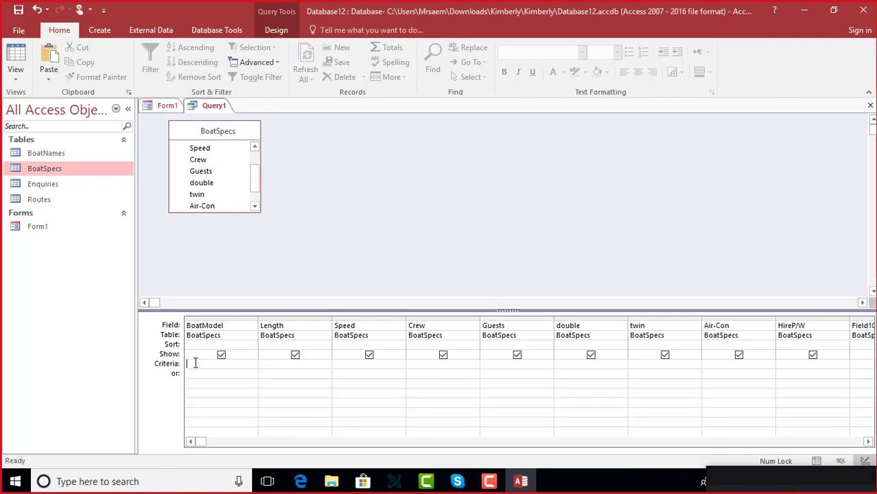
# Enter [Forms]![Form1]![Combo0] as the BoatModel criterion and widen the column to show it
pyautogui.click(195, 363)
pyautogui.write('F')
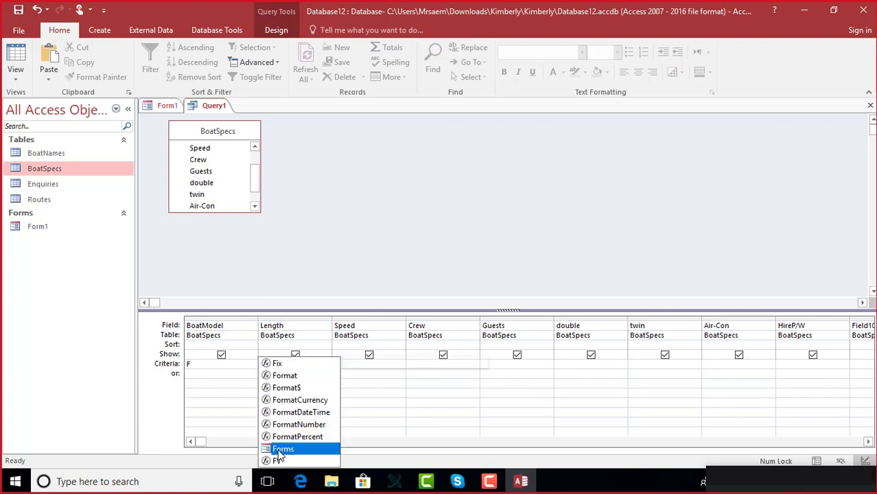
pyautogui.doubleClick(279, 450)
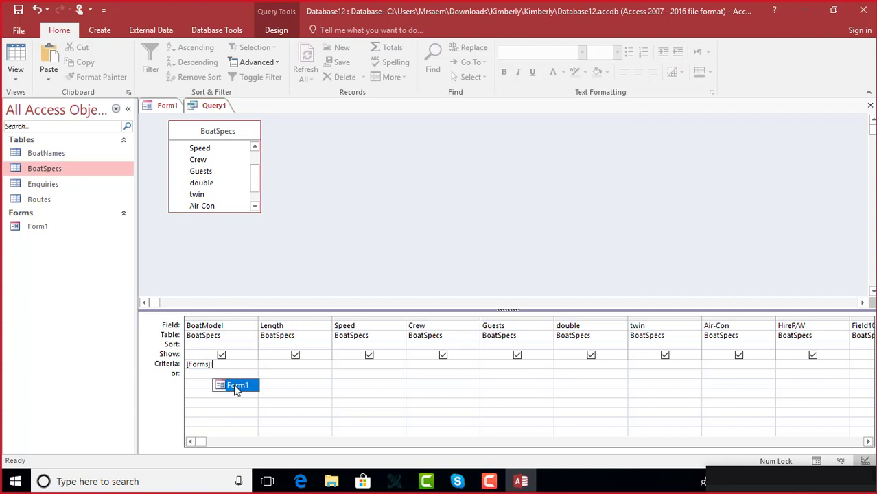
pyautogui.doubleClick(237, 386)
pyautogui.write('!')
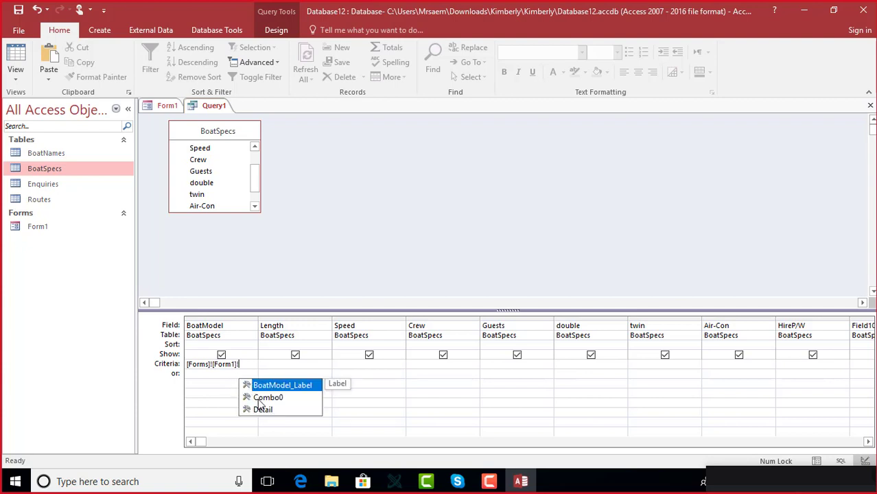
pyautogui.doubleClick(260, 399)
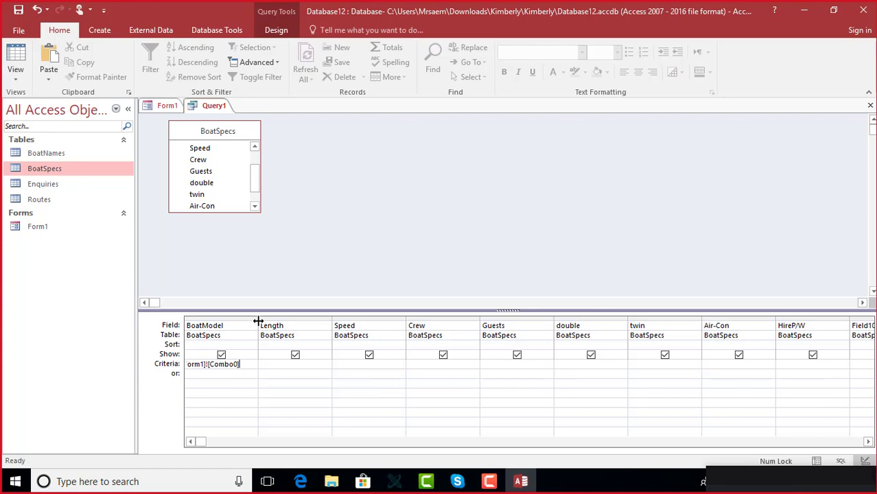
pyautogui.moveTo(254, 326); pyautogui.dragTo(305, 327)
pyautogui.click(260, 390)
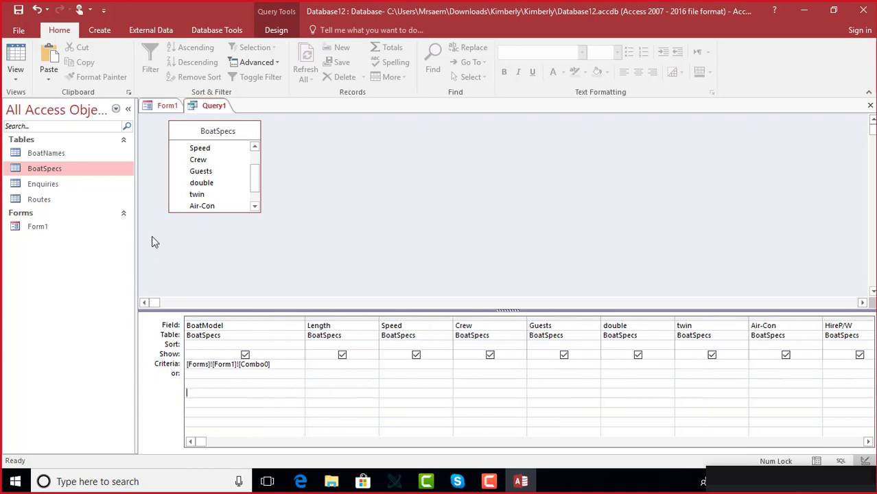
pyautogui.click(160, 106)
# Switch Form1 to Form View and choose Princess V53 in the boat model combo box
pyautogui.click(16, 75)
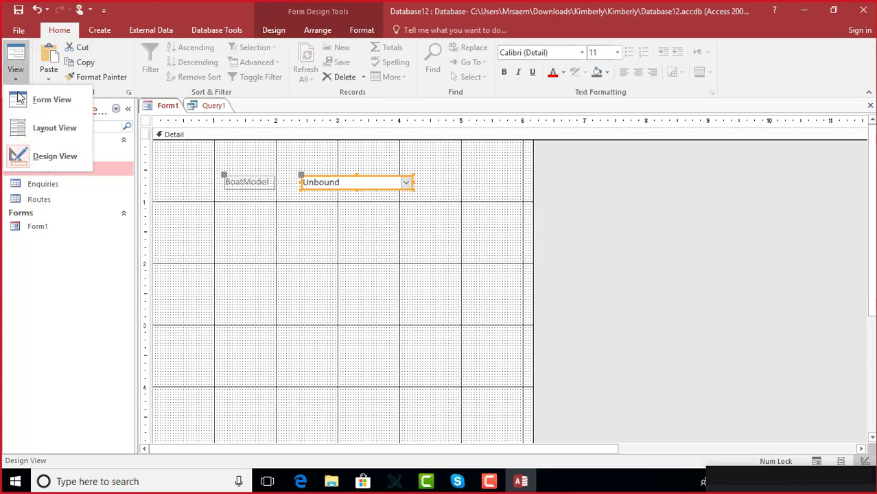
pyautogui.click(41, 100)
pyautogui.click(404, 155)
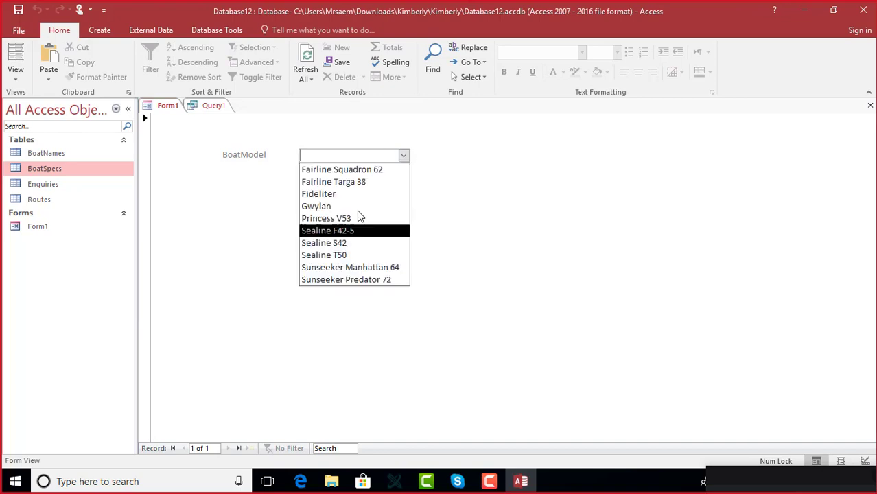
pyautogui.click(357, 219)
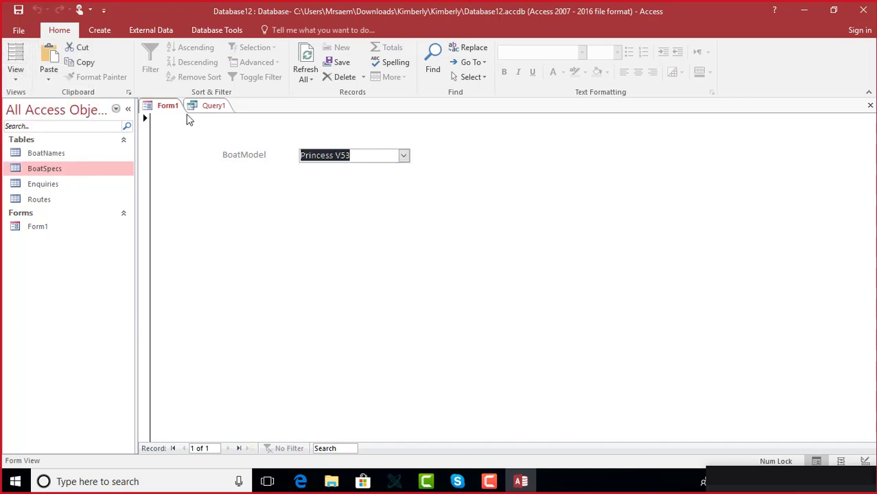
# Run Query1 to confirm only Princess V53 returns, then go back to its Design View
pyautogui.click(211, 109)
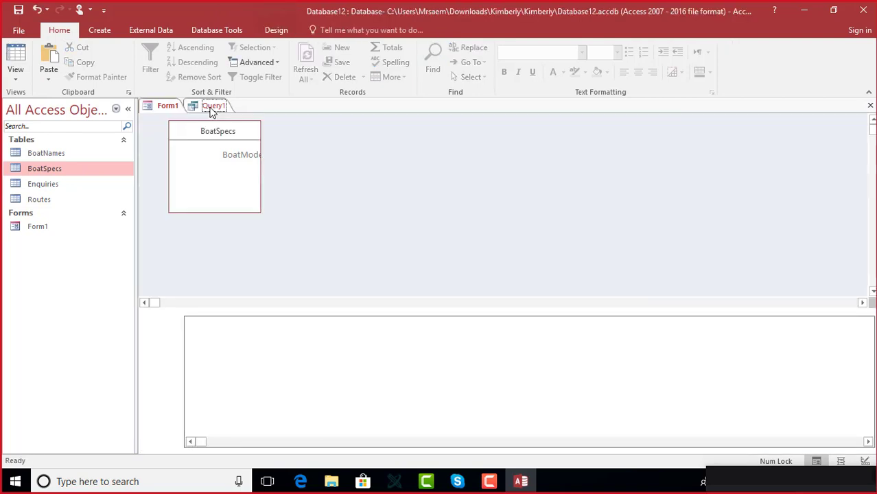
pyautogui.click(17, 76)
pyautogui.click(62, 94)
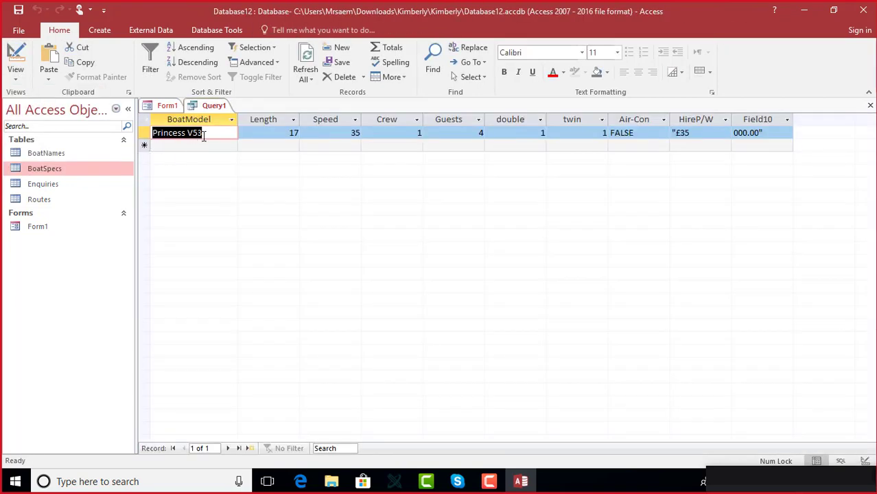
pyautogui.click(17, 76)
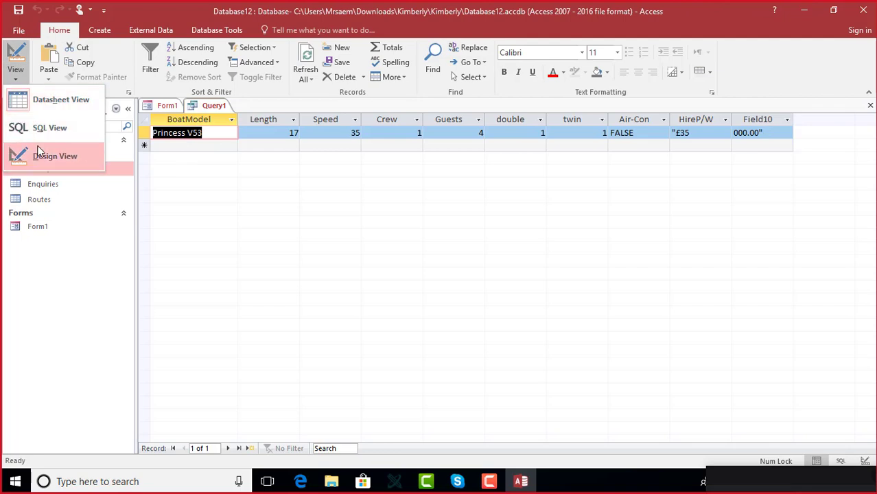
pyautogui.click(43, 154)
pyautogui.moveTo(269, 364); pyautogui.dragTo(203, 363)
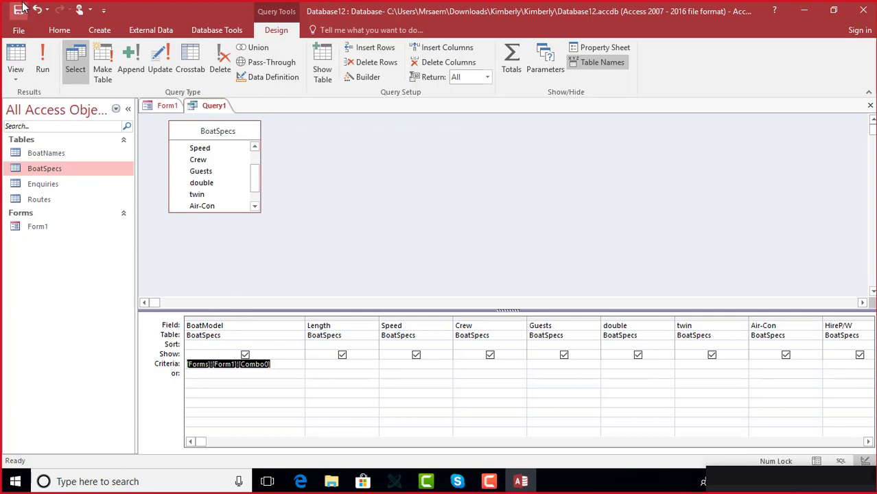
# Save the query as Query1 and run it
pyautogui.click(20, 11)
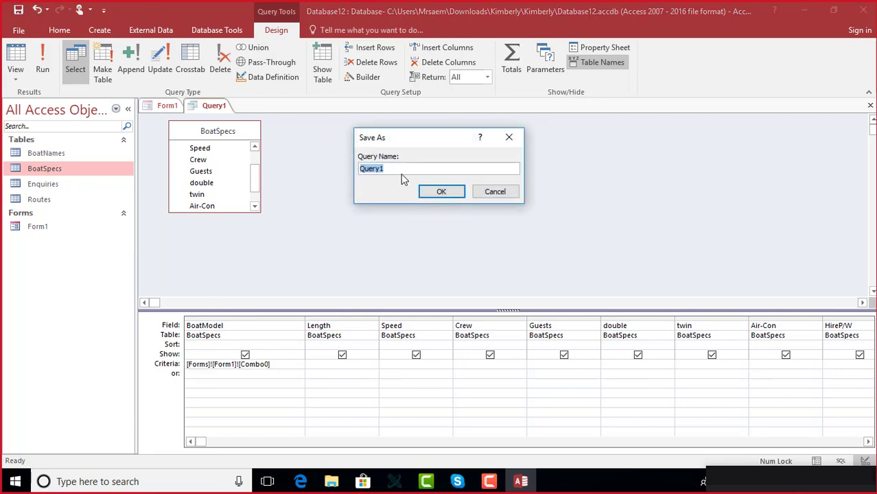
pyautogui.click(434, 192)
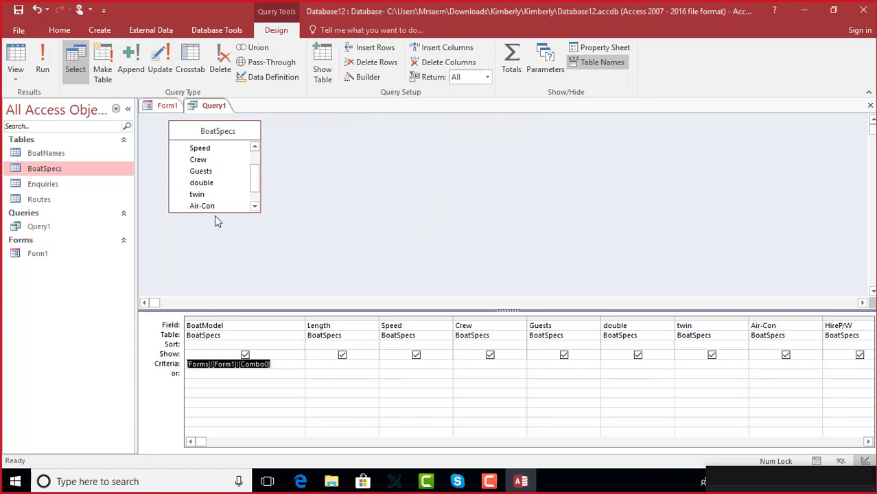
pyautogui.click(42, 65)
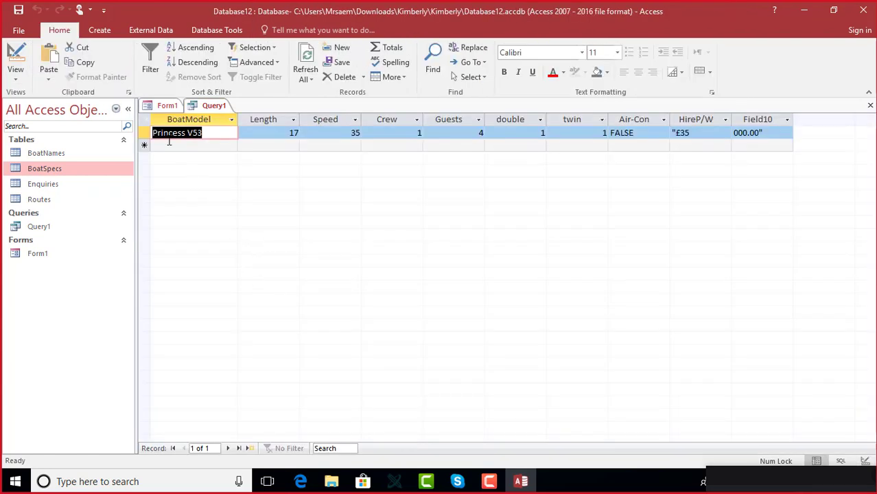
# Build a columnar report from all Query1 fields with the Report Wizard and close its preview
pyautogui.click(99, 30)
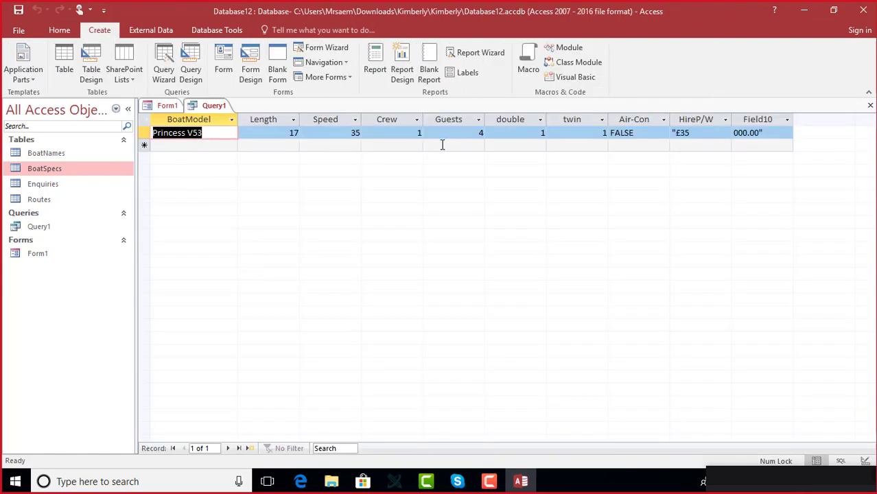
pyautogui.click(469, 53)
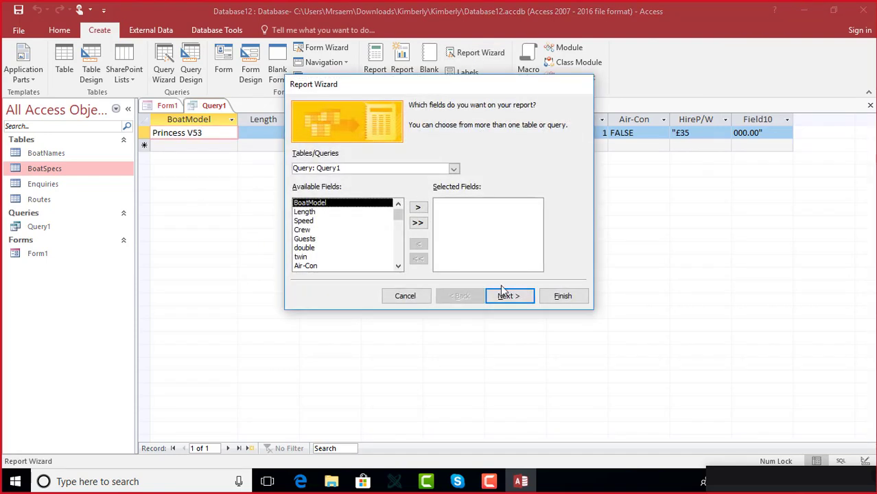
pyautogui.click(417, 222)
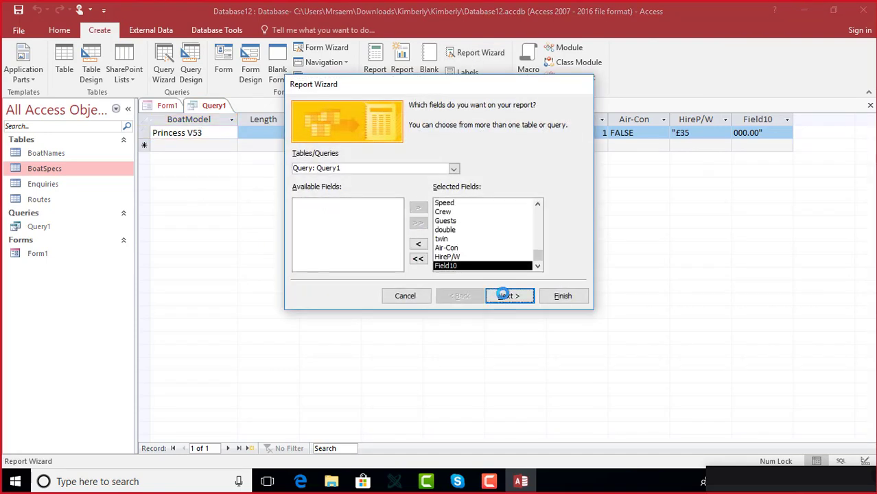
pyautogui.click(506, 295)
pyautogui.click(506, 296)
pyautogui.click(506, 296)
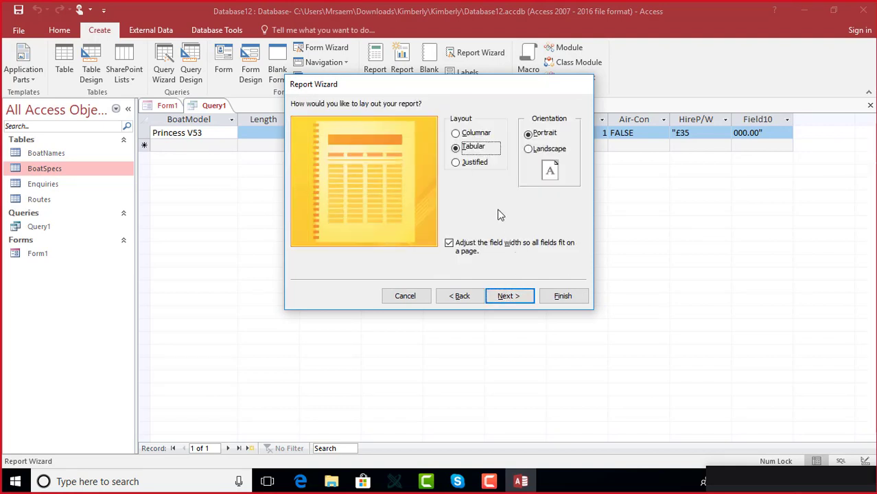
pyautogui.click(471, 133)
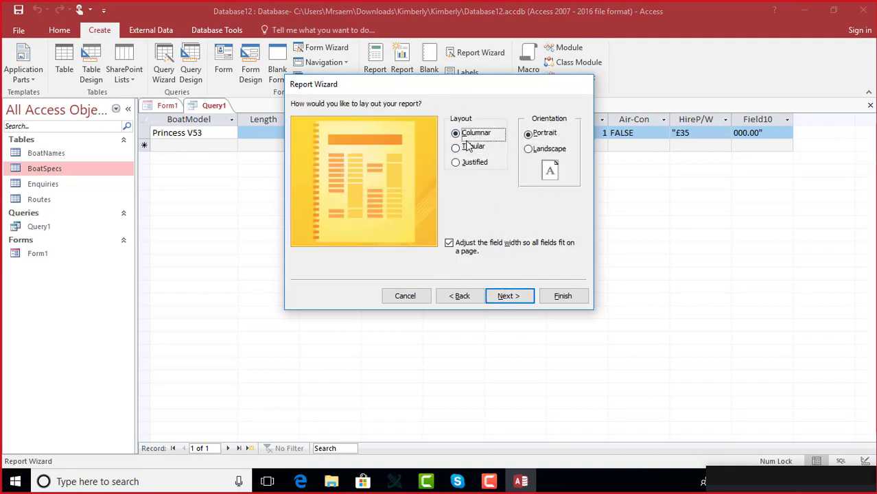
pyautogui.click(508, 296)
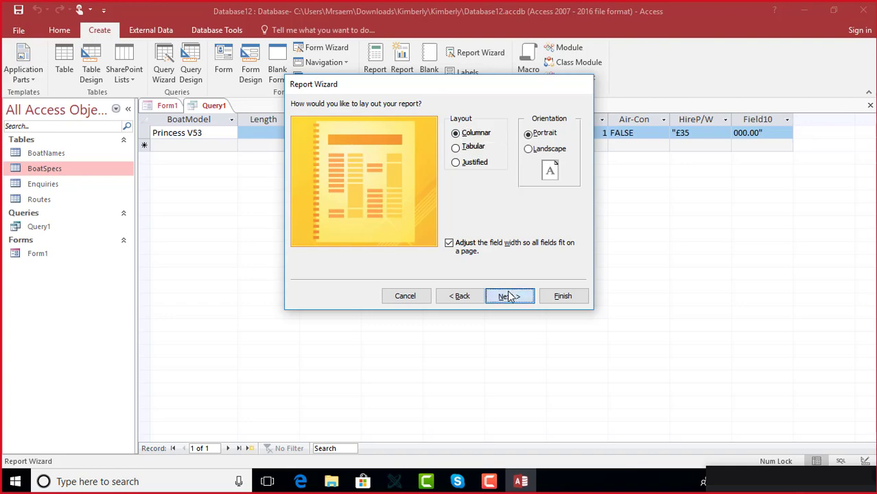
pyautogui.click(563, 297)
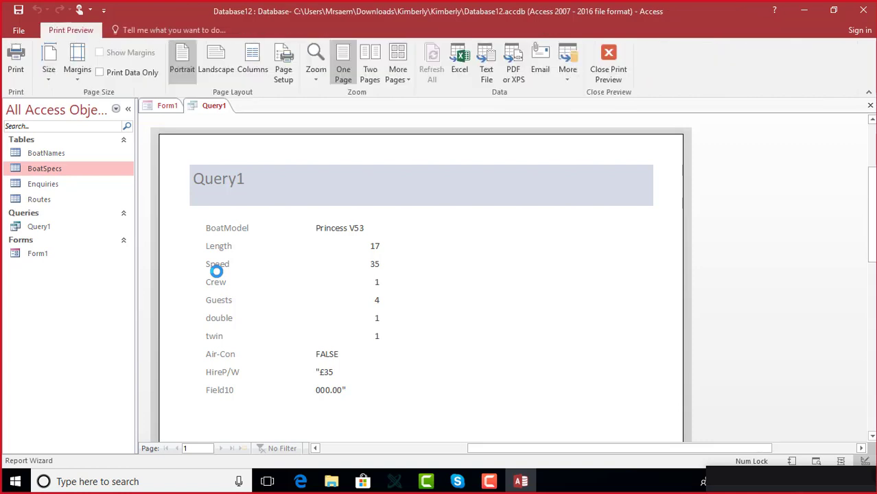
pyautogui.click(870, 106)
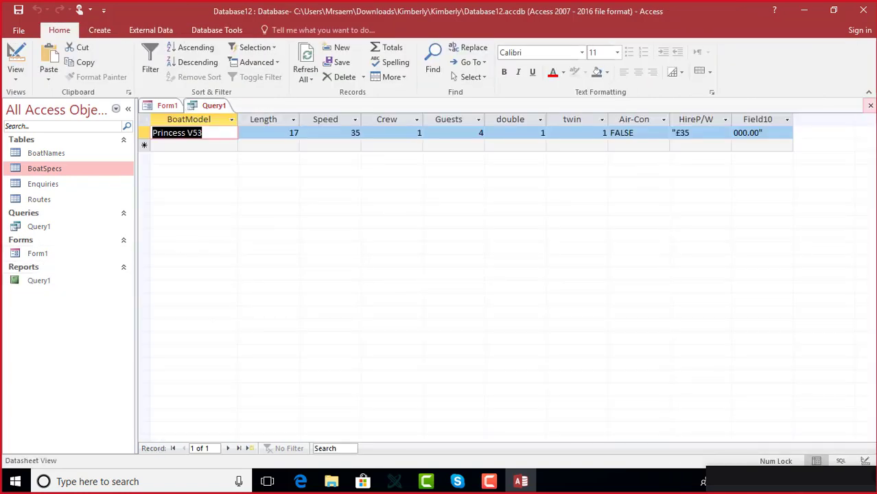
# Close the Query1 results and switch Form1 to Design View
pyautogui.click(870, 106)
pyautogui.click(17, 77)
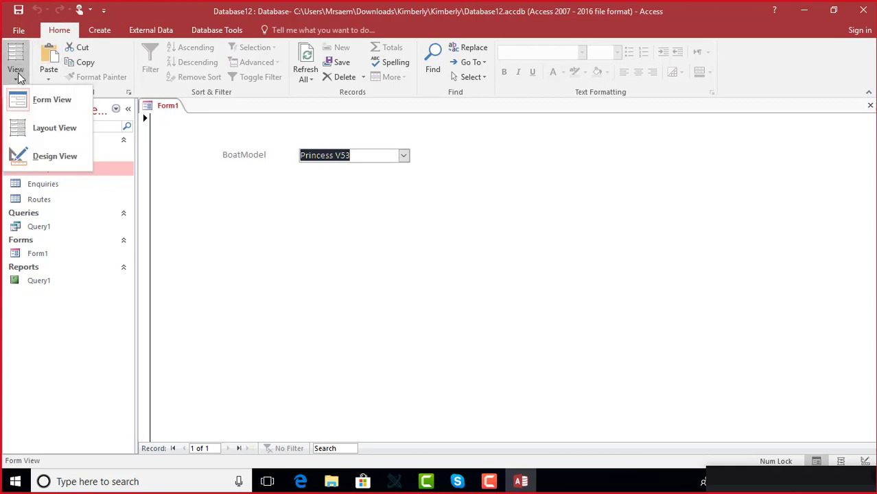
pyautogui.click(46, 158)
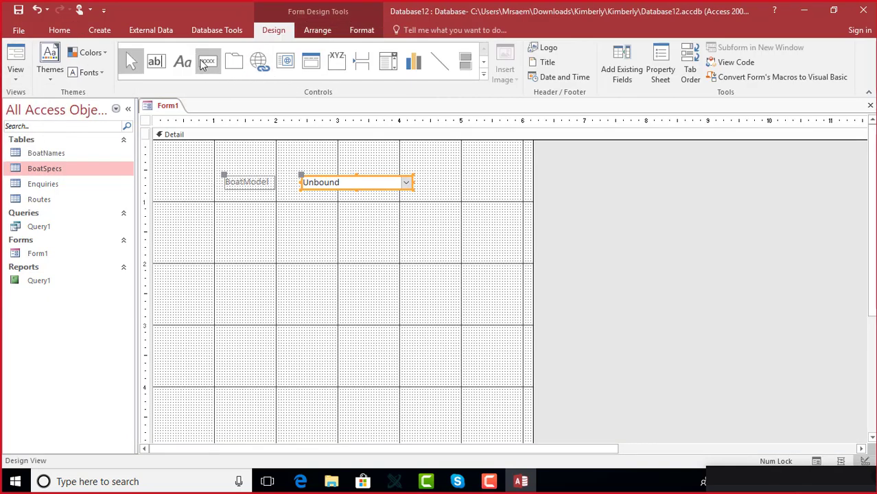
# Draw a command button that previews the Query1 report, captioned with the text 'Preview Report'
pyautogui.click(208, 62)
pyautogui.moveTo(300, 214); pyautogui.dragTo(387, 237)
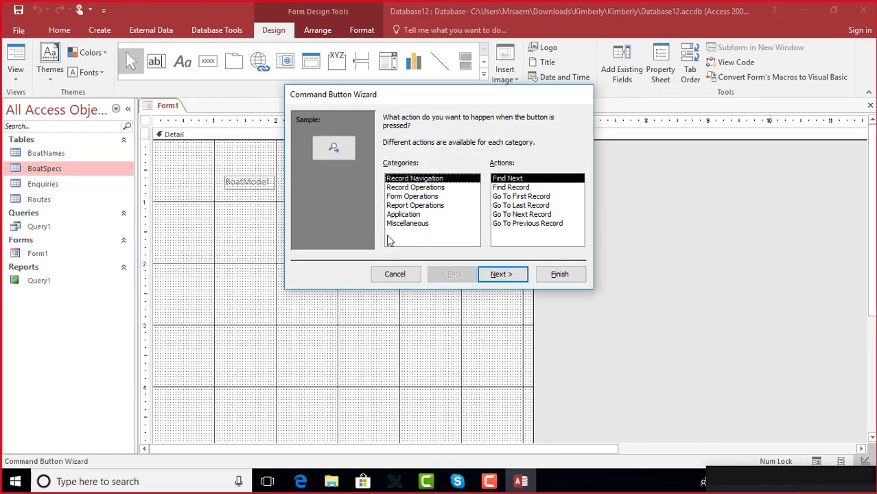
pyautogui.click(410, 206)
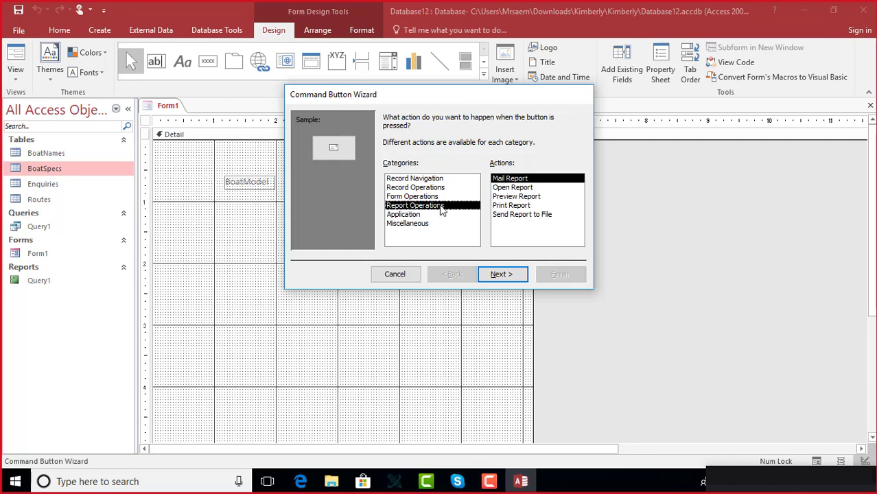
pyautogui.click(508, 197)
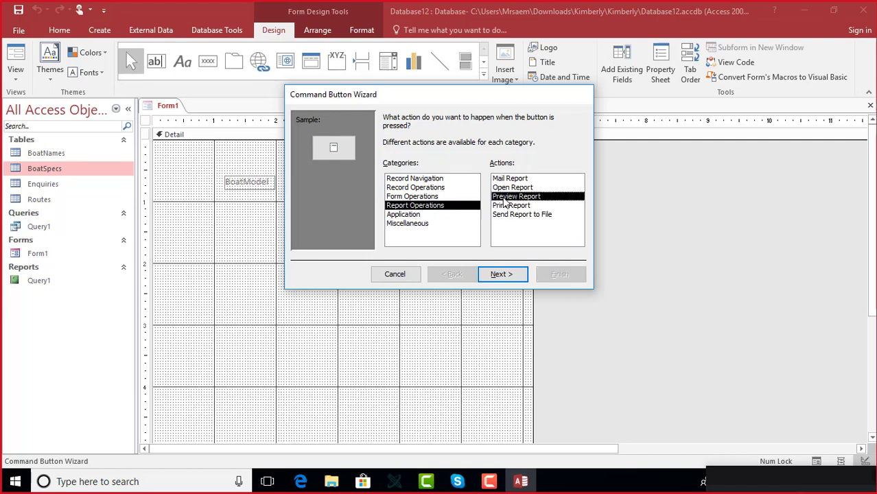
pyautogui.click(499, 275)
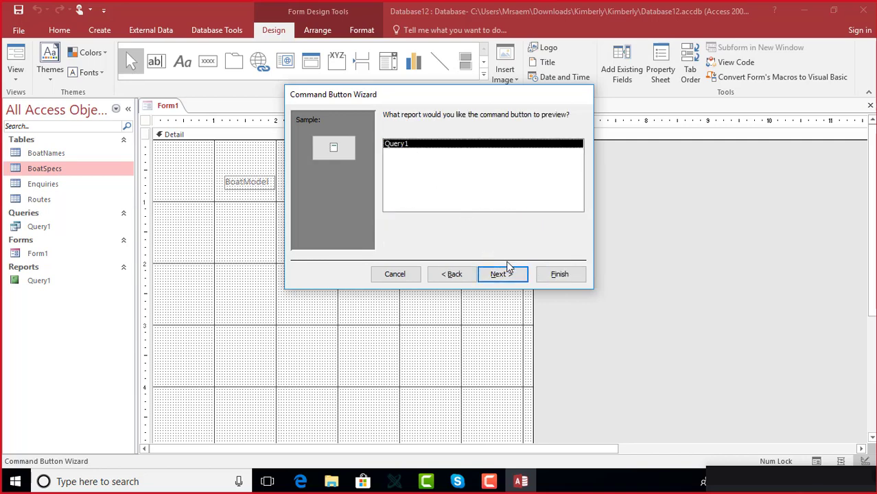
pyautogui.click(503, 273)
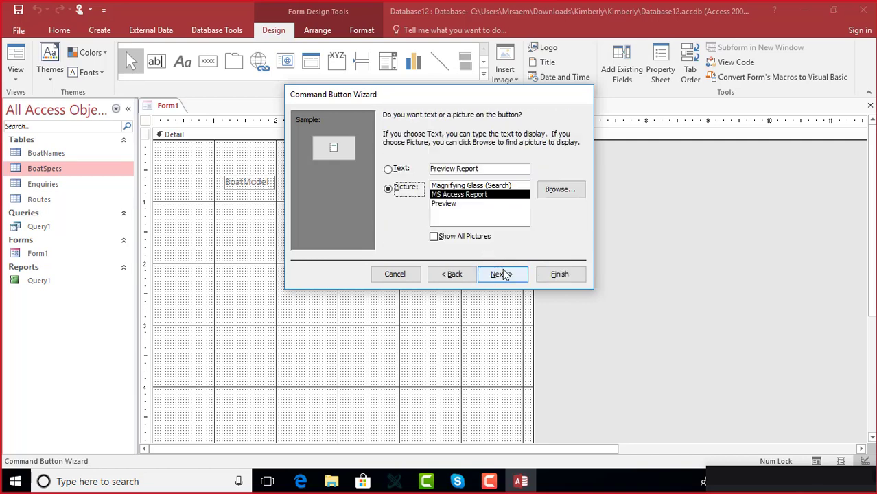
pyautogui.click(389, 169)
pyautogui.click(499, 274)
pyautogui.click(561, 275)
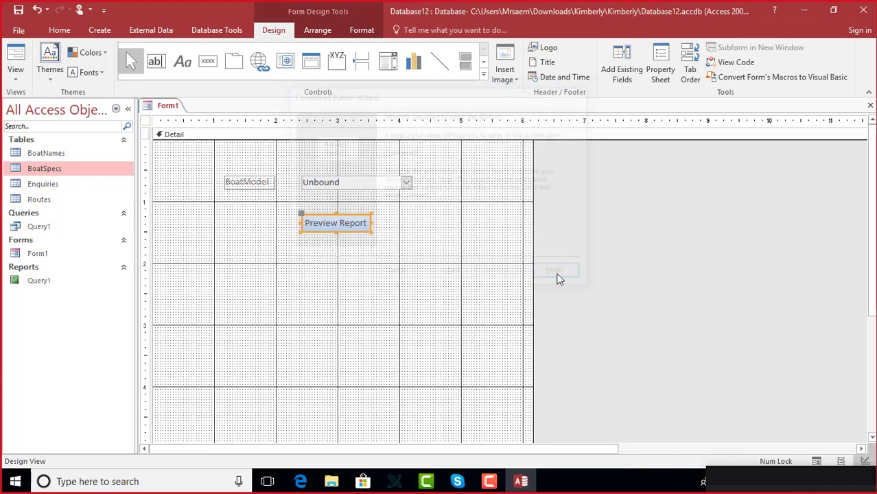
pyautogui.click(15, 75)
# In Form View, choose Sunseeker Manhattan 64 and preview its report, then close the preview
pyautogui.click(30, 98)
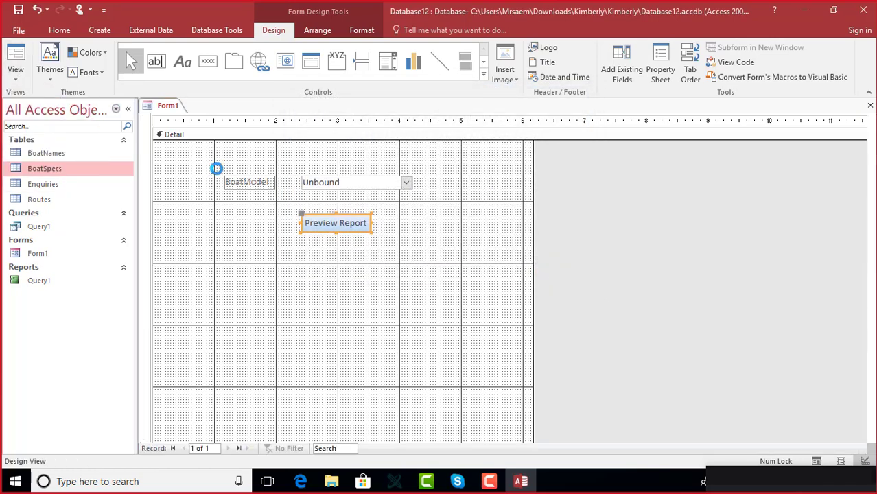
pyautogui.click(403, 155)
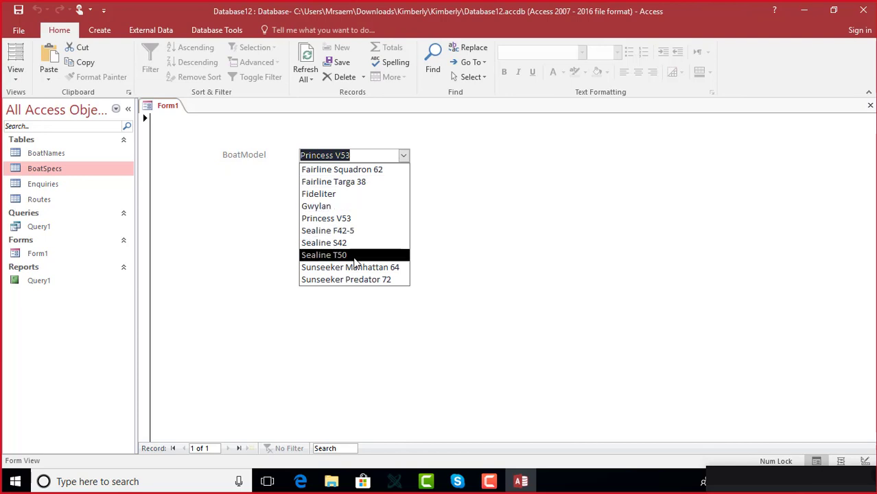
pyautogui.click(356, 268)
pyautogui.click(338, 197)
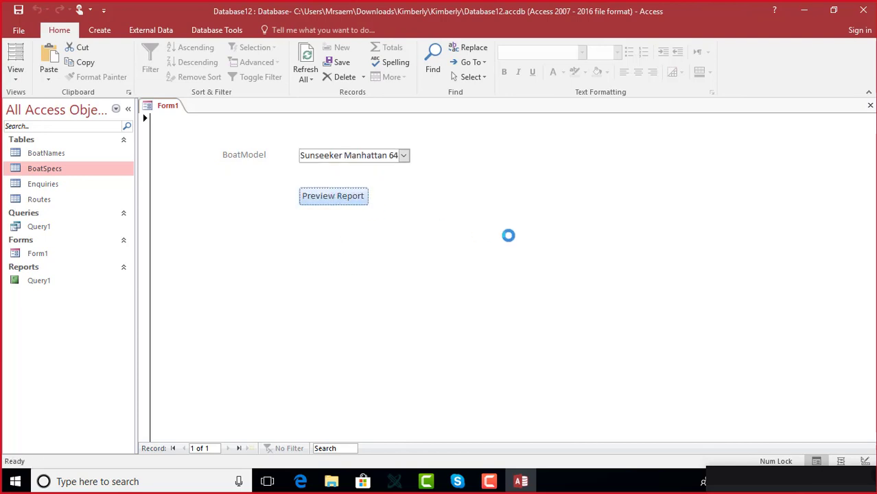
pyautogui.click(475, 171)
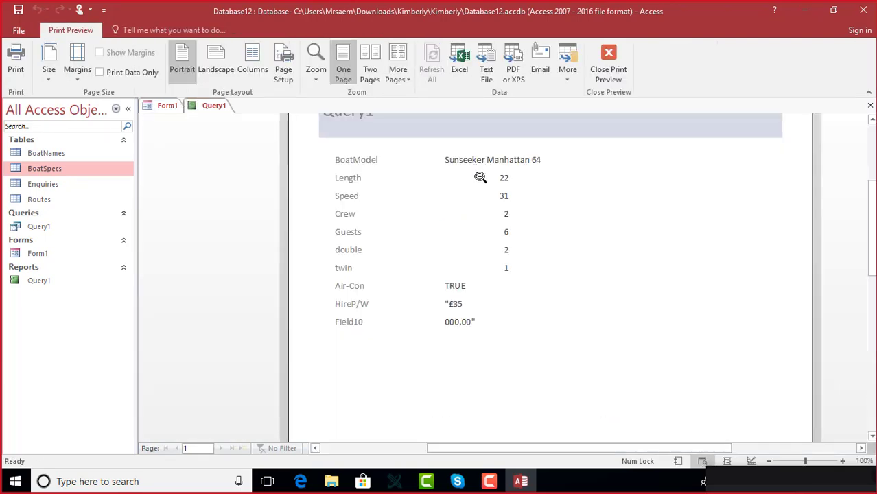
pyautogui.click(870, 105)
# Choose Fairline Targa 38 and preview its report, then close the preview
pyautogui.click(403, 157)
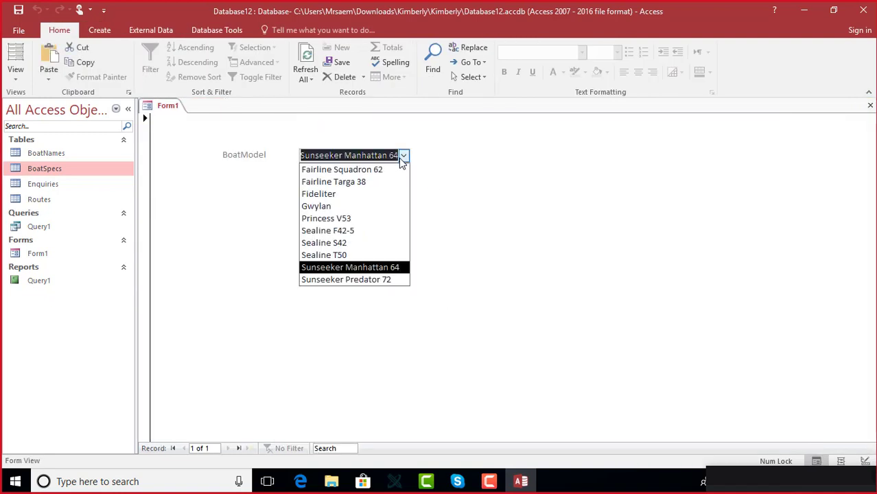
pyautogui.click(383, 182)
pyautogui.click(337, 200)
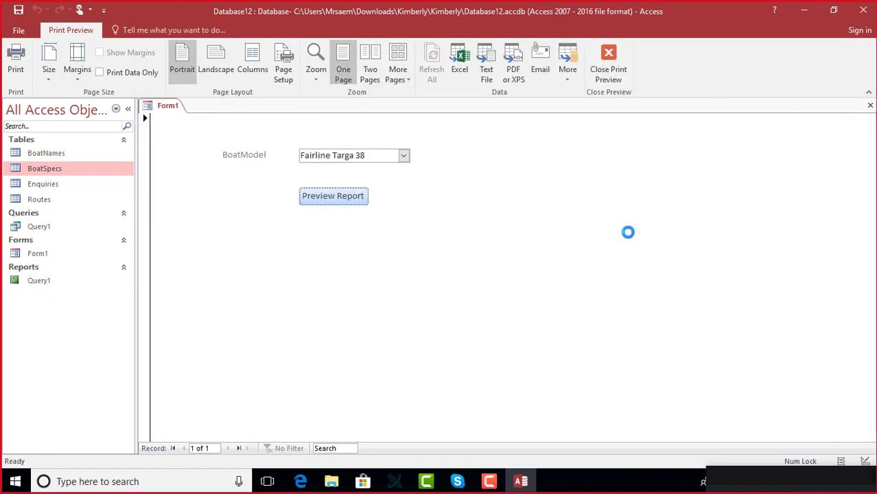
pyautogui.click(548, 182)
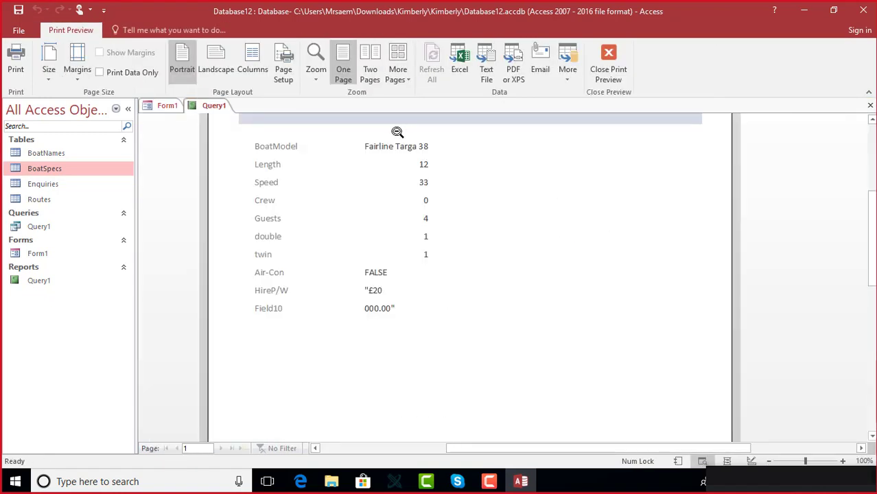
pyautogui.click(870, 106)
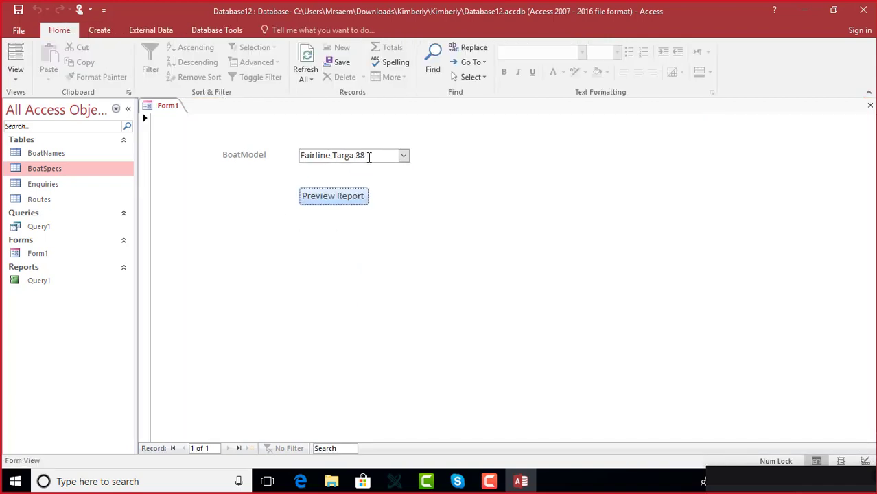
pyautogui.moveTo(369, 157); pyautogui.dragTo(284, 156)
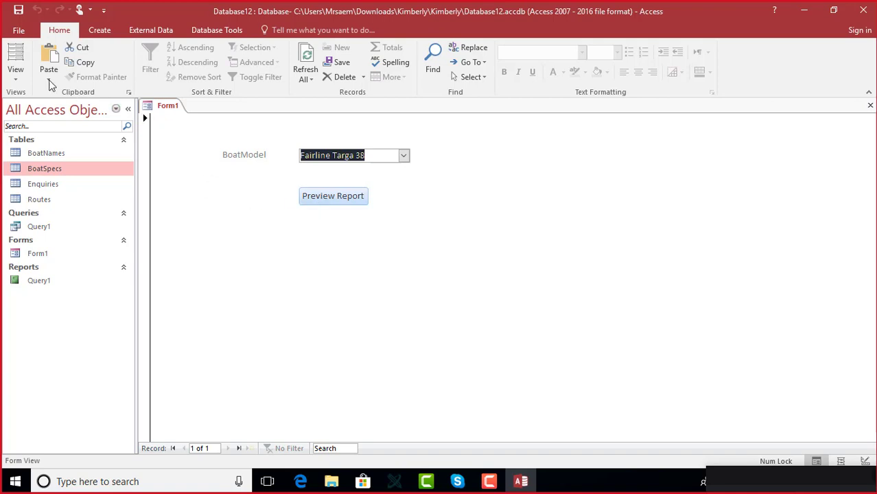
# Return Form1 to Design View and drag the Preview Report button lower on the form
pyautogui.click(15, 72)
pyautogui.click(41, 156)
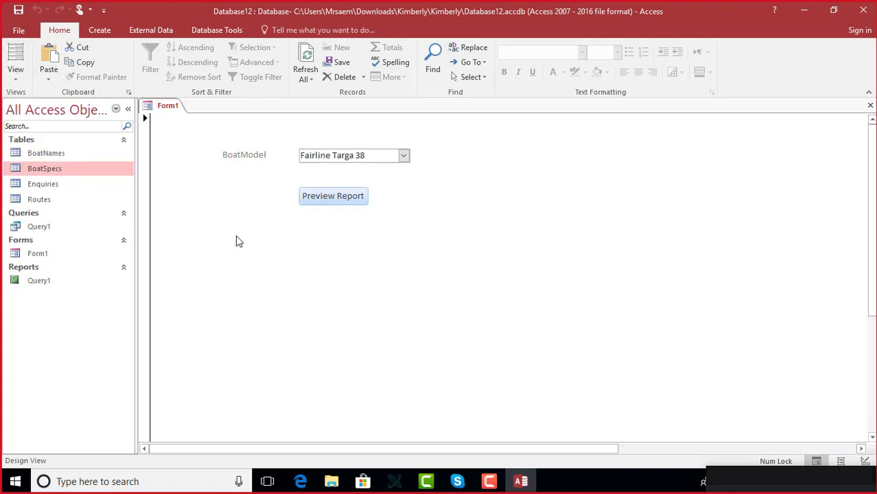
pyautogui.click(326, 229)
pyautogui.moveTo(333, 233); pyautogui.dragTo(351, 316)
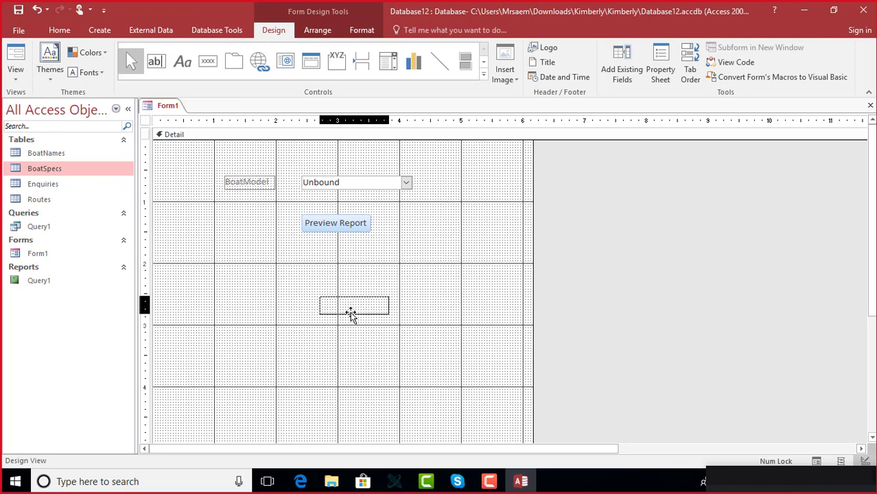
pyautogui.click(334, 249)
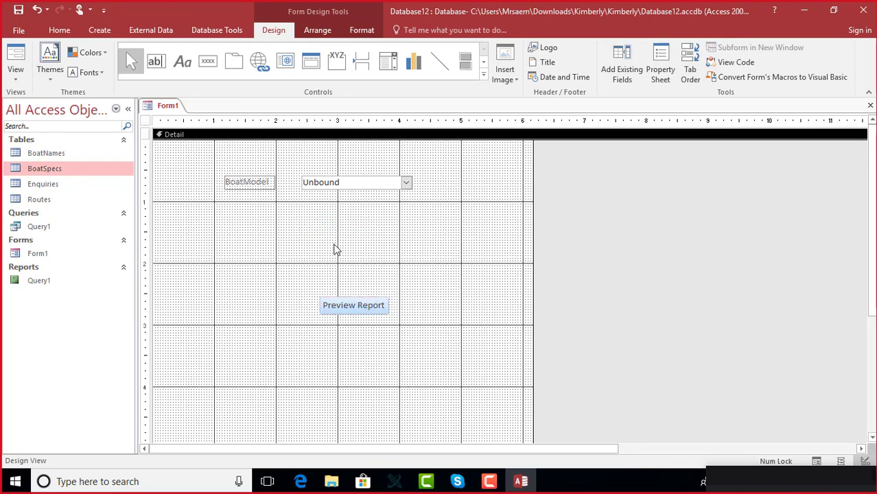
# Show the BoatModel combo box's Property Sheet, then open Query1 in Design View
pyautogui.rightClick(68, 227)
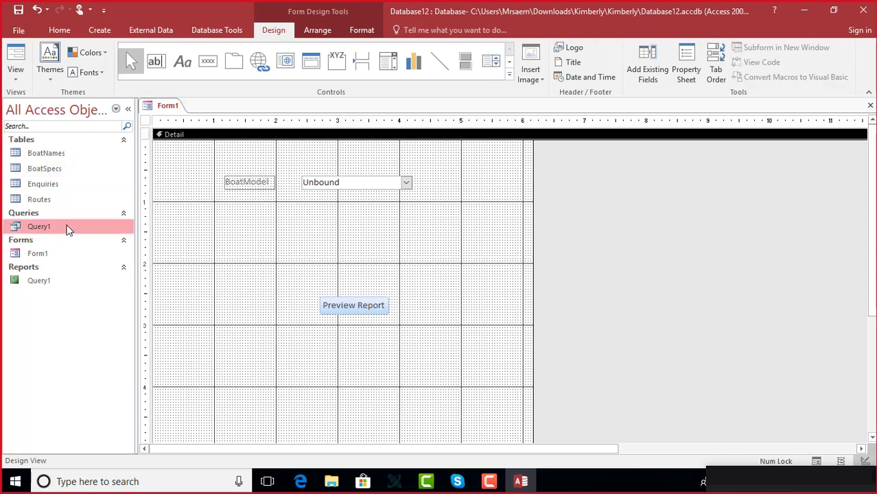
pyautogui.click(274, 265)
pyautogui.rightClick(319, 192)
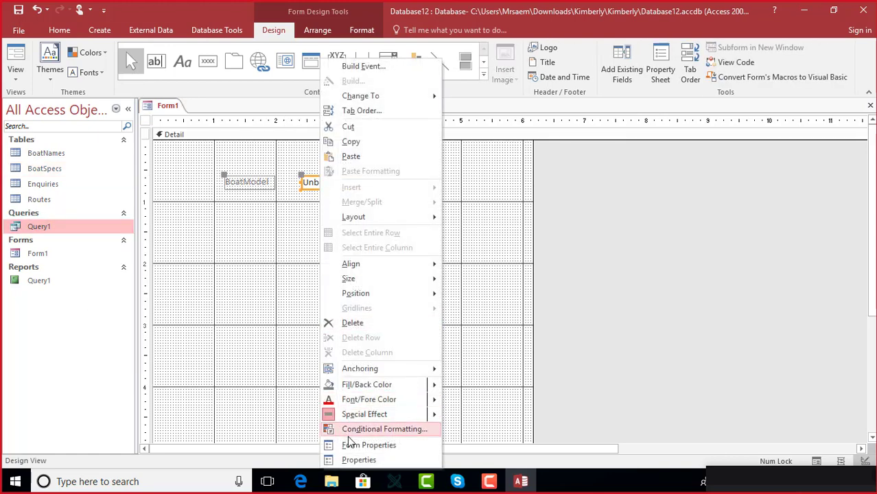
pyautogui.click(354, 459)
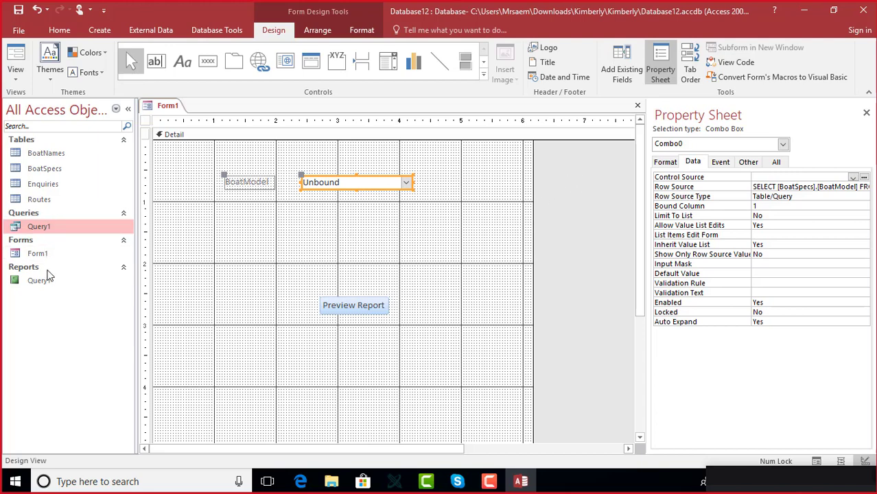
pyautogui.rightClick(42, 231)
pyautogui.click(77, 254)
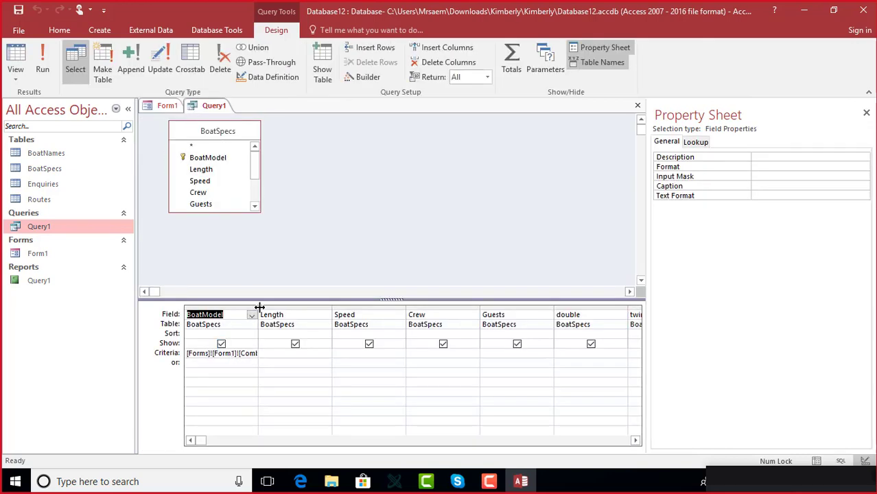
# Widen the BoatModel column to reveal [Forms]![Form1]![Combo0], then go back to Form1's design
pyautogui.moveTo(258, 311); pyautogui.dragTo(288, 310)
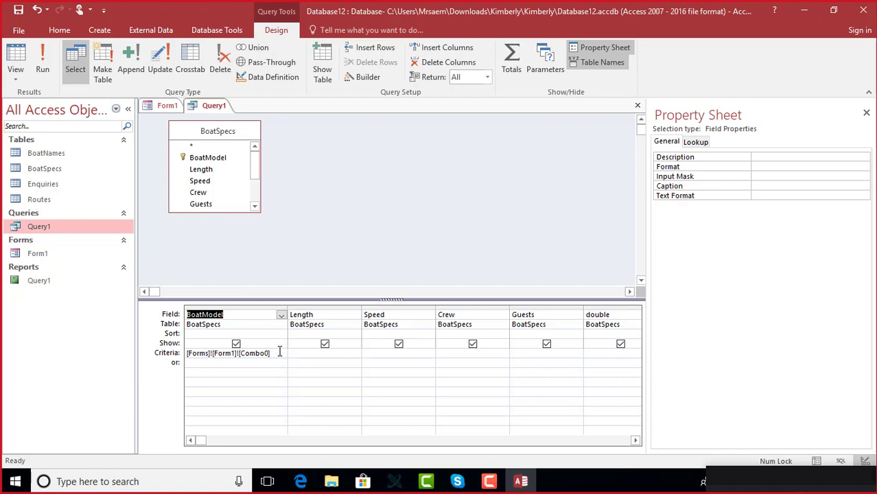
pyautogui.click(164, 107)
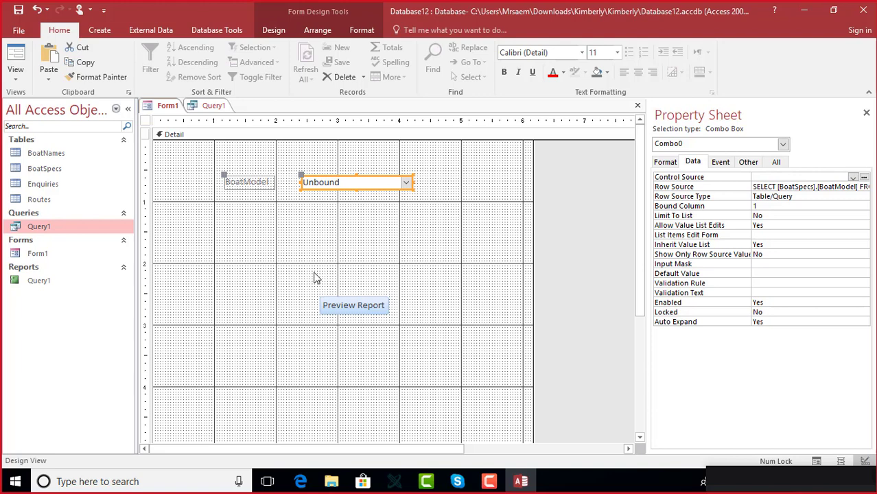
# Draw a trial combo box below the BoatModel box with a typed-in value list
pyautogui.click(293, 186)
pyautogui.click(328, 16)
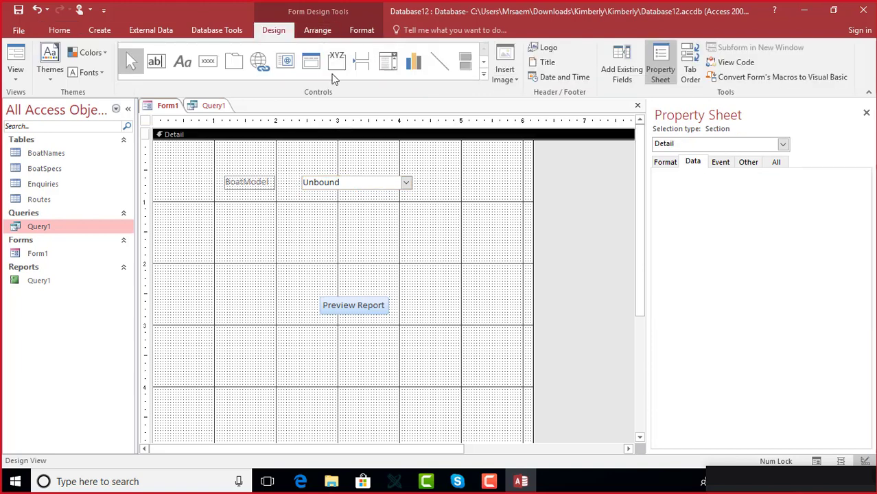
pyautogui.click(388, 61)
pyautogui.moveTo(309, 204); pyautogui.dragTo(398, 218)
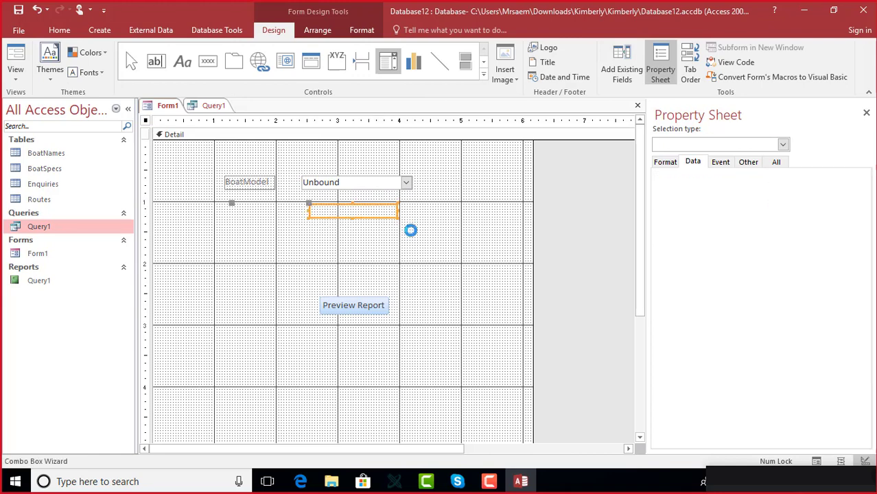
pyautogui.click(403, 178)
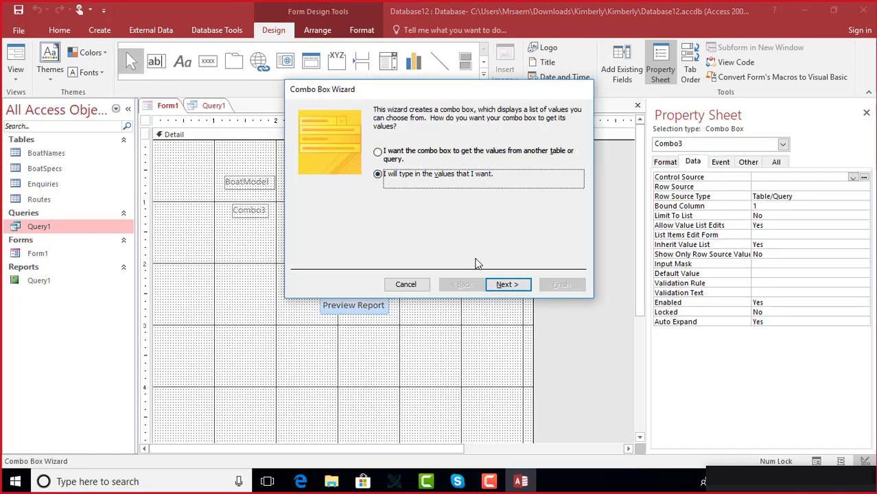
pyautogui.click(507, 284)
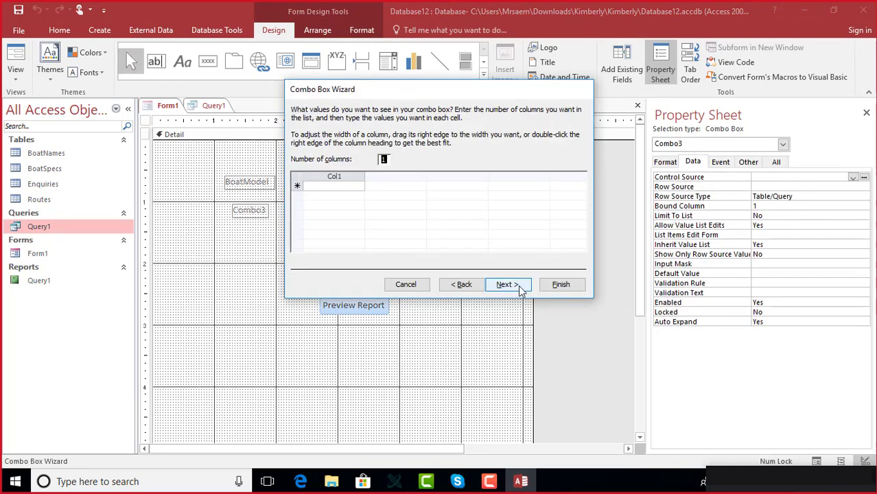
pyautogui.click(561, 284)
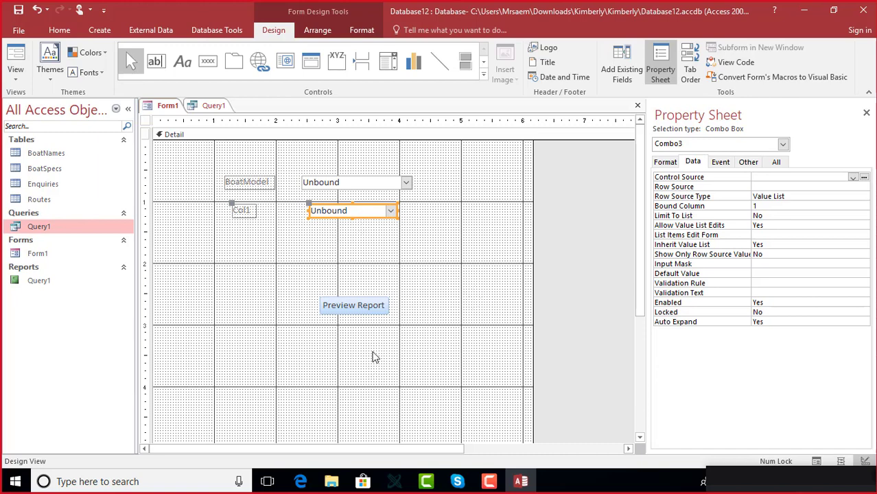
# Select the trial combo box and delete it along with its label
pyautogui.click(358, 182)
pyautogui.click(364, 306)
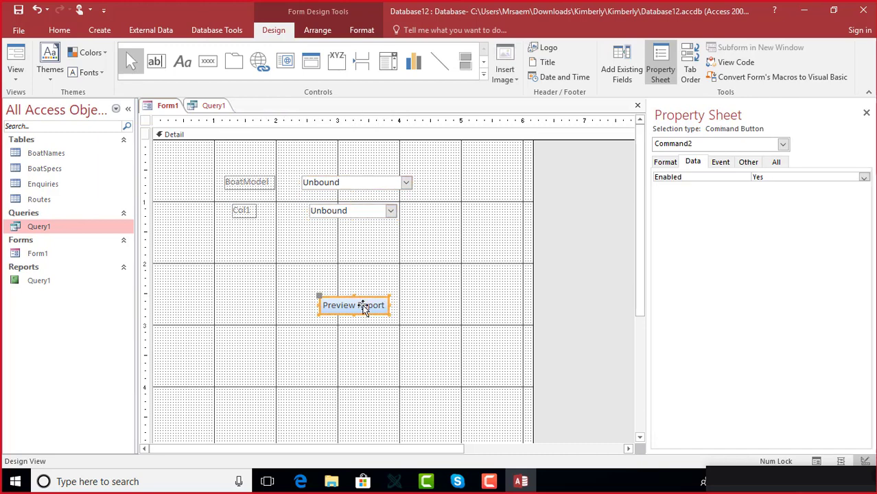
pyautogui.click(366, 210)
pyautogui.click(410, 181)
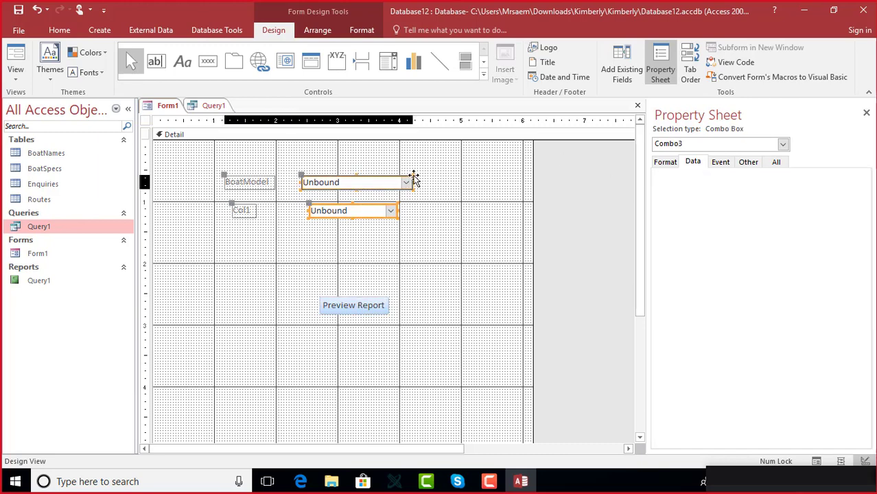
pyautogui.click(378, 307)
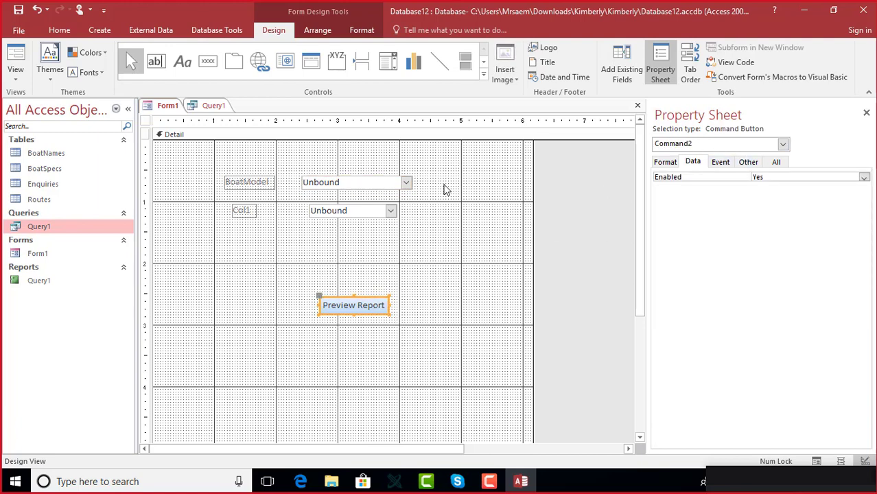
pyautogui.click(377, 210)
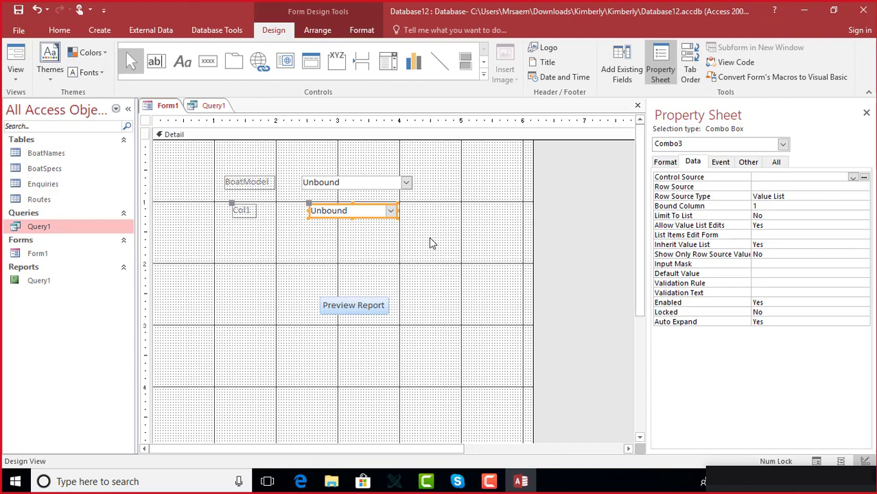
pyautogui.press('Delete')
# Move the Preview Report button down and left, then open Query1
pyautogui.moveTo(356, 304); pyautogui.dragTo(323, 320)
pyautogui.click(305, 245)
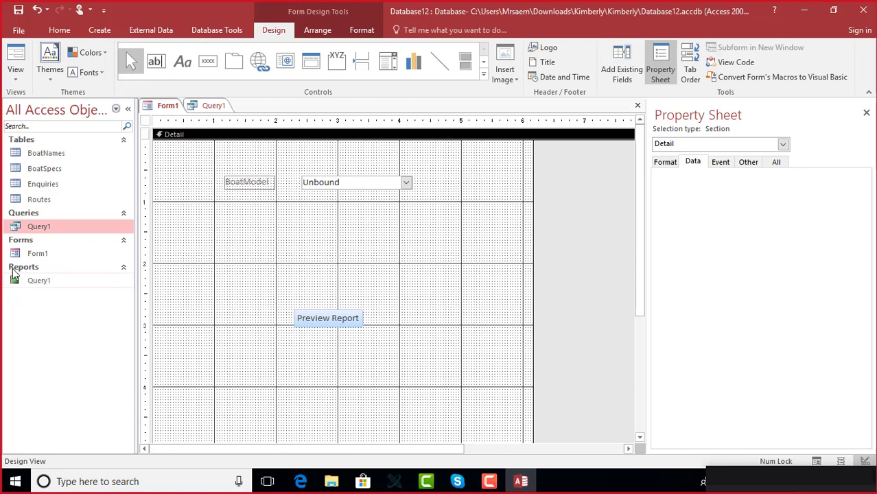
pyautogui.doubleClick(49, 227)
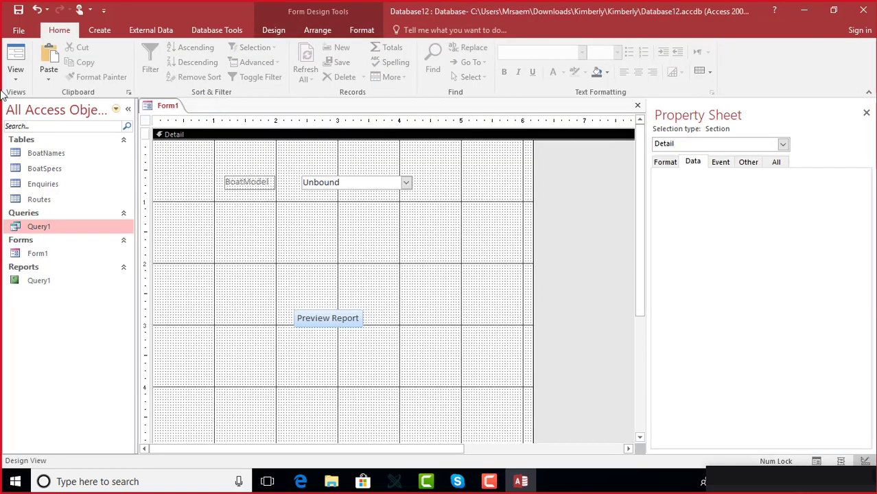
# Switch Form1 to Form View and choose Princess V53 in the BoatModel combo box
pyautogui.click(15, 73)
pyautogui.click(31, 96)
pyautogui.hotkey('alt', 'Down')
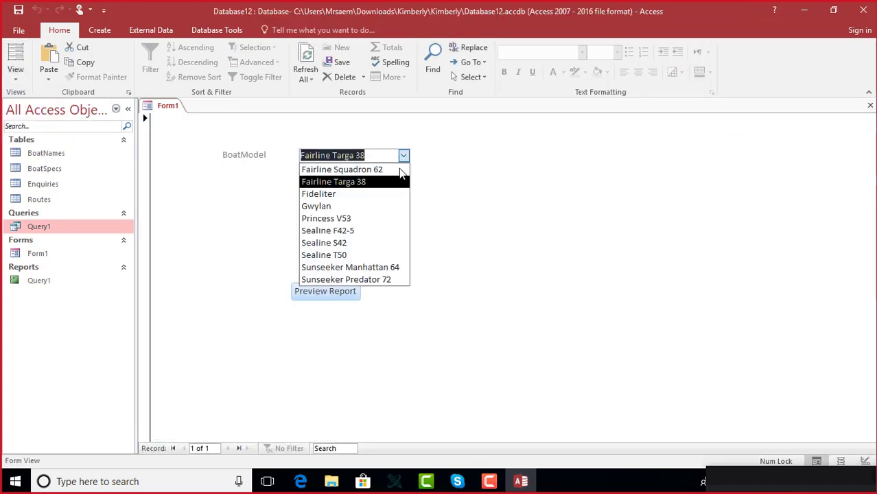
pyautogui.press('Down')
pyautogui.press('Down')
pyautogui.press('Down')
pyautogui.press('Return')
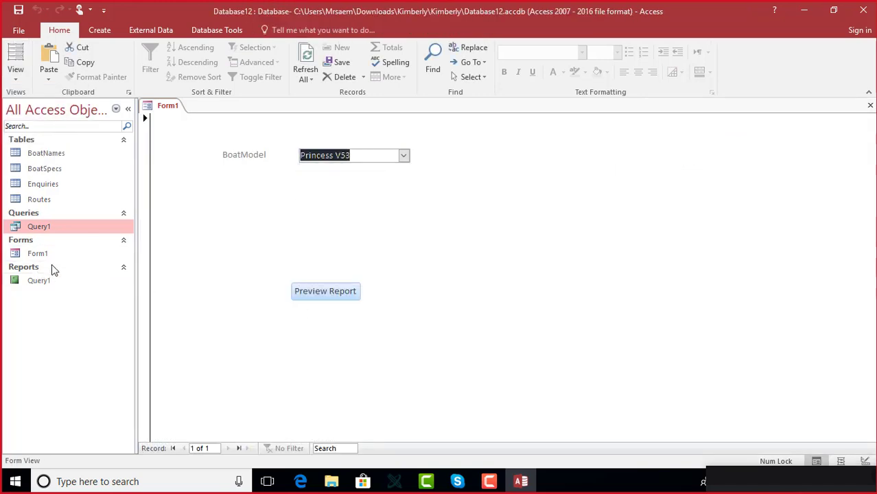
# Open and close the Query1 report, then open the Query1 query results
pyautogui.click(61, 287)
pyautogui.doubleClick(61, 287)
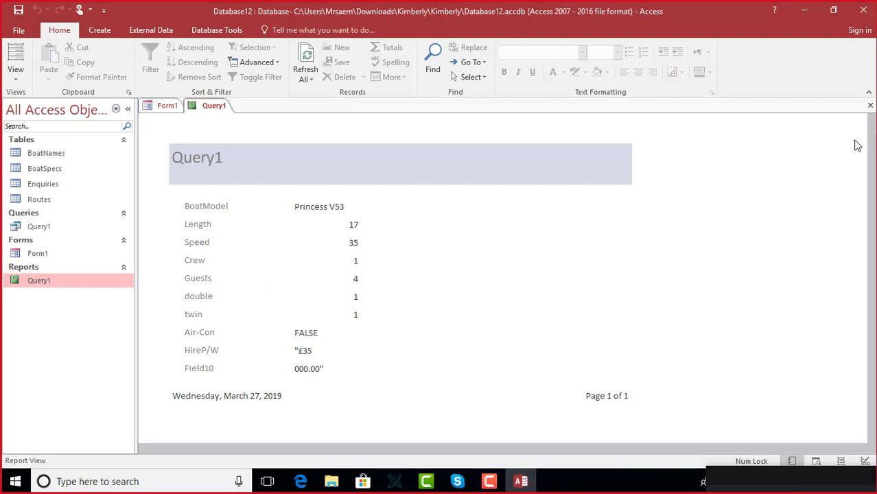
pyautogui.click(870, 105)
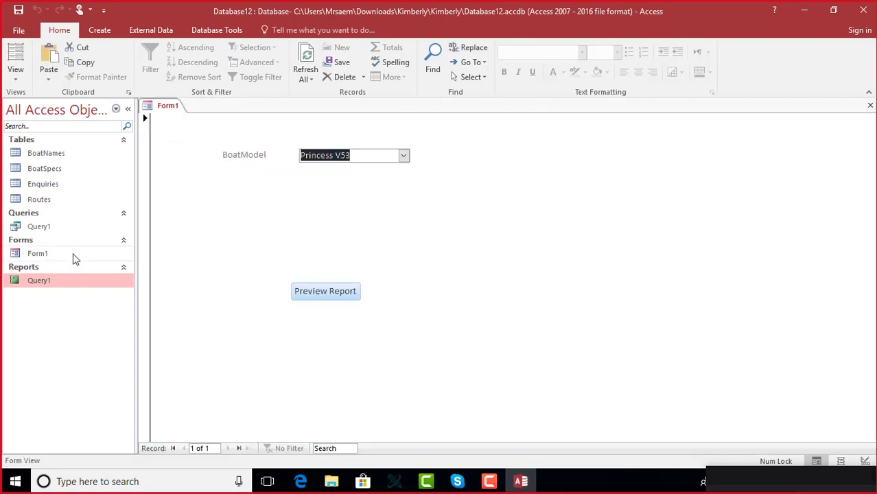
pyautogui.doubleClick(71, 227)
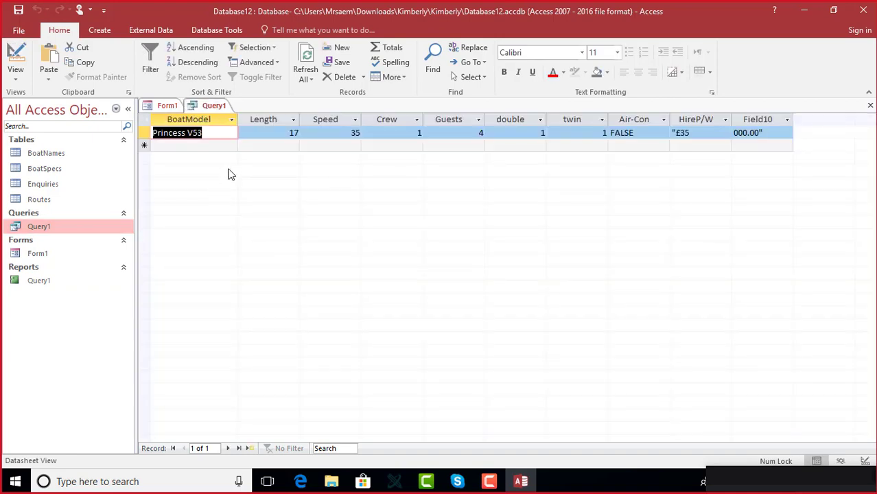
# Start the Label Wizard for Query1, keeping the default label size and font
pyautogui.click(101, 30)
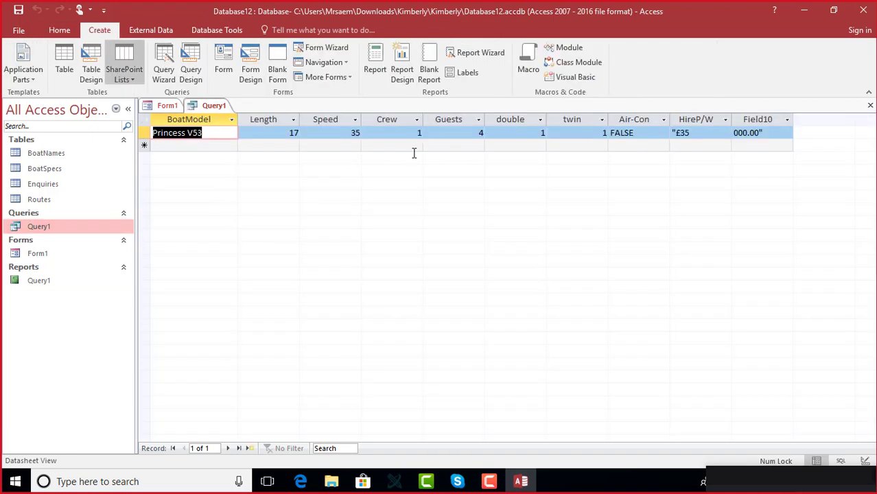
pyautogui.click(460, 74)
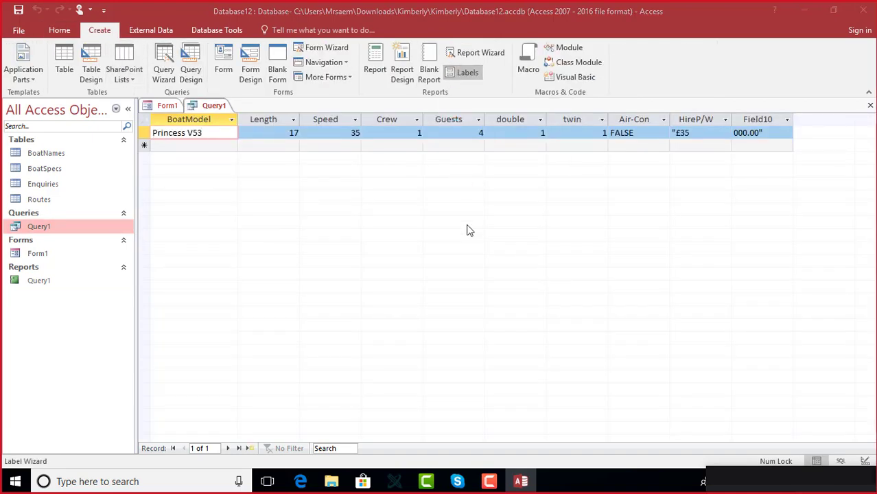
pyautogui.click(533, 290)
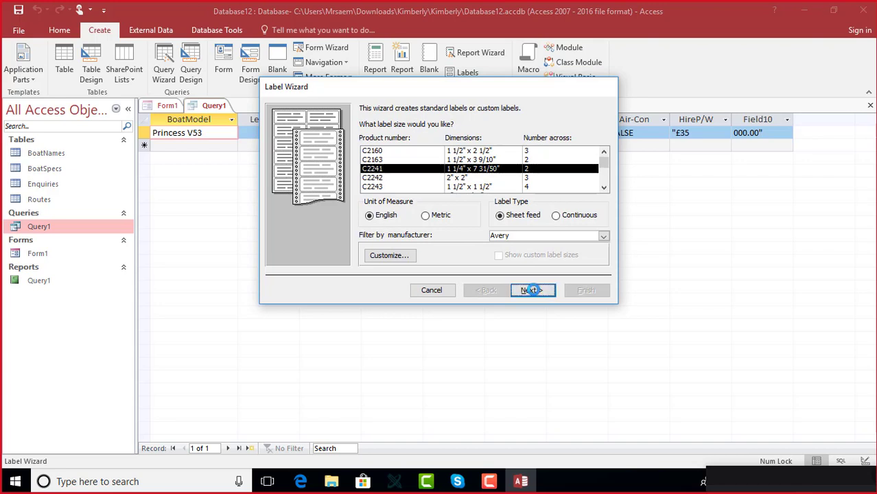
pyautogui.click(533, 290)
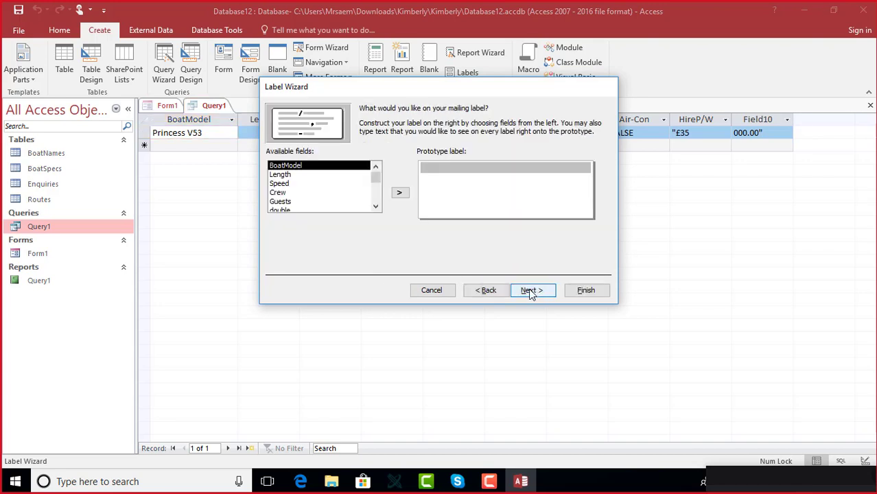
# Put BoatModel, Length, Speed, Crew and Guests on the prototype label and continue
pyautogui.click(398, 194)
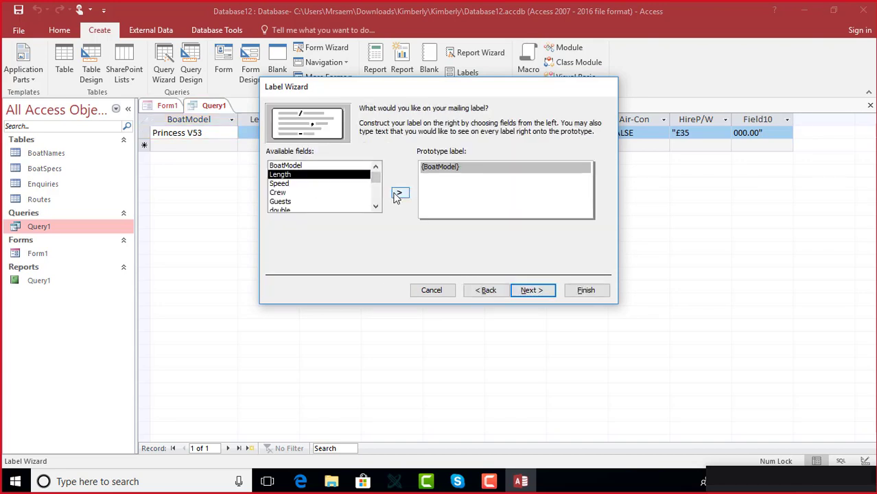
pyautogui.click(400, 194)
pyautogui.click(400, 194)
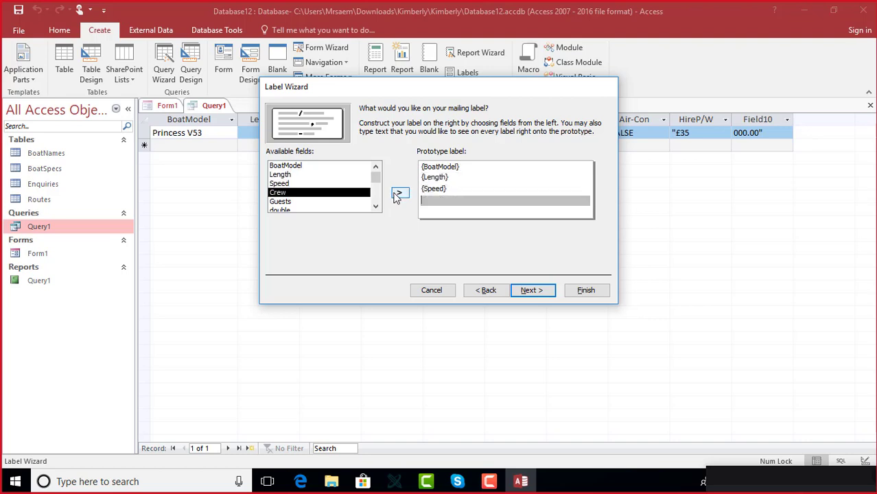
pyautogui.click(399, 195)
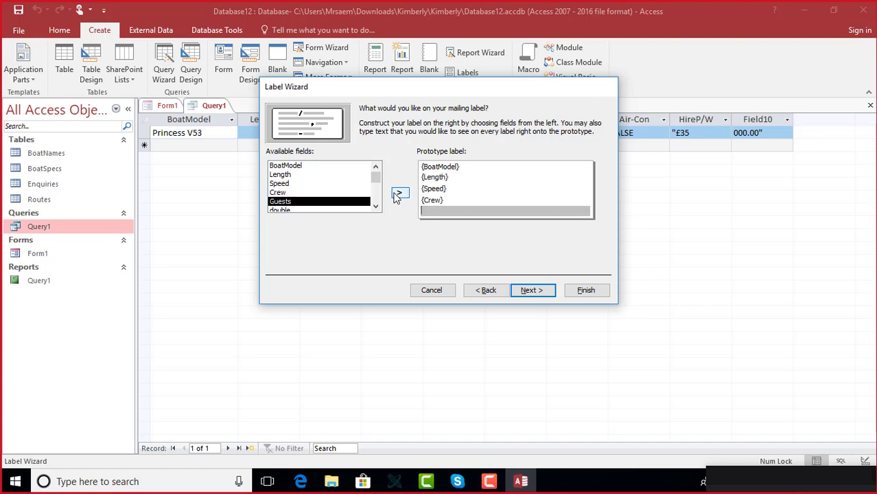
pyautogui.click(397, 195)
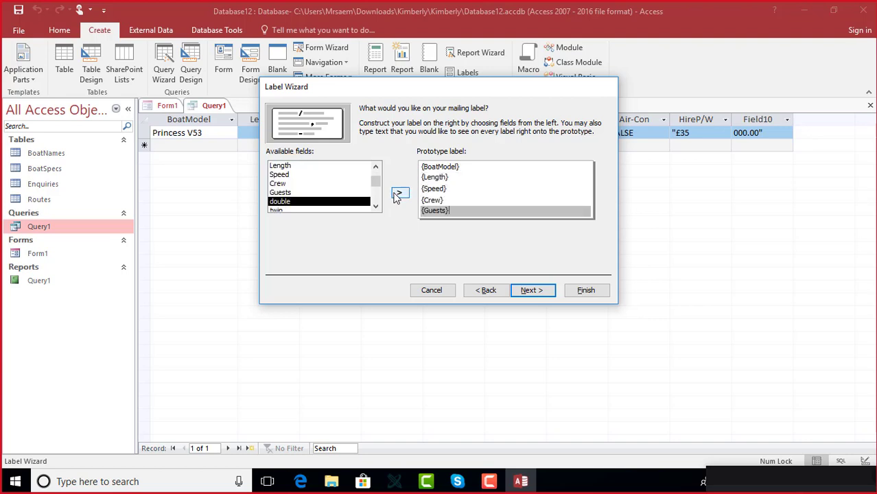
pyautogui.click(531, 292)
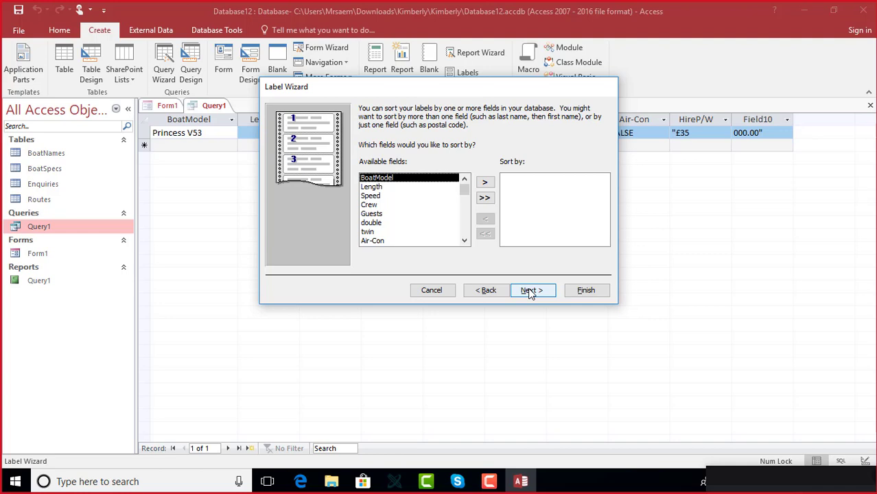
# Revisit the font page, then page through to preview Princess V53 labels showing 17, 35, 1 and 4
pyautogui.click(485, 292)
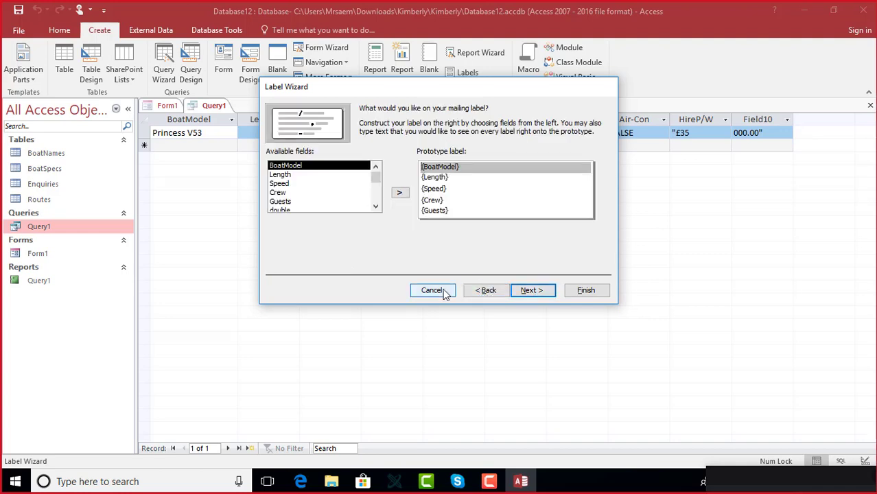
pyautogui.click(488, 291)
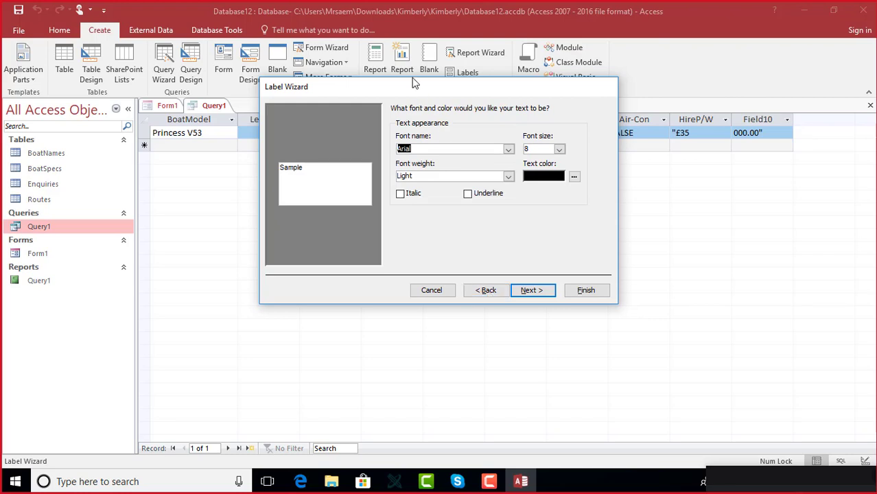
pyautogui.moveTo(427, 87); pyautogui.dragTo(440, 151)
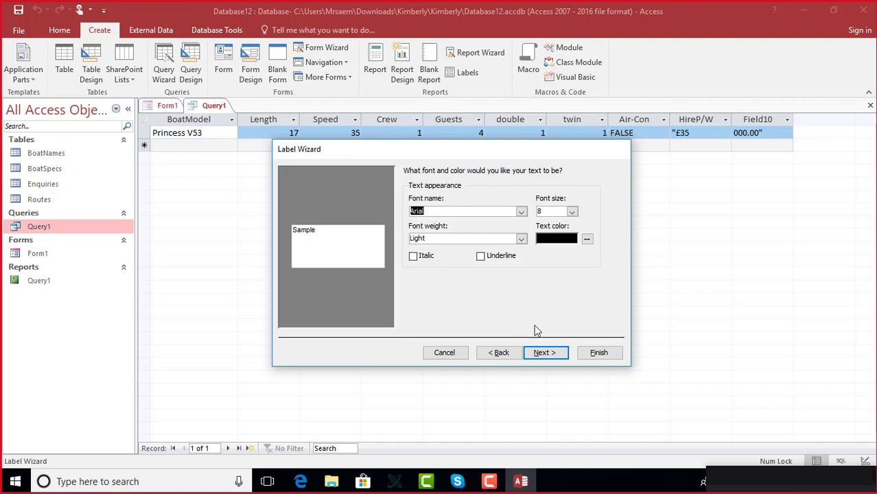
pyautogui.click(544, 355)
pyautogui.click(545, 356)
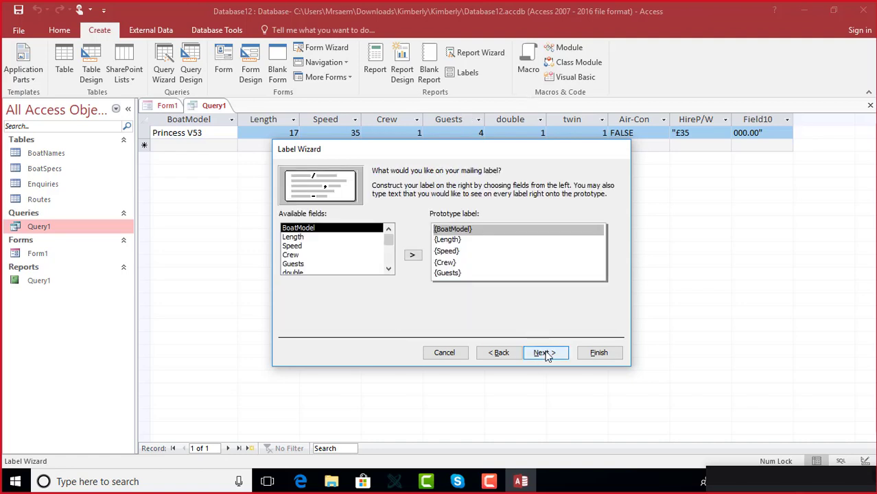
pyautogui.click(546, 355)
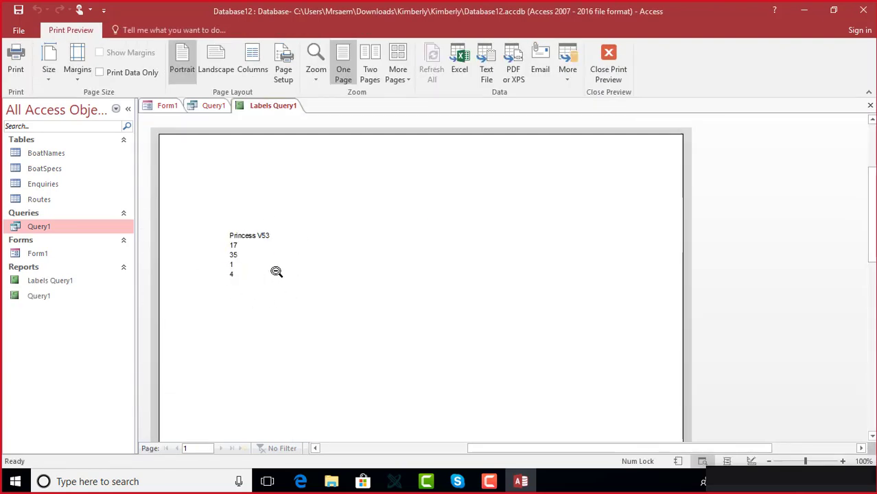
# Close the Labels Query1 preview, its Property Sheet and the report tab
pyautogui.click(608, 72)
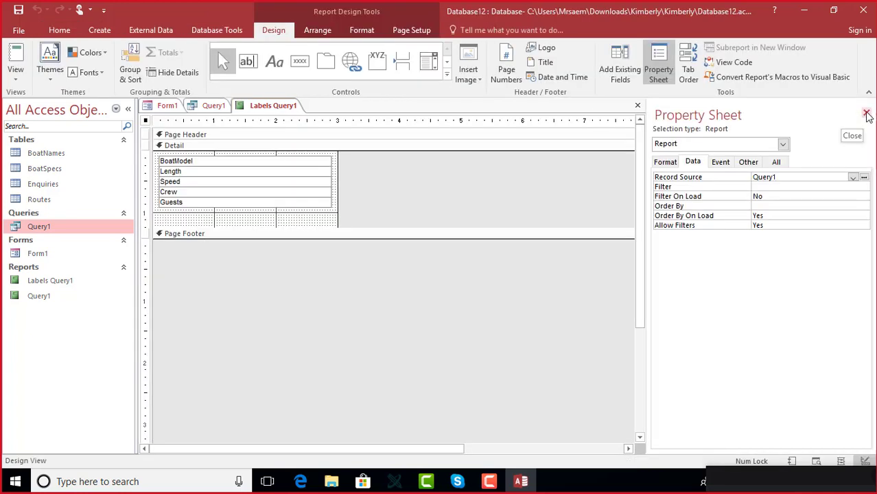
pyautogui.click(867, 114)
pyautogui.click(870, 106)
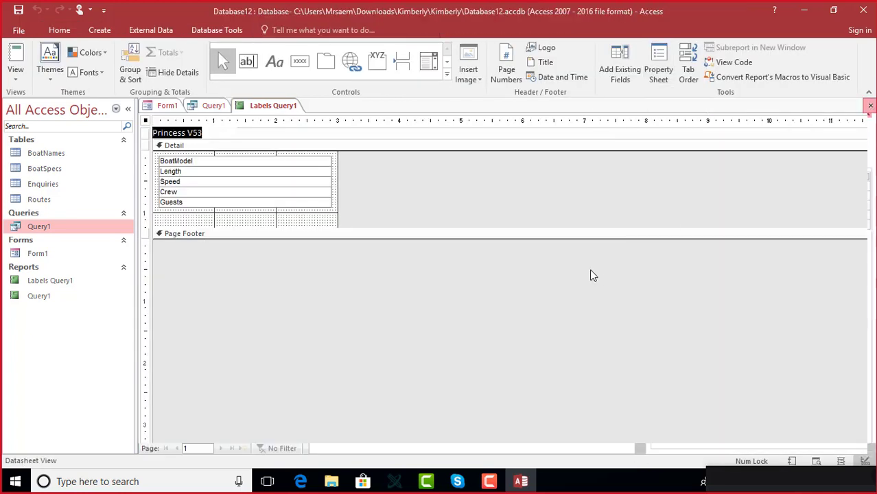
# Delete the Labels Query1 report and launch the Label Wizard from Create
pyautogui.rightClick(61, 282)
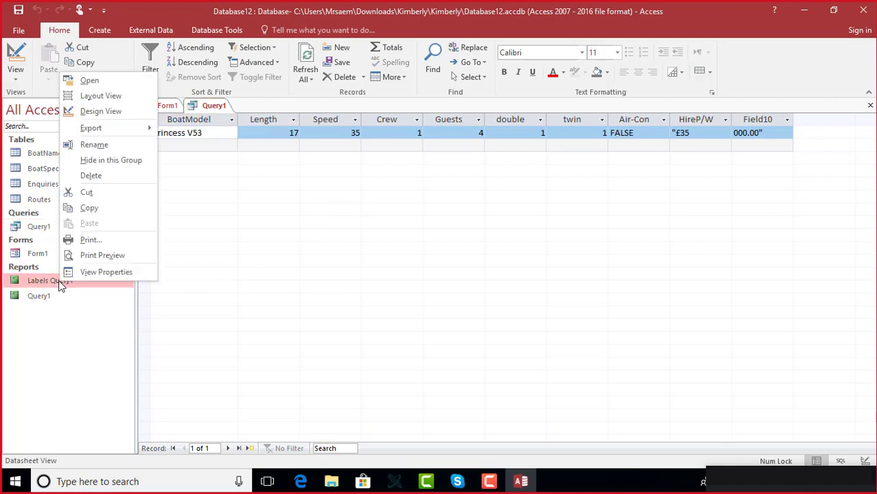
pyautogui.click(103, 176)
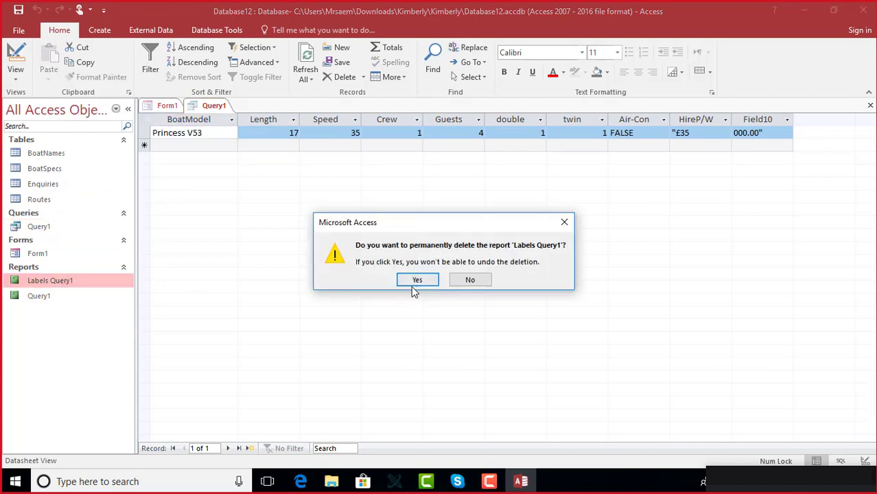
pyautogui.click(417, 278)
pyautogui.click(99, 30)
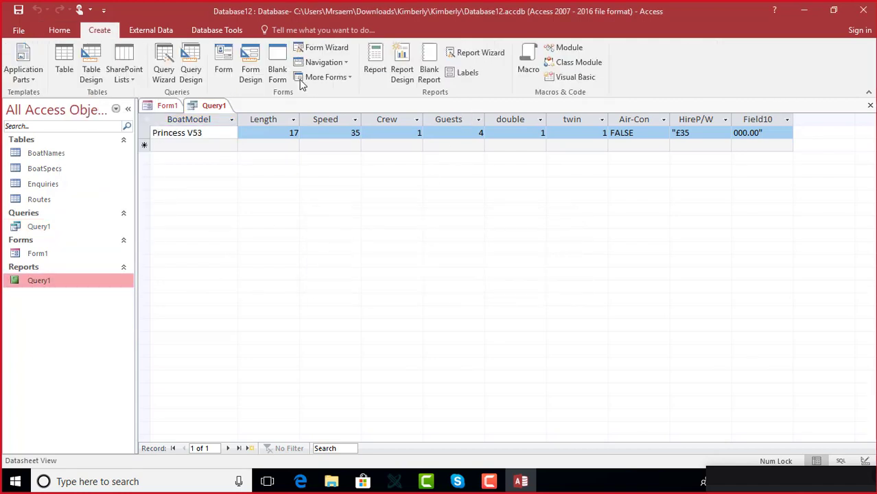
pyautogui.click(467, 73)
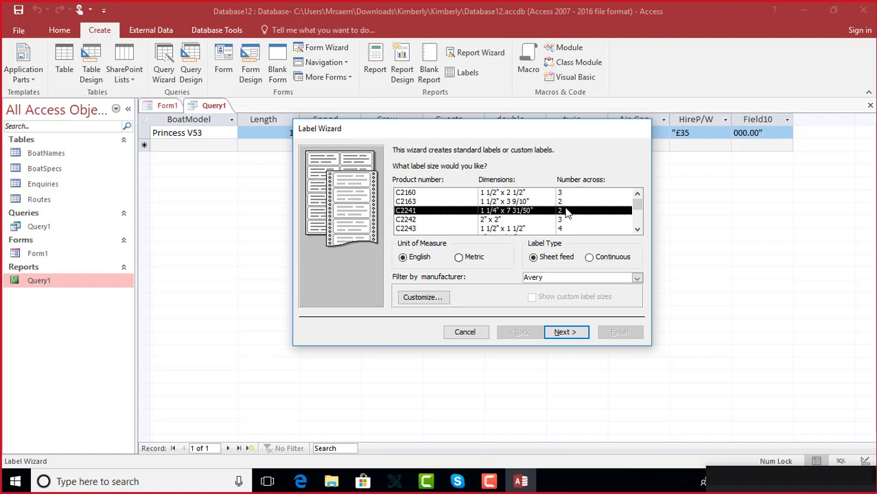
pyautogui.click(432, 300)
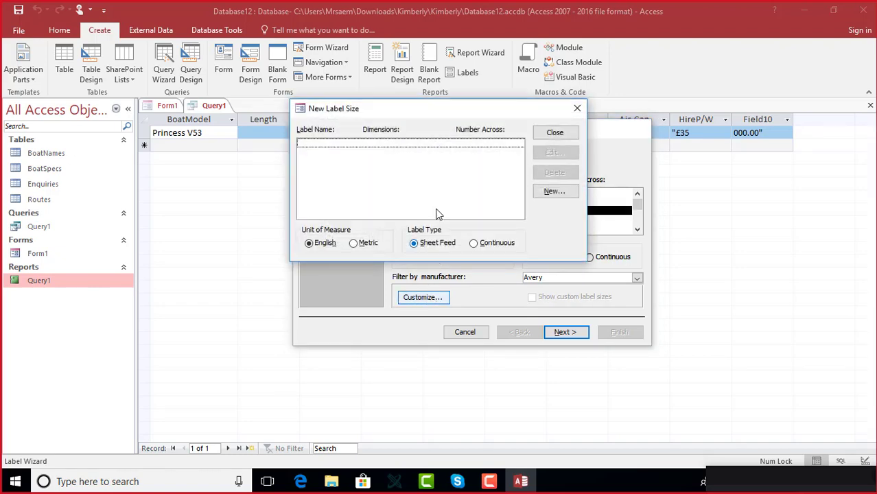
pyautogui.click(550, 193)
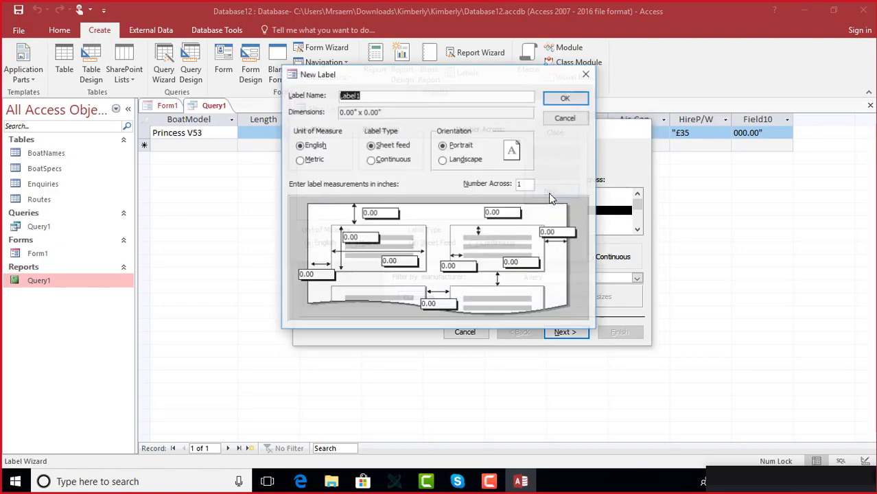
pyautogui.click(363, 212)
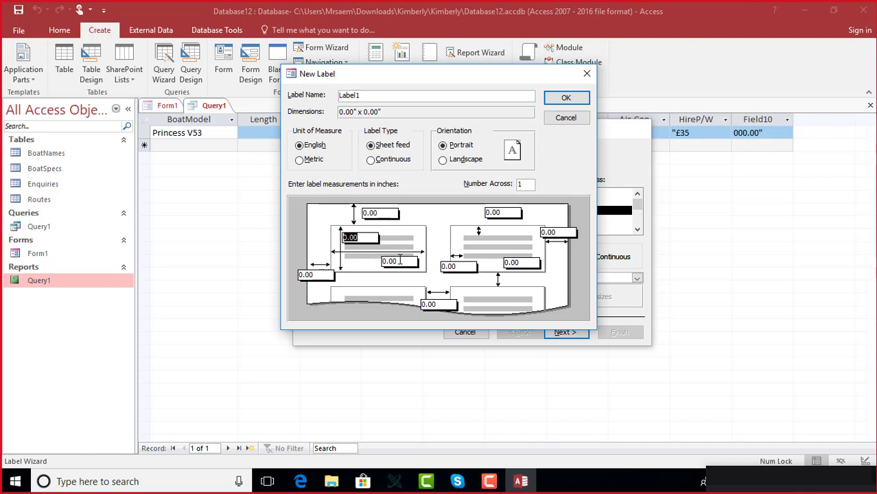
pyautogui.press('Tab')
pyautogui.click(347, 237)
pyautogui.click(396, 262)
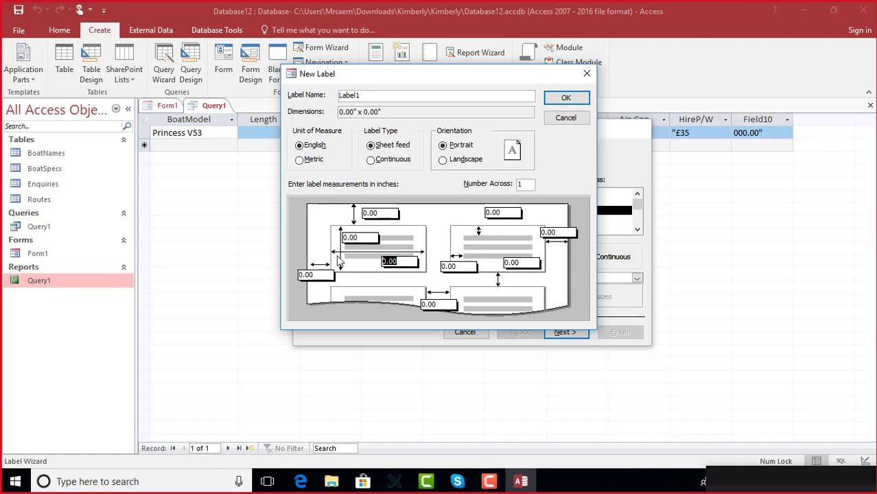
pyautogui.click(435, 307)
pyautogui.press('Tab')
pyautogui.click(568, 120)
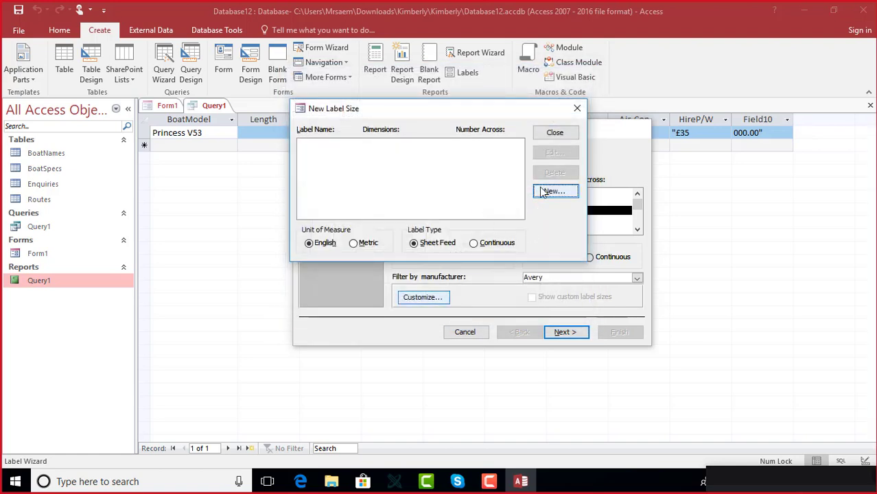
pyautogui.click(556, 133)
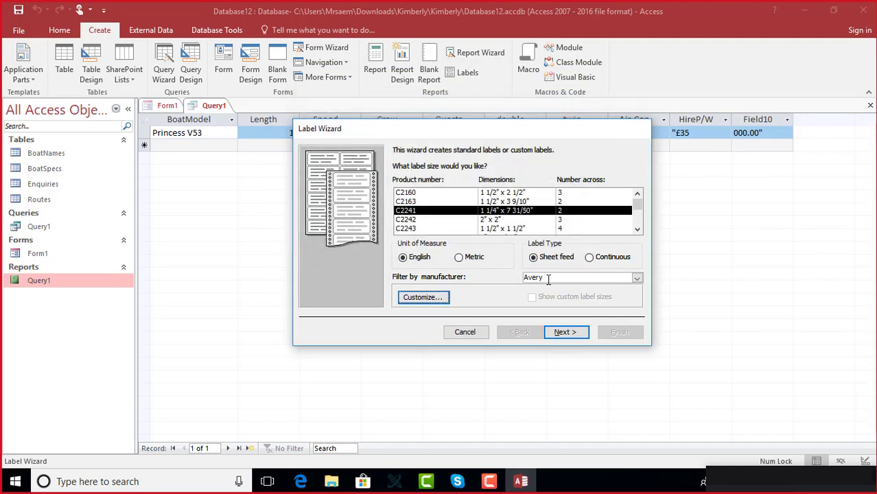
# Keep Avery C2241 labels and accept the default font settings
pyautogui.click(637, 278)
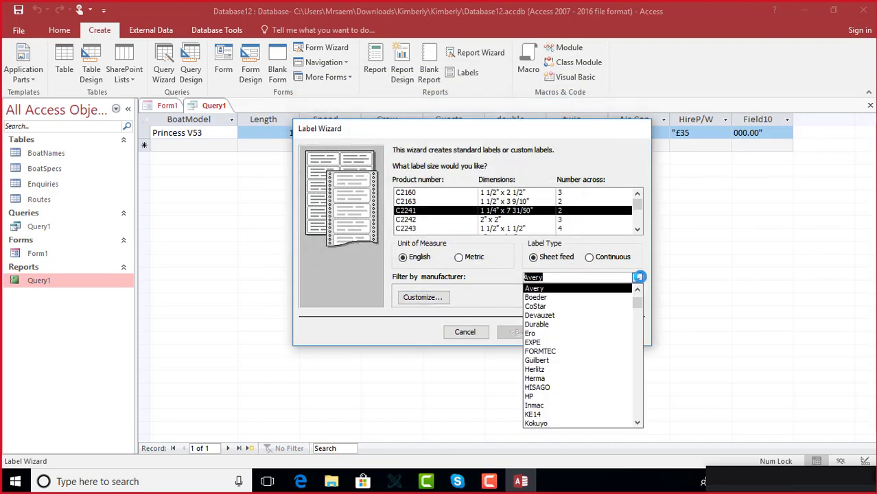
pyautogui.click(583, 288)
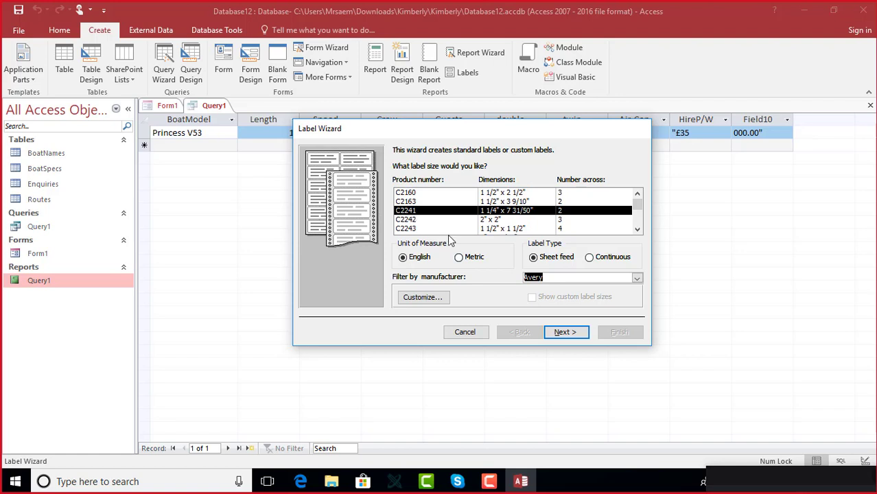
pyautogui.click(562, 333)
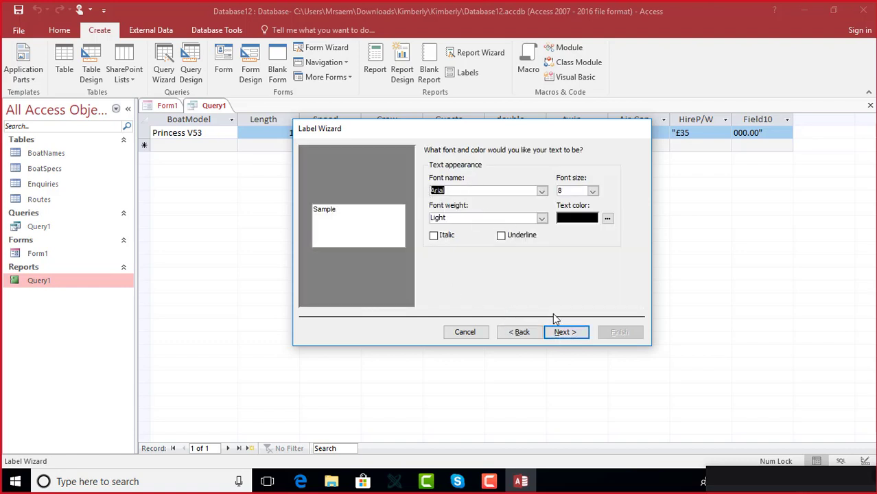
pyautogui.click(563, 334)
pyautogui.write('B')
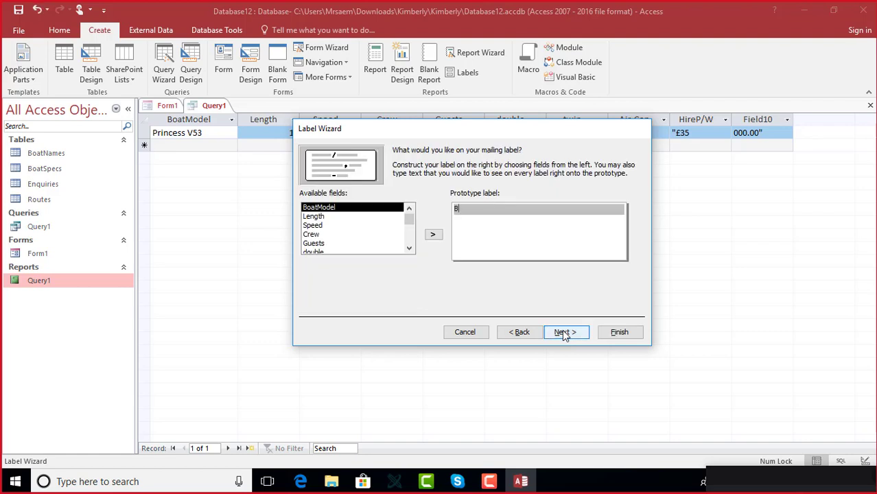
# Build the prototype label with captioned BoatModel, Length, Speed and Crew lines
pyautogui.write('oatModel:')
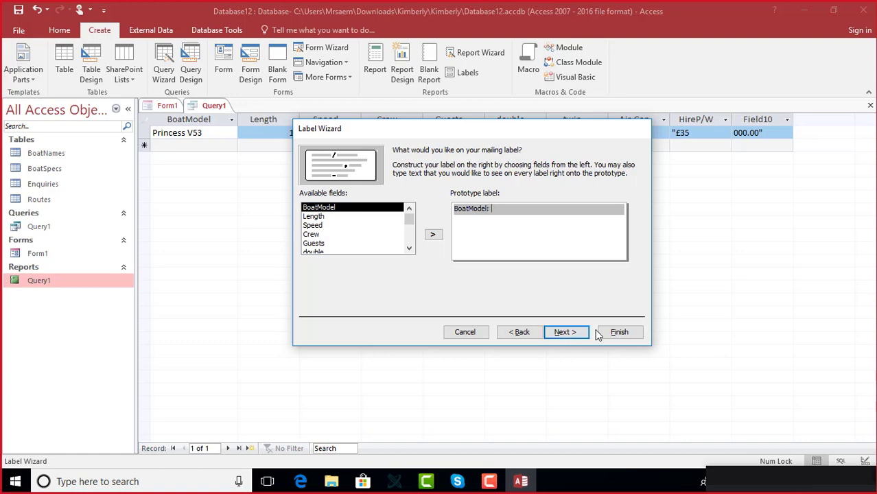
pyautogui.click(433, 235)
pyautogui.press('Return')
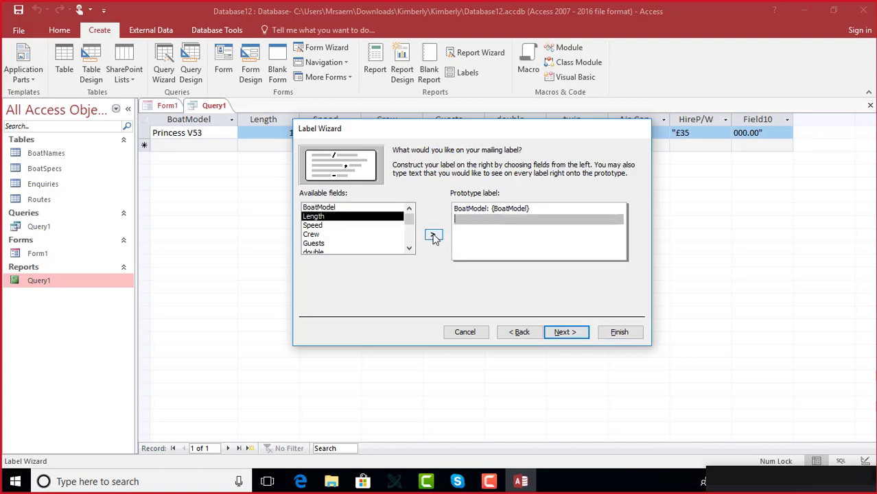
pyautogui.write('Length:')
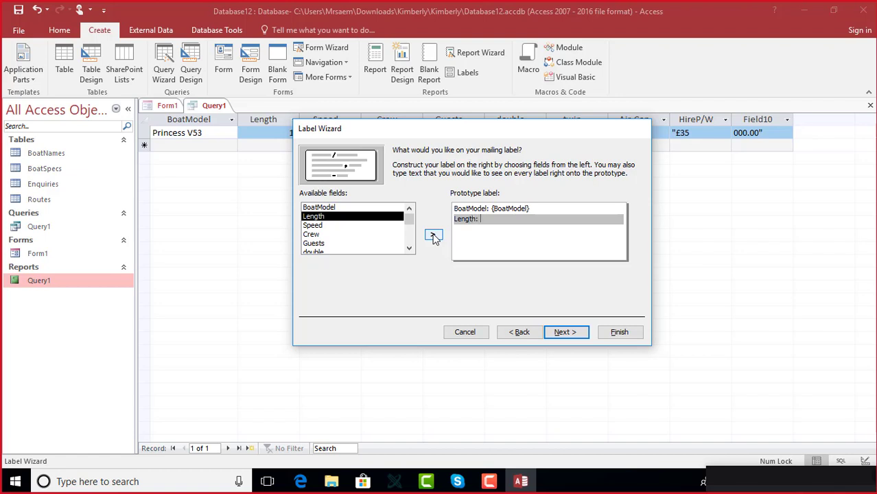
pyautogui.click(434, 236)
pyautogui.press('Return')
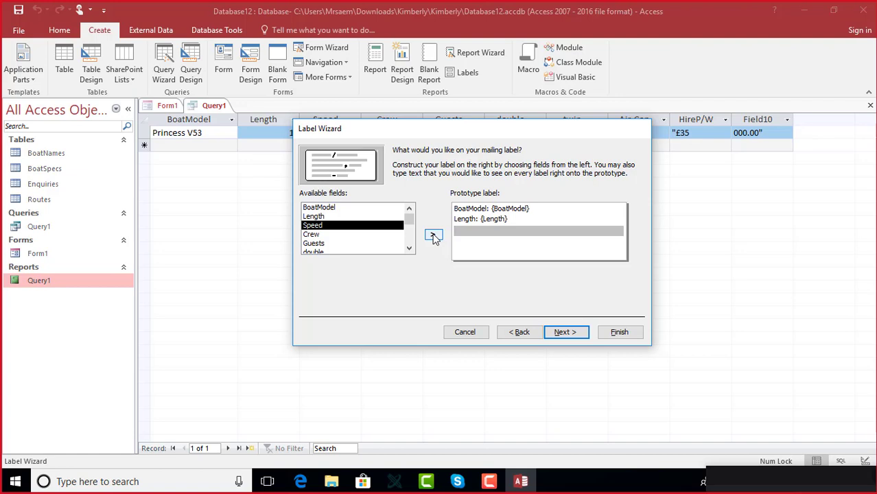
pyautogui.write('Speed')
pyautogui.write(':')
pyautogui.click(434, 235)
pyautogui.press('Return')
pyautogui.write('Crew:')
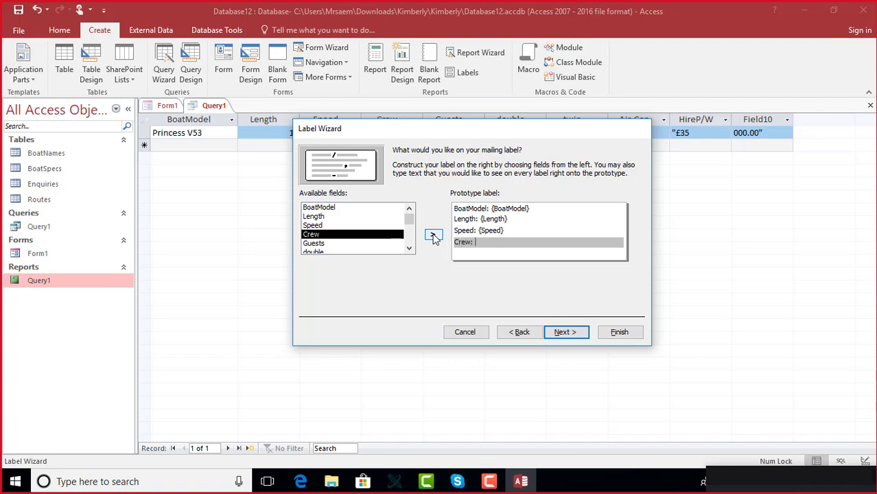
pyautogui.click(432, 235)
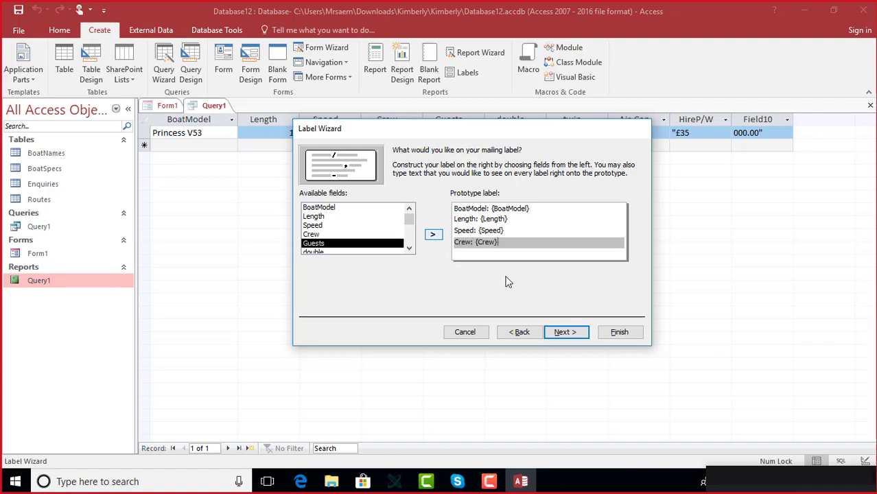
# Finish the wizard to preview Labels Query1, then switch it to Design View
pyautogui.click(574, 333)
pyautogui.click(576, 334)
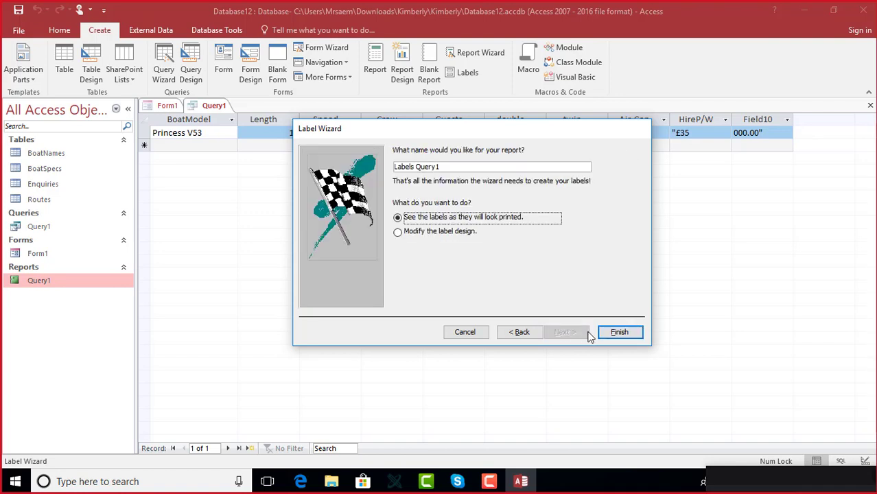
pyautogui.press('Return')
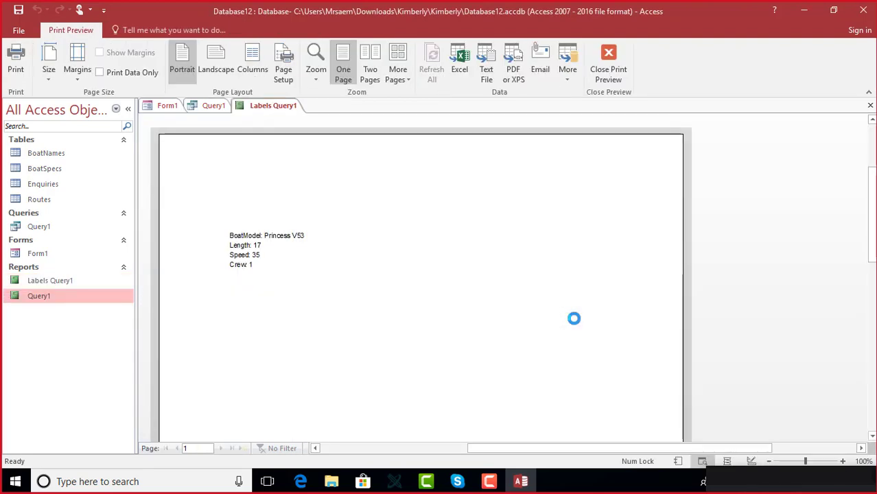
pyautogui.click(609, 74)
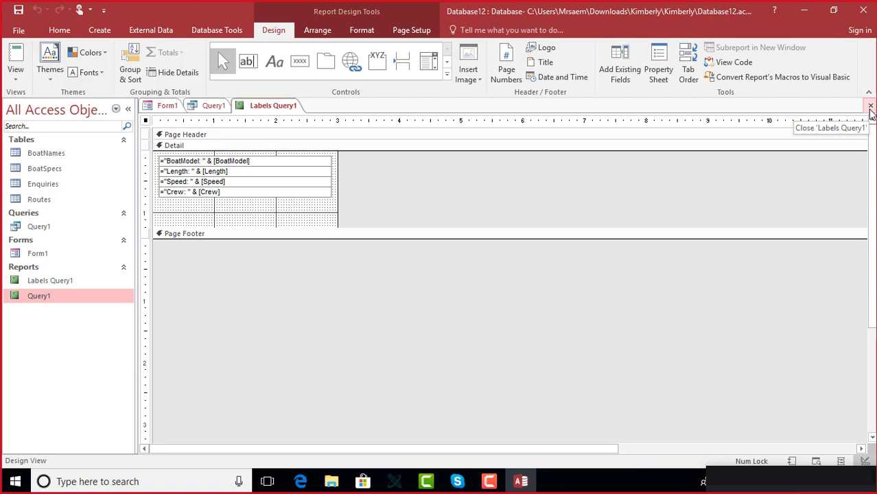
# Reopen the Query1 and Labels Query1 reports to review them, then close every tab but Form1
pyautogui.click(870, 106)
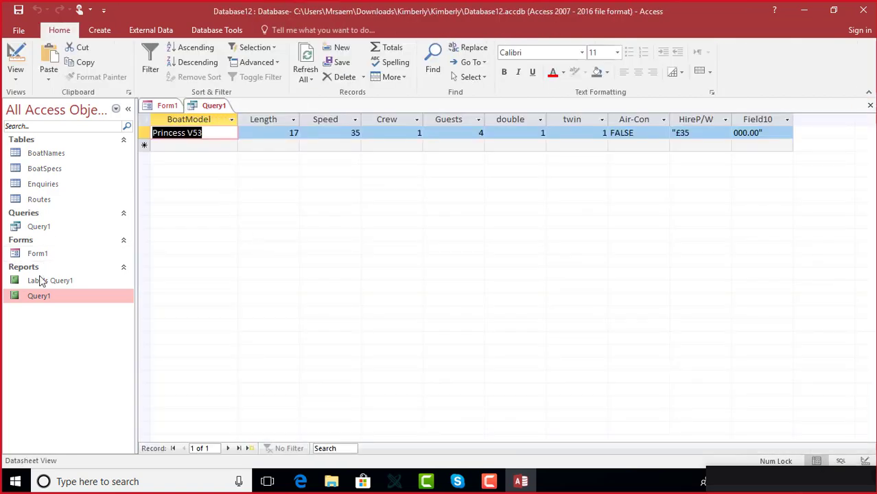
pyautogui.doubleClick(47, 297)
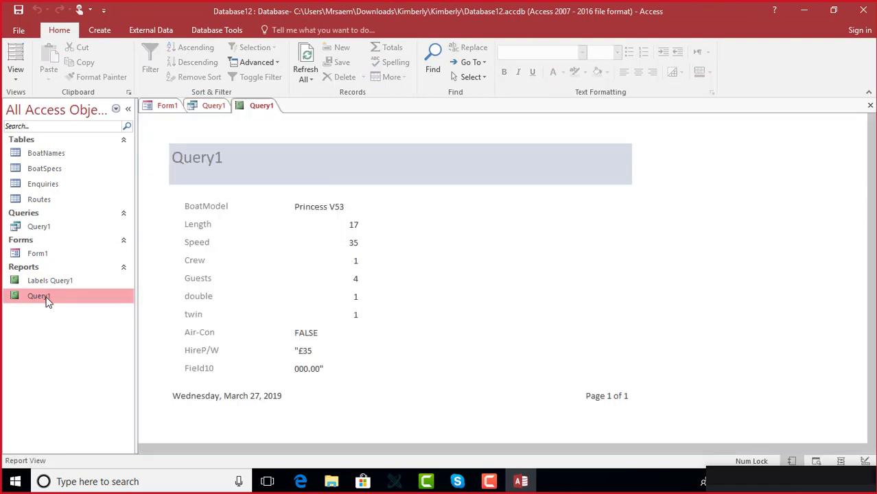
pyautogui.doubleClick(47, 290)
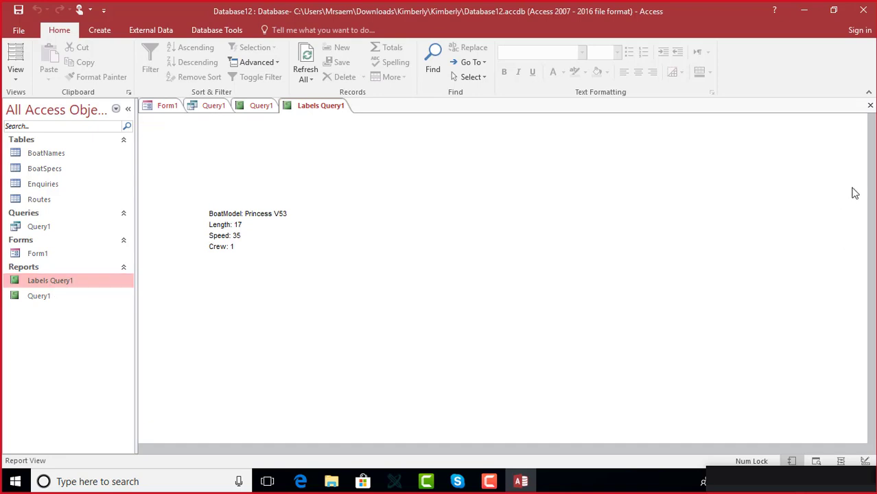
pyautogui.click(870, 106)
pyautogui.click(871, 105)
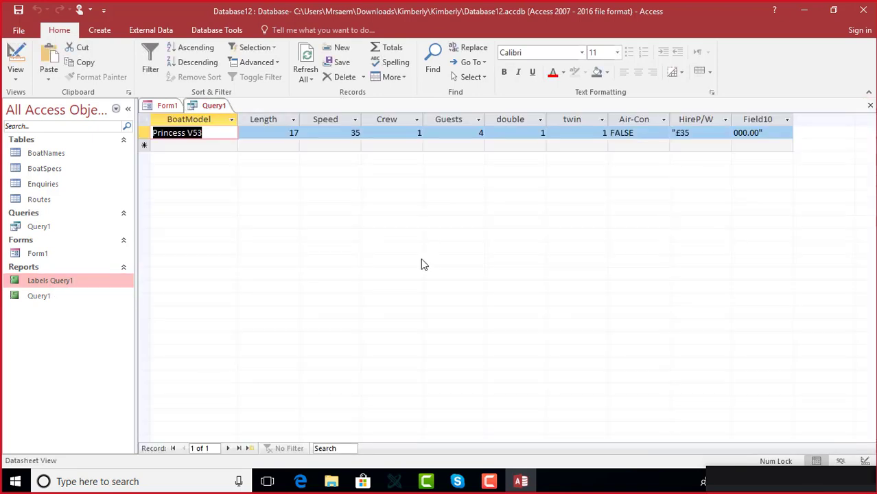
pyautogui.click(871, 105)
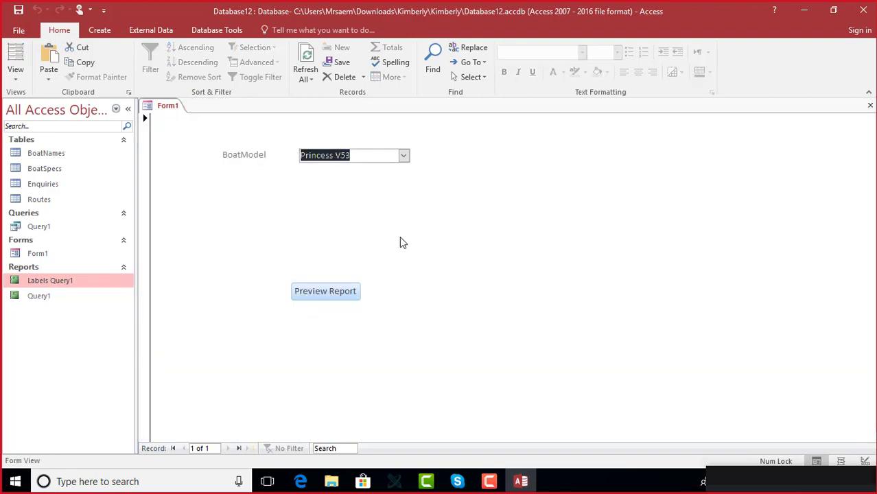
pyautogui.click(15, 77)
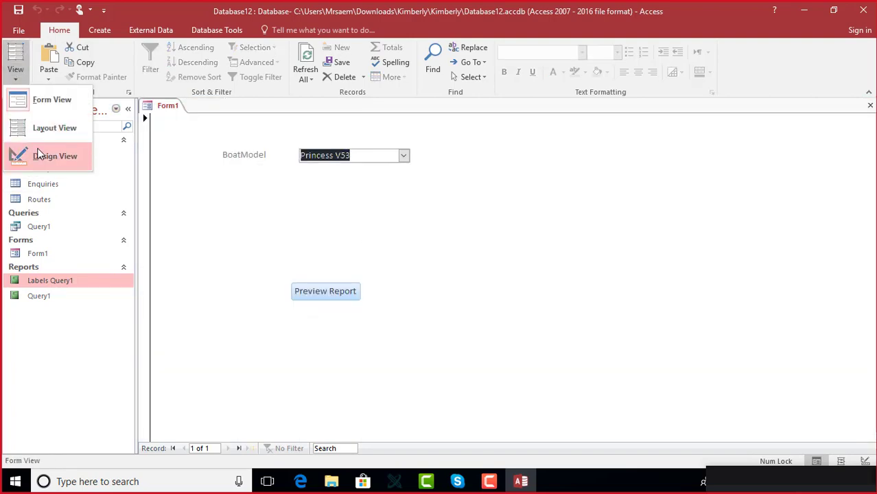
# Put Form1 in Design View, nudge the Preview Report button, and select the Option Group tool
pyautogui.click(38, 154)
pyautogui.moveTo(327, 315); pyautogui.dragTo(334, 308)
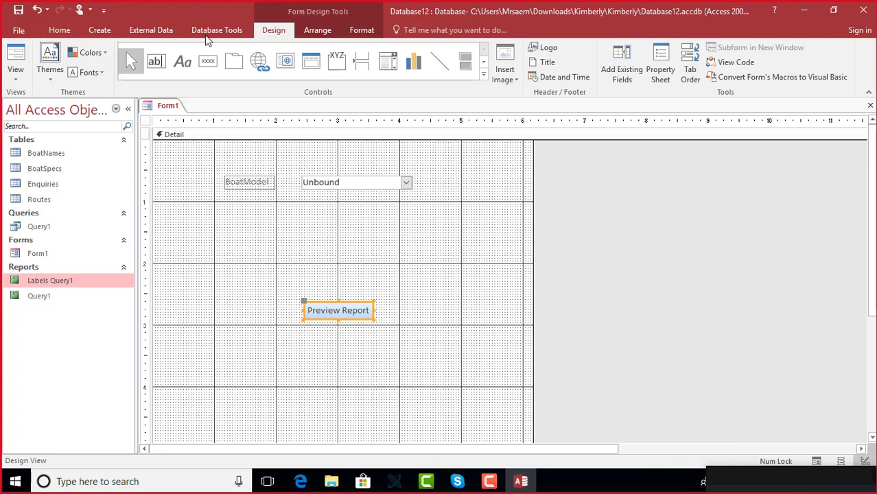
pyautogui.click(99, 29)
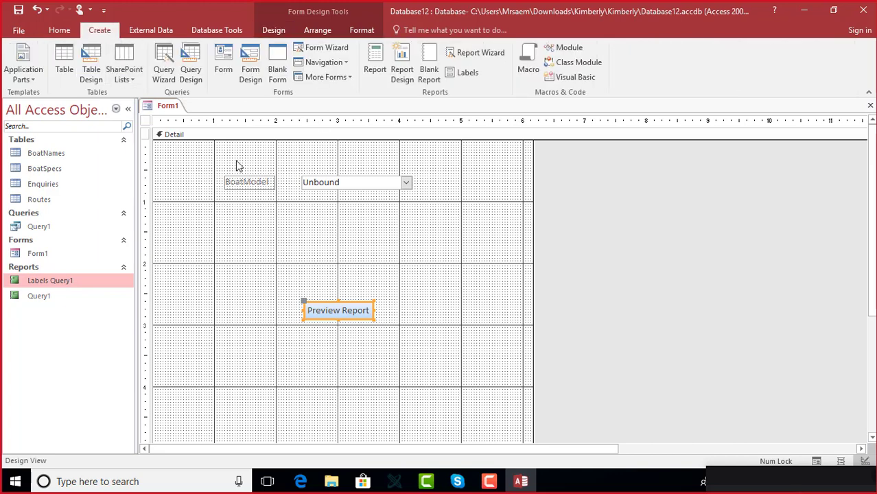
pyautogui.click(314, 11)
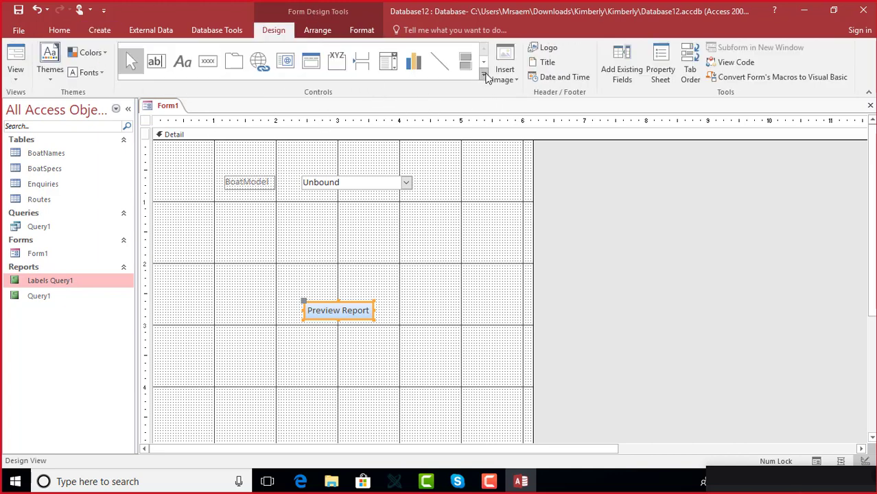
pyautogui.click(484, 74)
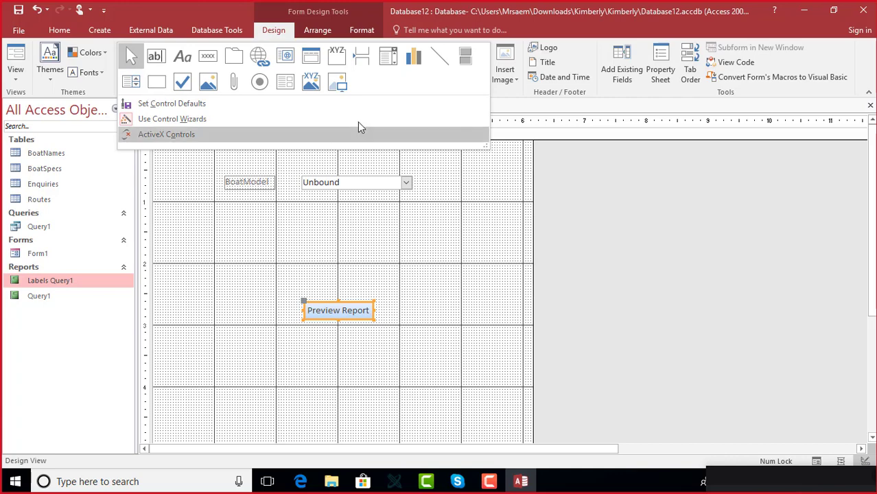
pyautogui.click(337, 62)
# Draw an option group with View In Report (1, default) and View IN Lables (2) option buttons
pyautogui.moveTo(296, 215); pyautogui.dragTo(411, 268)
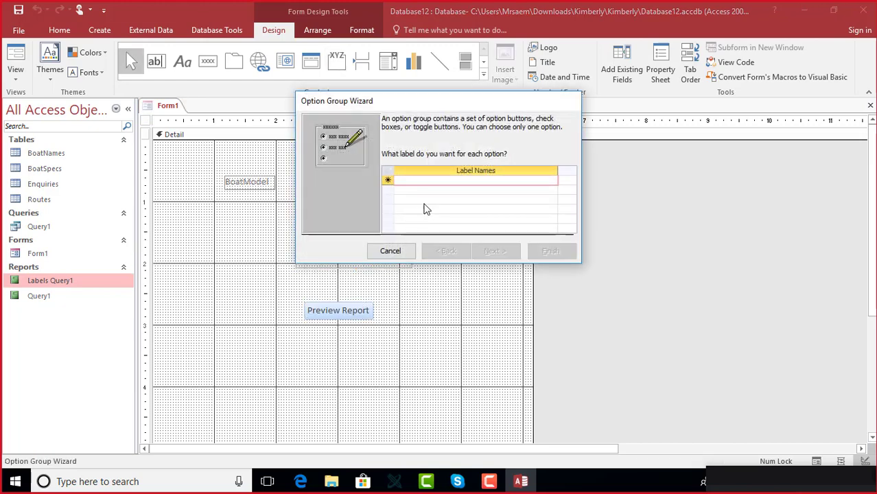
pyautogui.write('View In ')
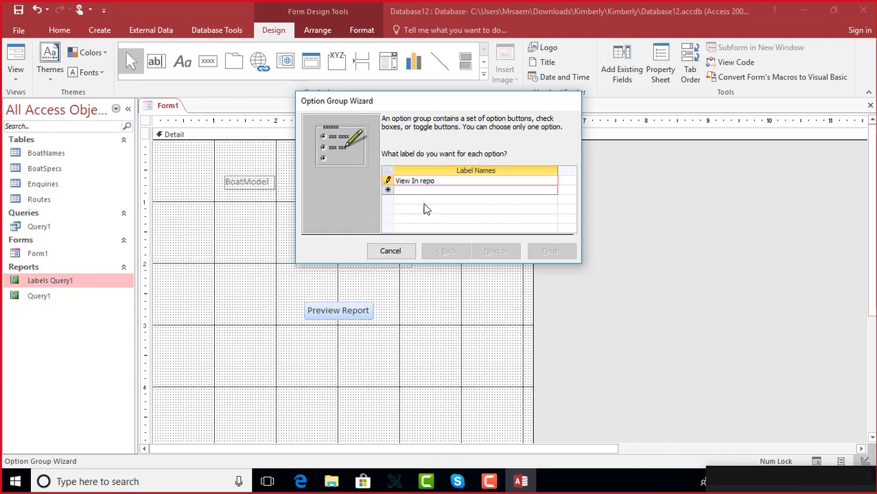
pyautogui.write('Report')
pyautogui.press('Tab')
pyautogui.write('V')
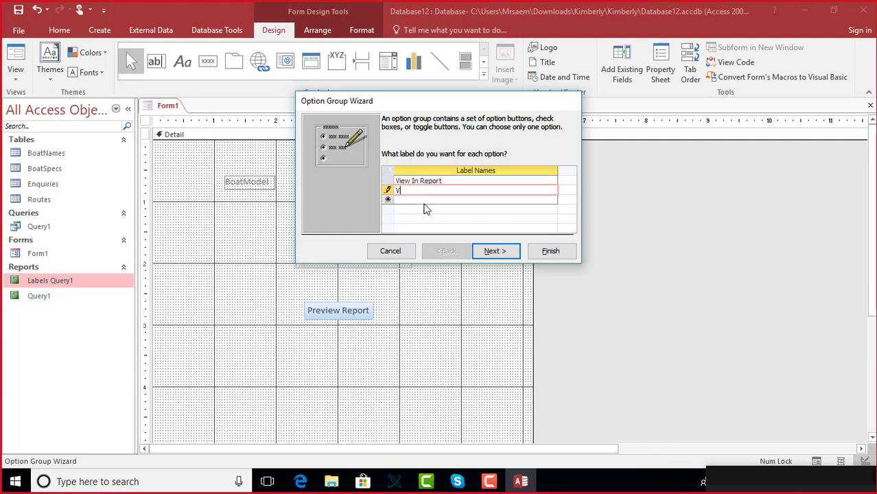
pyautogui.write('iew IN Lables')
pyautogui.click(496, 252)
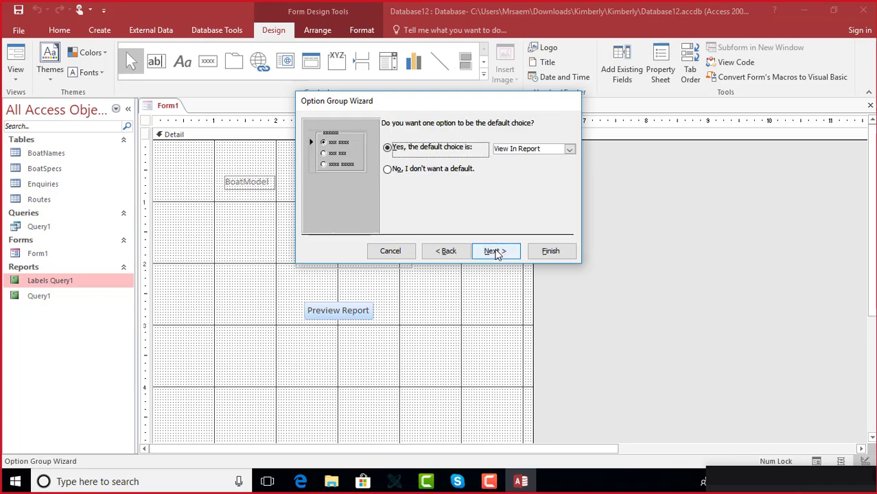
pyautogui.click(496, 252)
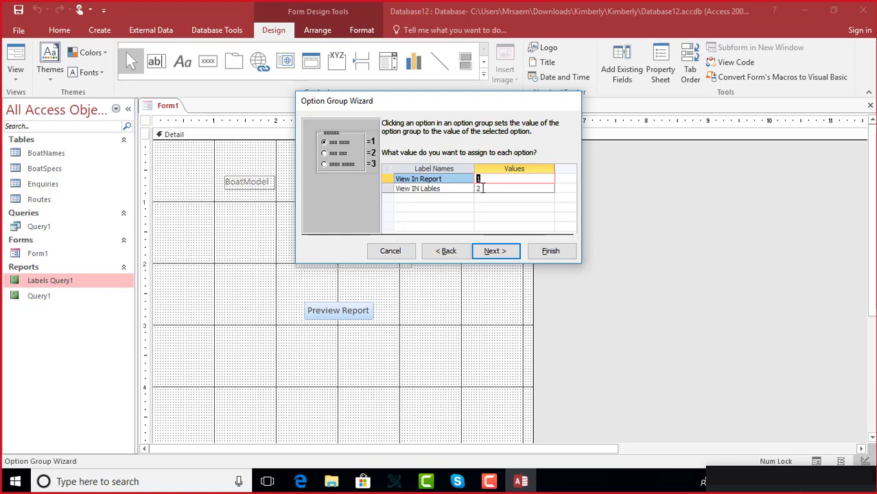
pyautogui.click(447, 186)
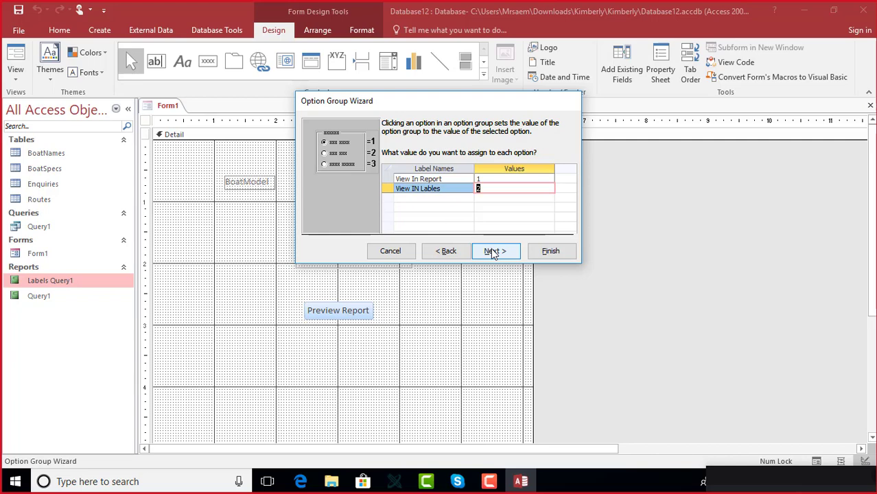
pyautogui.click(493, 251)
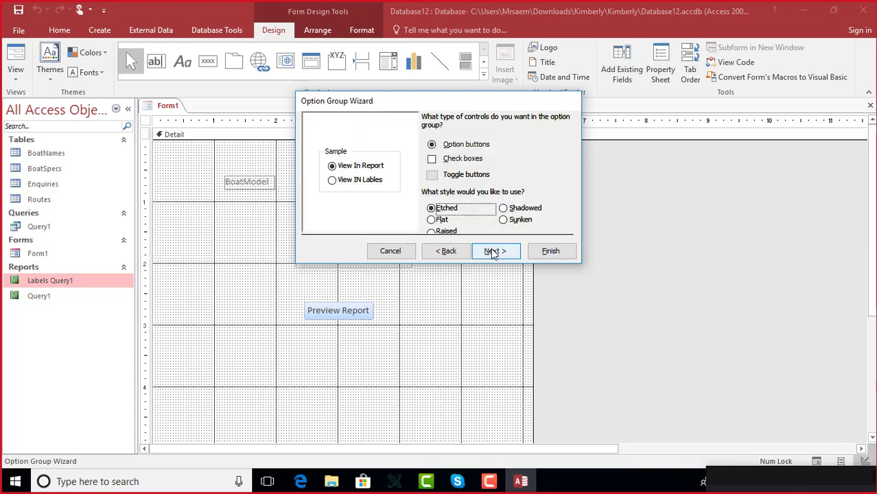
pyautogui.click(493, 252)
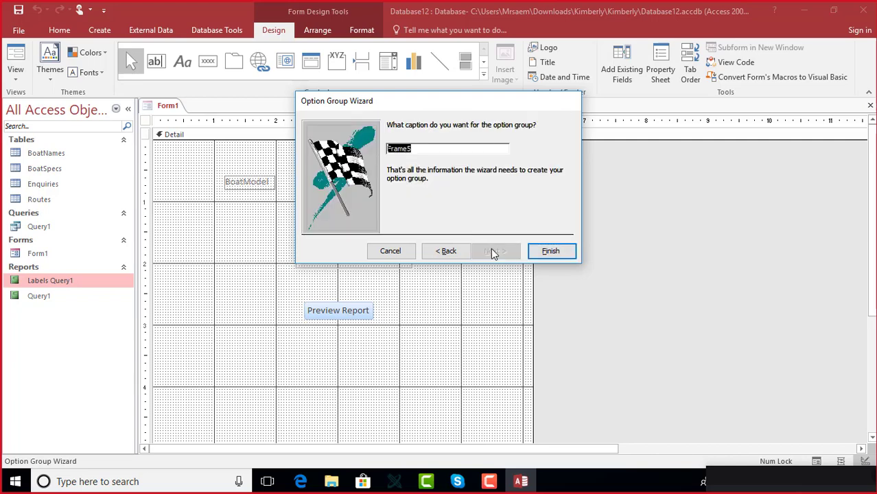
pyautogui.click(543, 253)
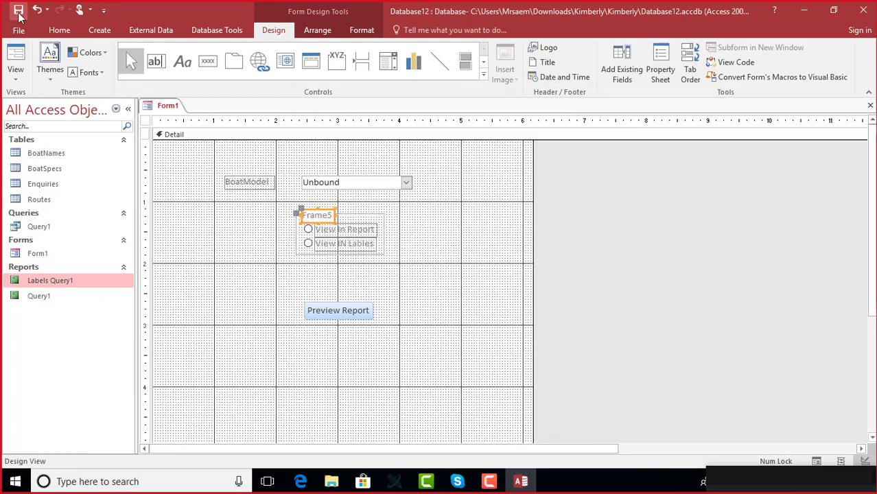
# Make the option group caption black and change its text to 'Select an Option'
pyautogui.click(59, 29)
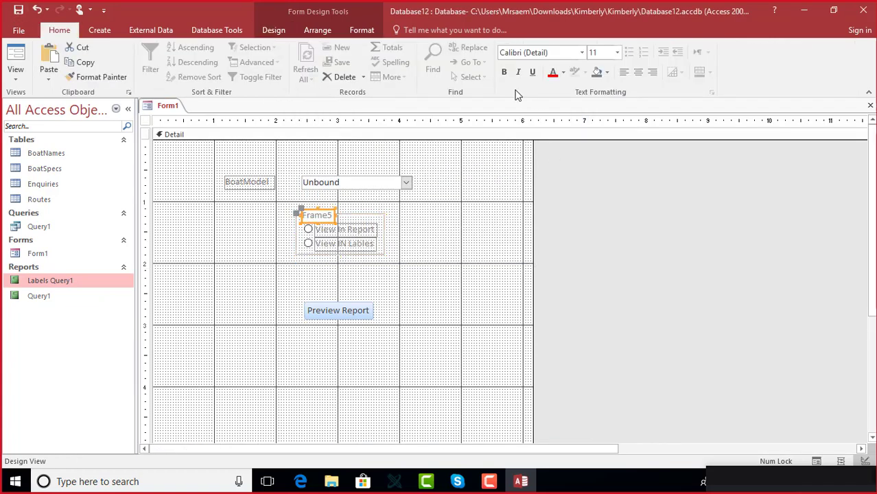
pyautogui.click(564, 72)
pyautogui.click(552, 88)
pyautogui.click(320, 217)
pyautogui.click(321, 216)
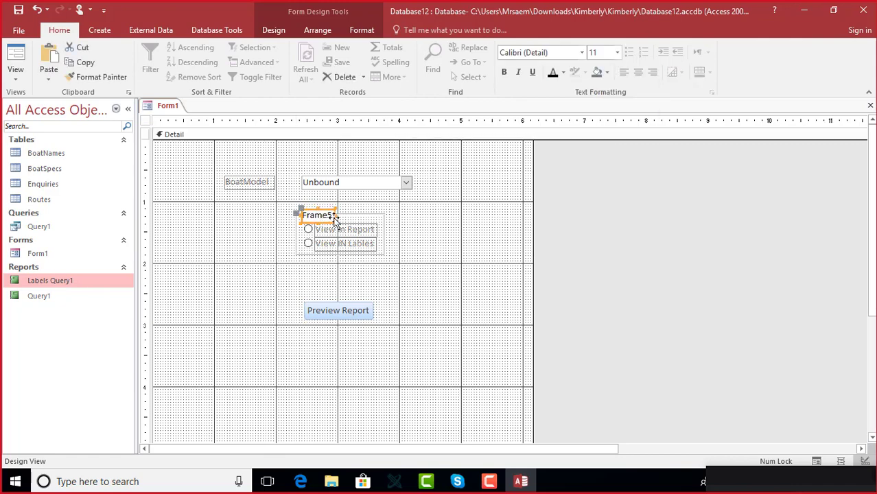
pyautogui.moveTo(334, 216); pyautogui.dragTo(412, 215)
pyautogui.press('F2')
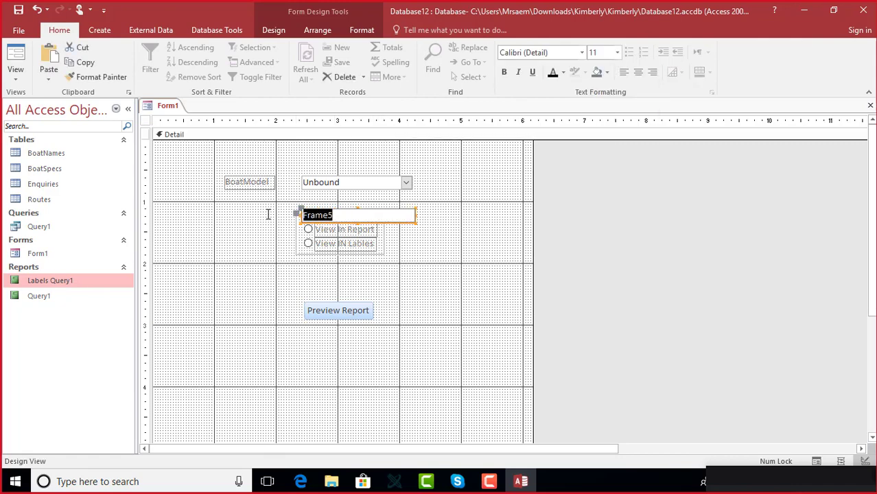
pyautogui.write('Select')
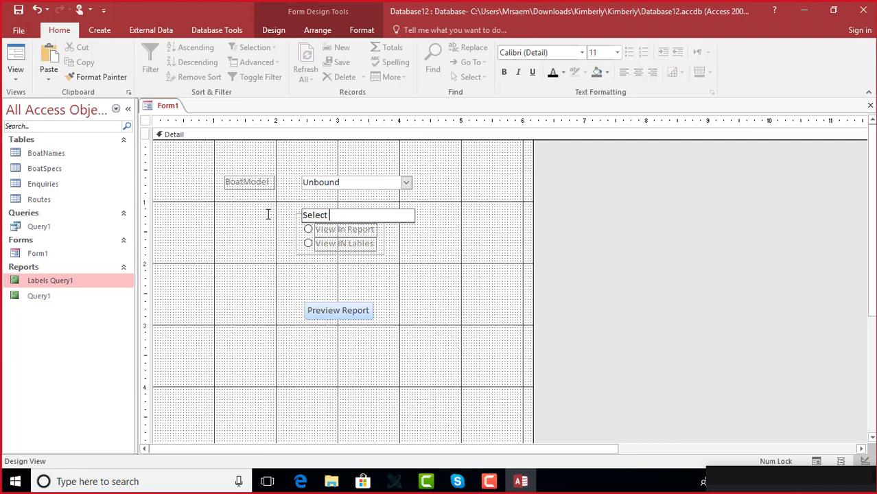
pyautogui.write(' an Option')
pyautogui.moveTo(330, 266); pyautogui.dragTo(311, 222)
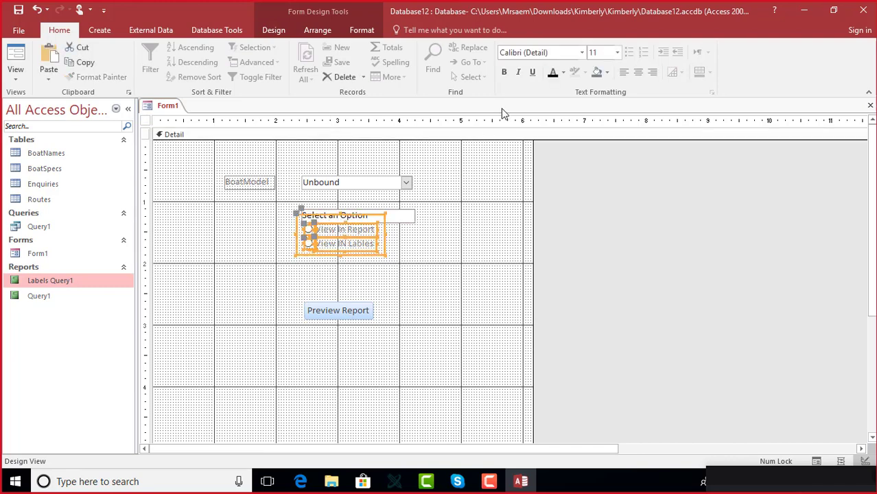
pyautogui.click(384, 278)
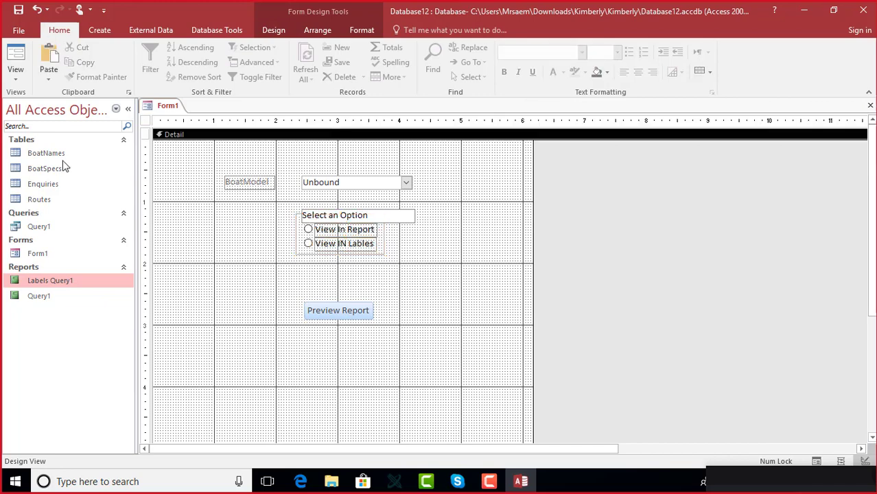
# In Form View, choose Fairline Targa 38 and select the View IN Lables option
pyautogui.click(15, 74)
pyautogui.click(31, 103)
pyautogui.click(341, 217)
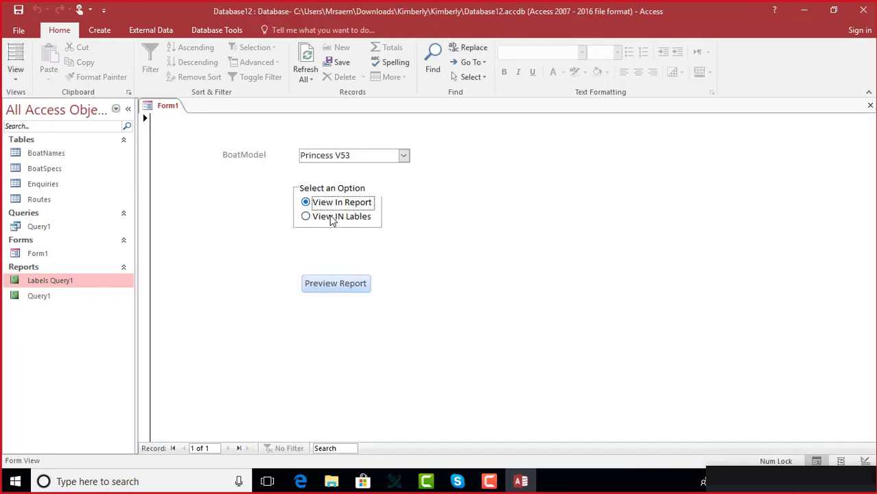
pyautogui.click(306, 202)
pyautogui.click(404, 155)
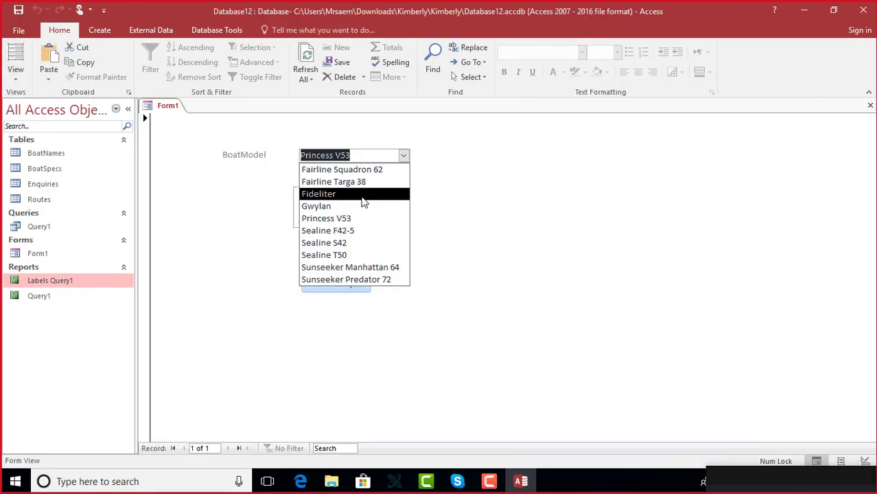
pyautogui.click(357, 183)
pyautogui.click(335, 203)
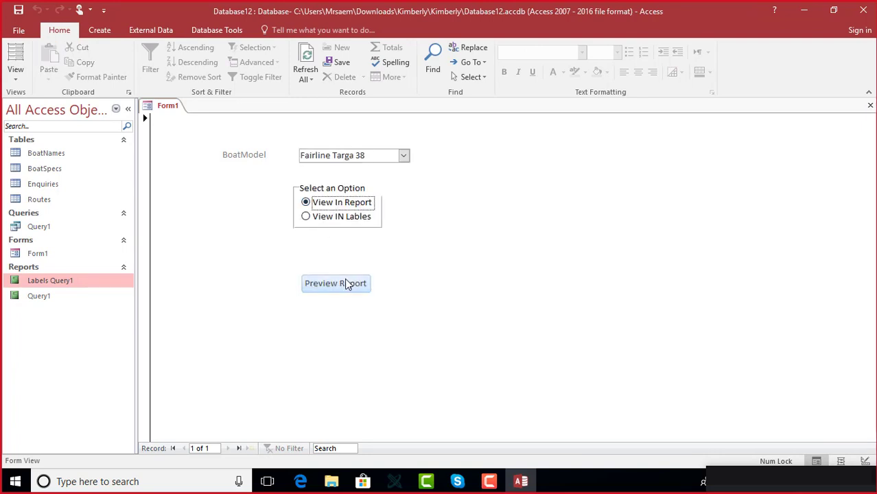
pyautogui.click(331, 218)
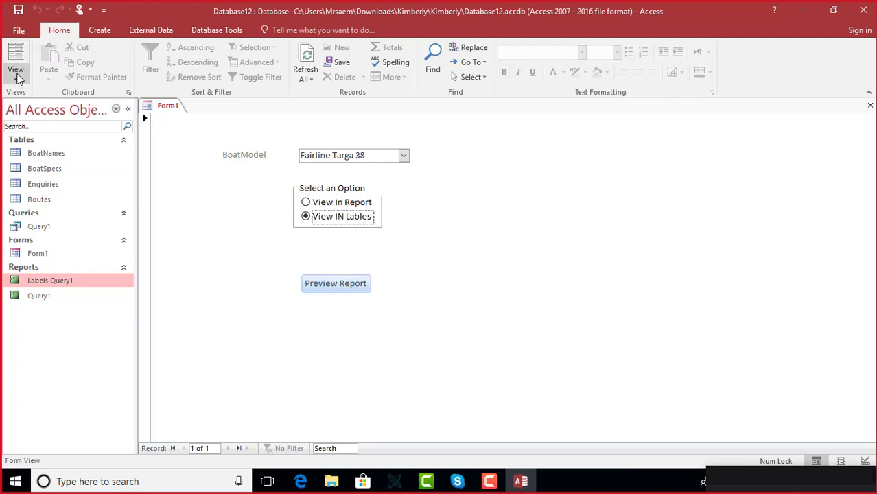
pyautogui.click(18, 79)
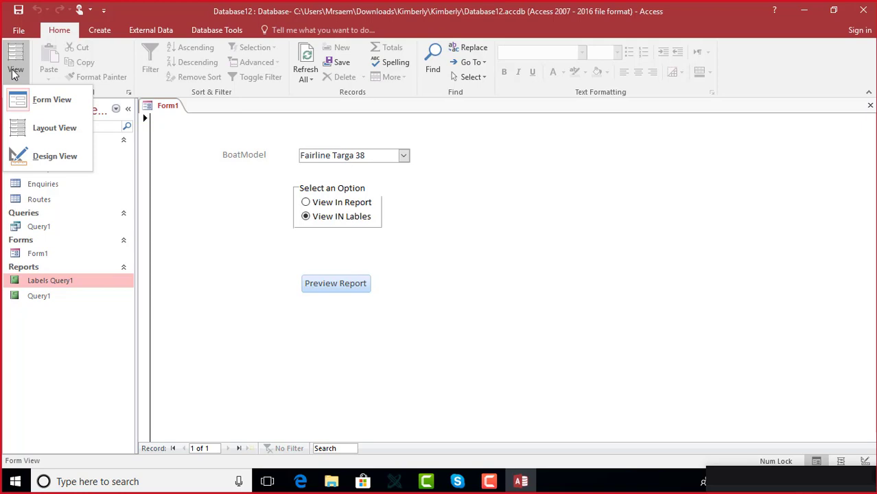
# Return to Design View and draw a trial option group with three placeholder labels
pyautogui.click(42, 156)
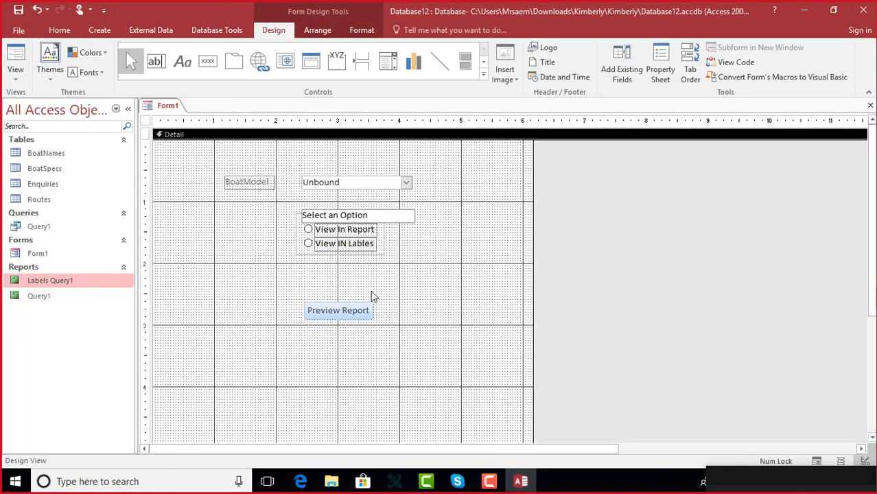
pyautogui.click(482, 73)
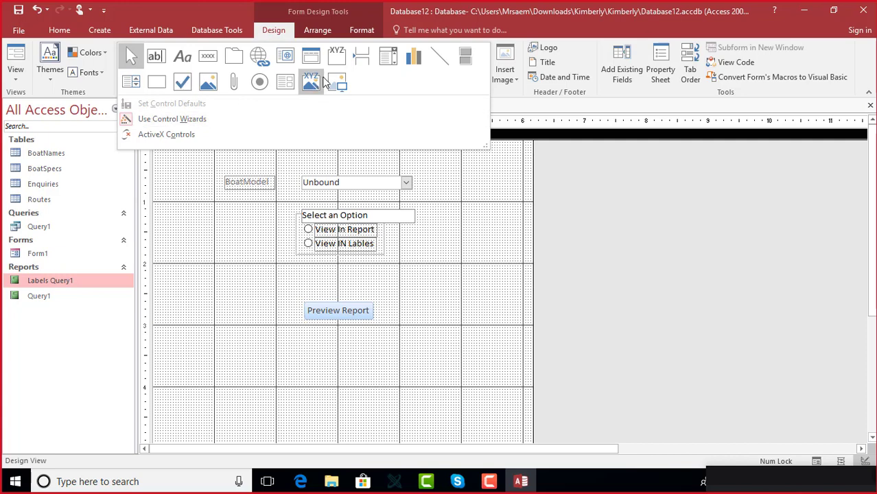
pyautogui.click(337, 62)
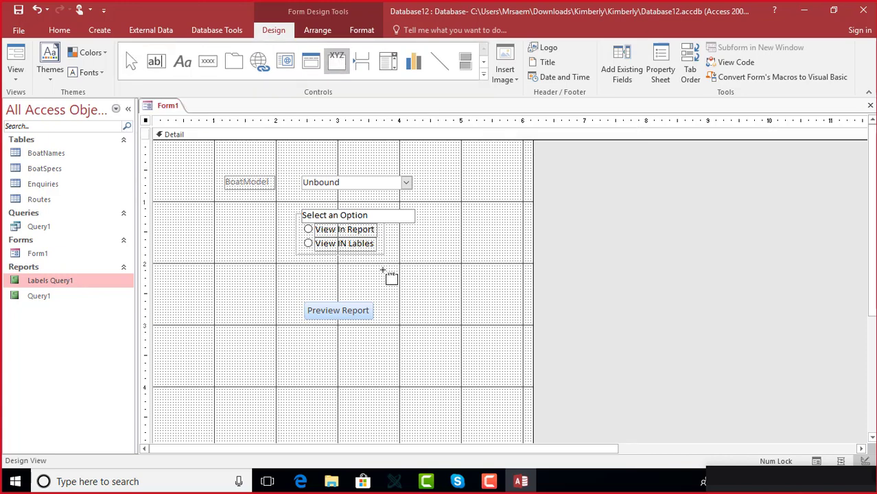
pyautogui.moveTo(341, 262); pyautogui.dragTo(438, 300)
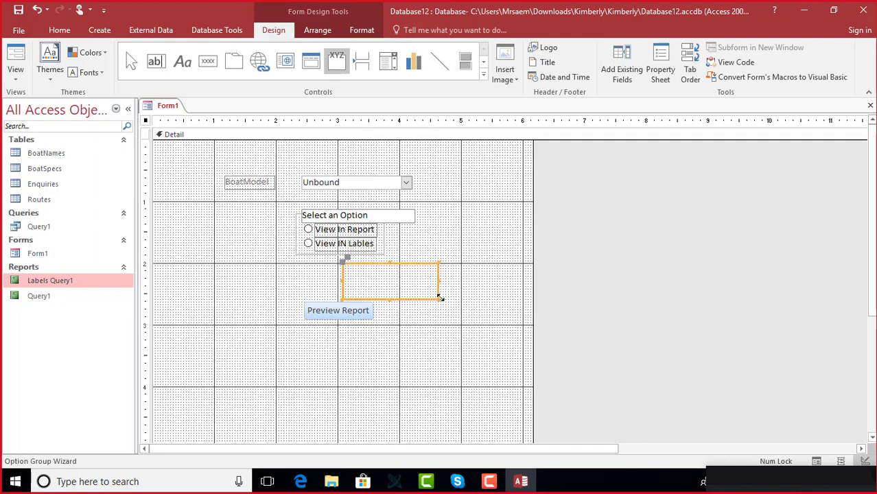
pyautogui.write('ddsfsd')
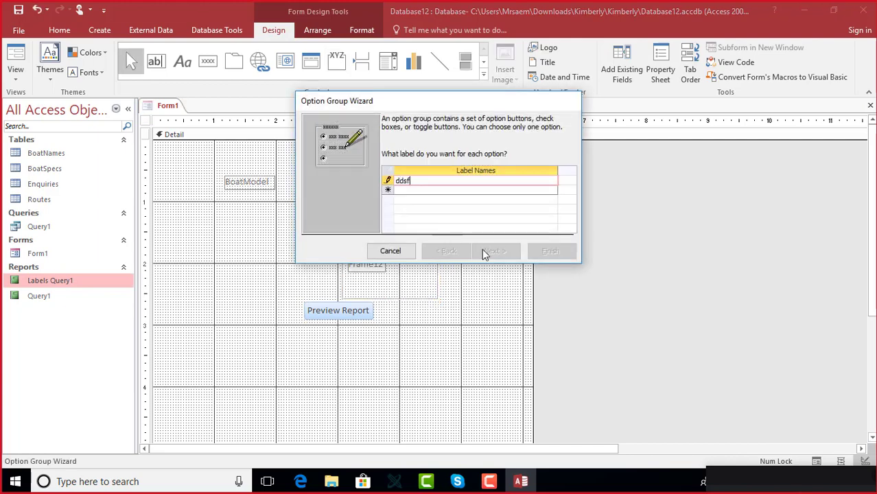
pyautogui.click(411, 193)
pyautogui.write('dsfsd')
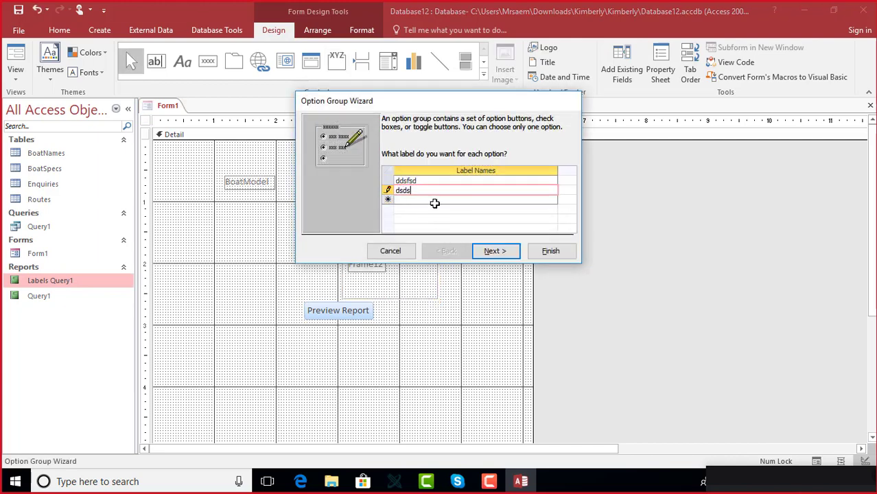
pyautogui.click(432, 200)
pyautogui.write('dsfsd')
# Finish the trial group with check boxes, then select and delete it
pyautogui.click(495, 251)
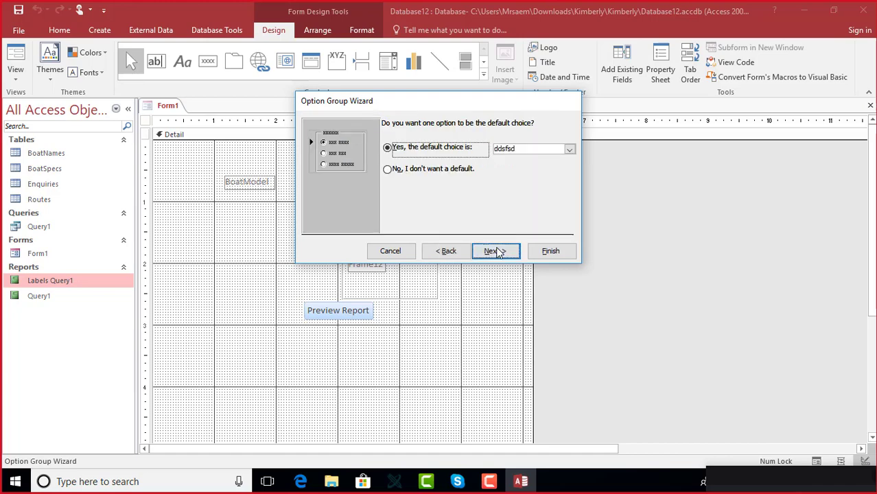
pyautogui.click(496, 251)
pyautogui.click(496, 250)
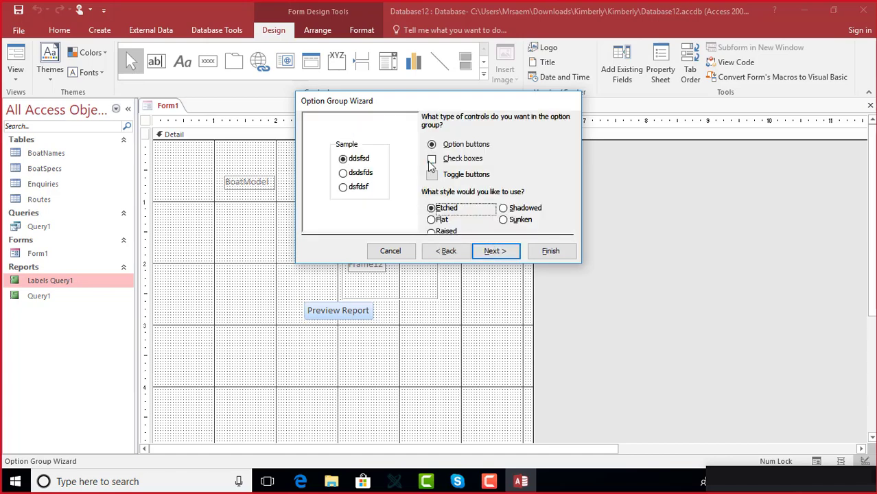
pyautogui.hotkey('alt', 'c')
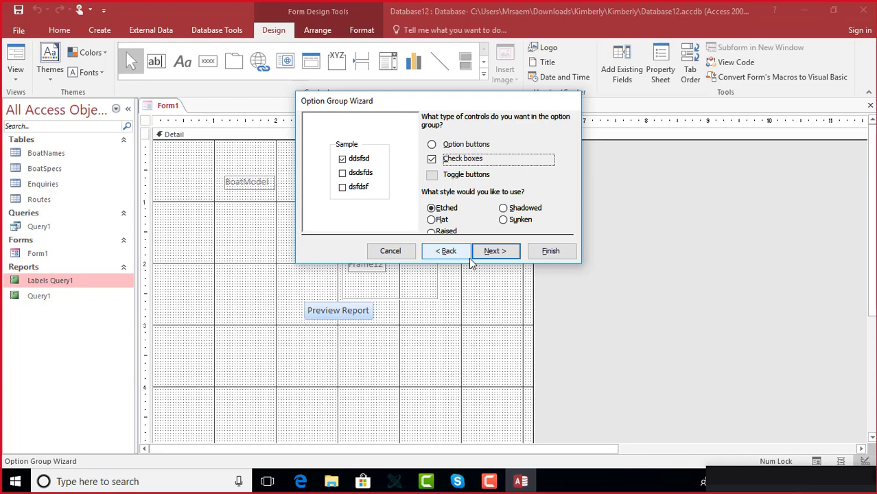
pyautogui.click(496, 252)
pyautogui.press('Return')
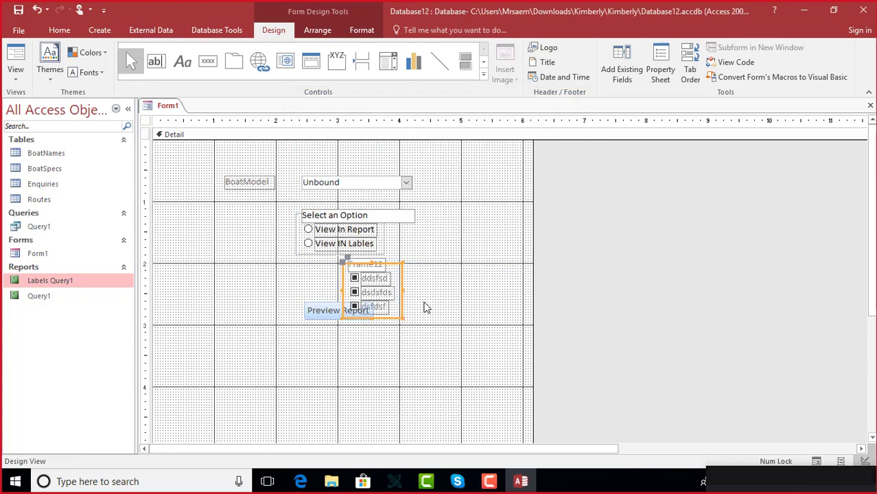
pyautogui.moveTo(414, 329); pyautogui.dragTo(397, 265)
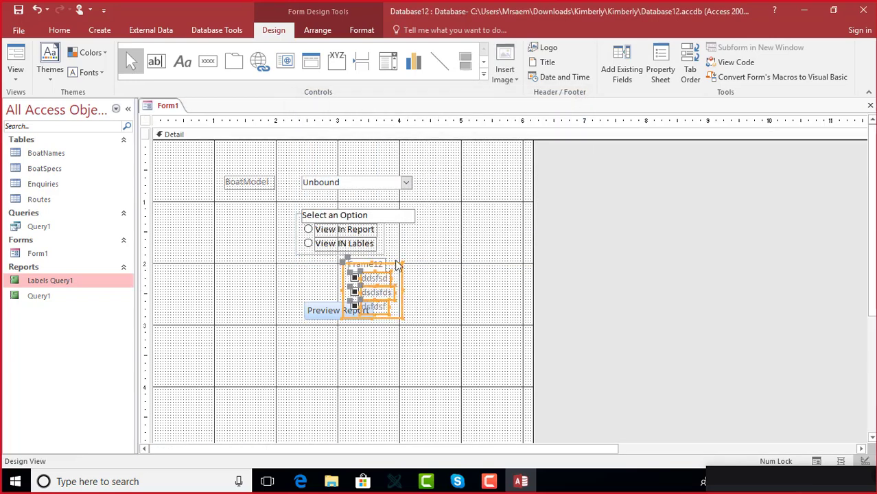
pyautogui.press('Delete')
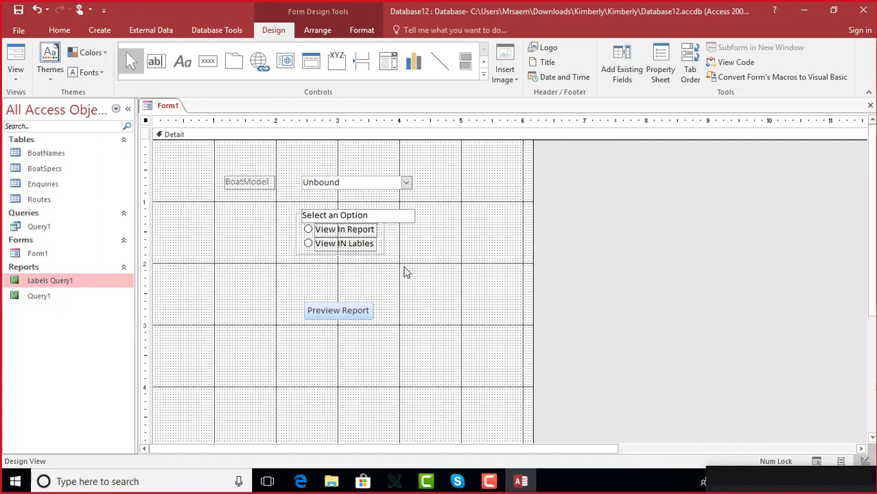
# Open the Property Sheet and inspect the Select an Option group and its label
pyautogui.click(383, 250)
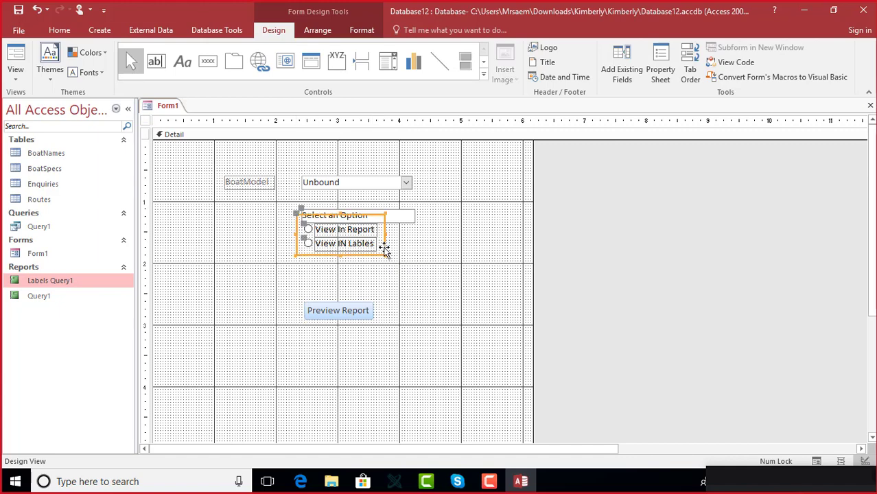
pyautogui.rightClick(261, 244)
pyautogui.click(338, 407)
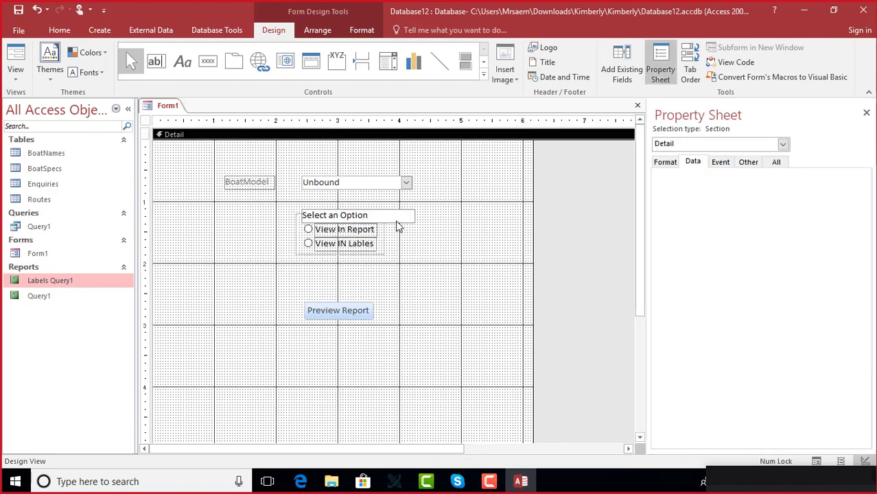
pyautogui.click(411, 217)
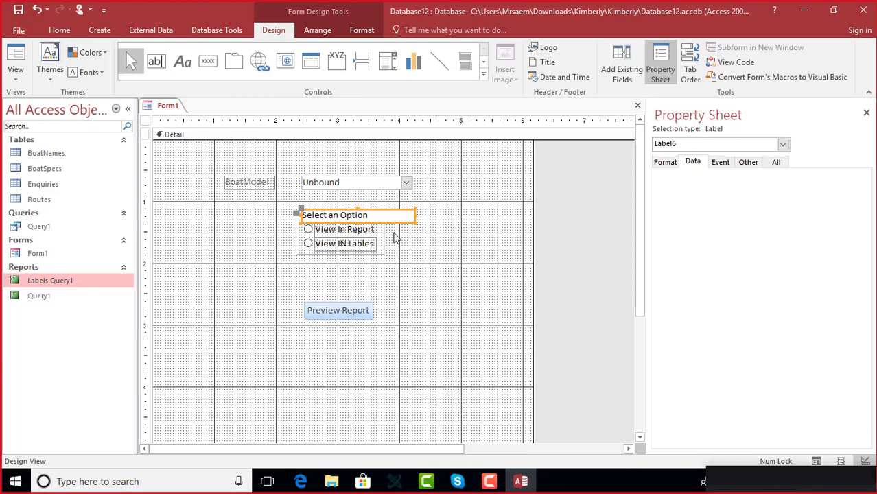
pyautogui.click(385, 244)
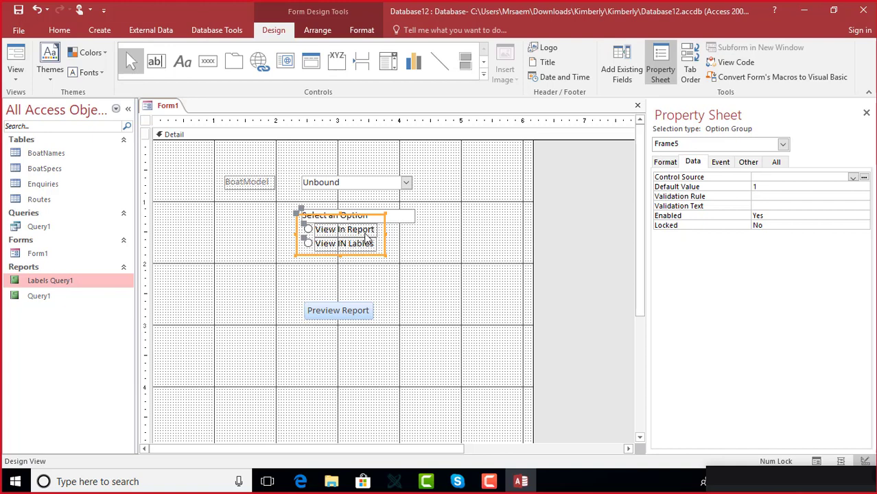
# Delete the Preview Report button from the form
pyautogui.click(397, 298)
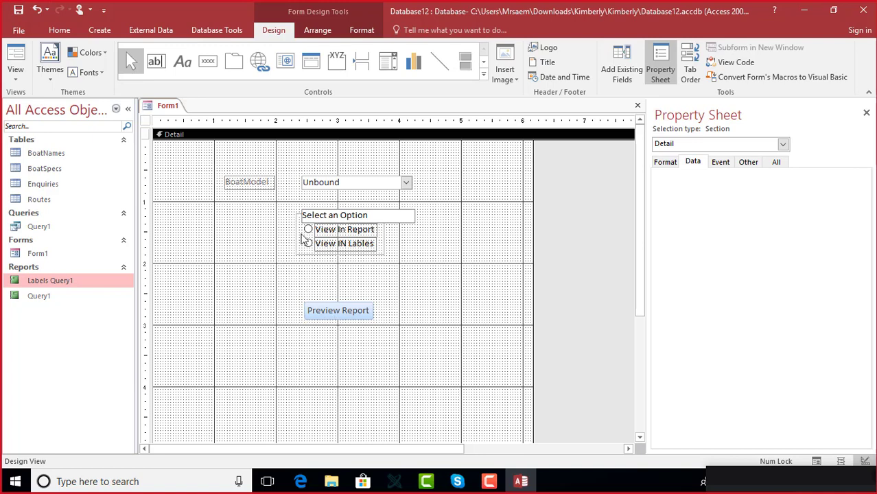
pyautogui.click(331, 314)
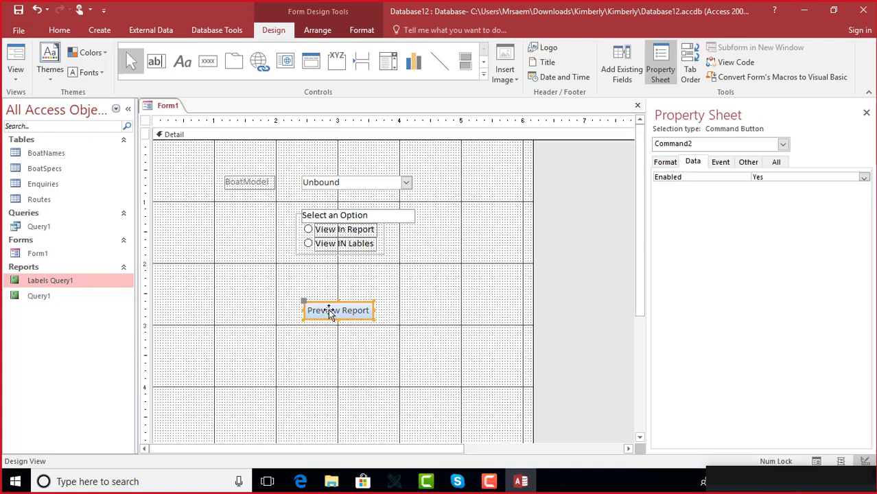
pyautogui.press('Delete')
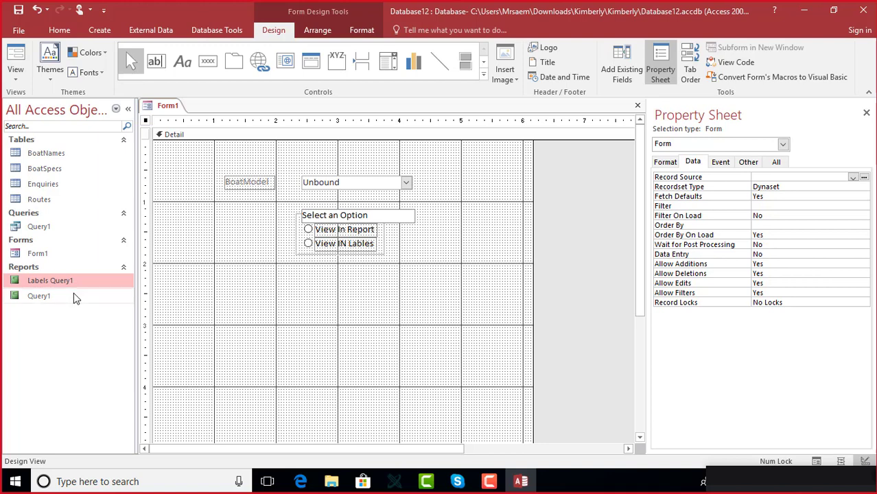
# Start the Label Wizard for the BoatNames table, keeping the default label size and font
pyautogui.doubleClick(53, 153)
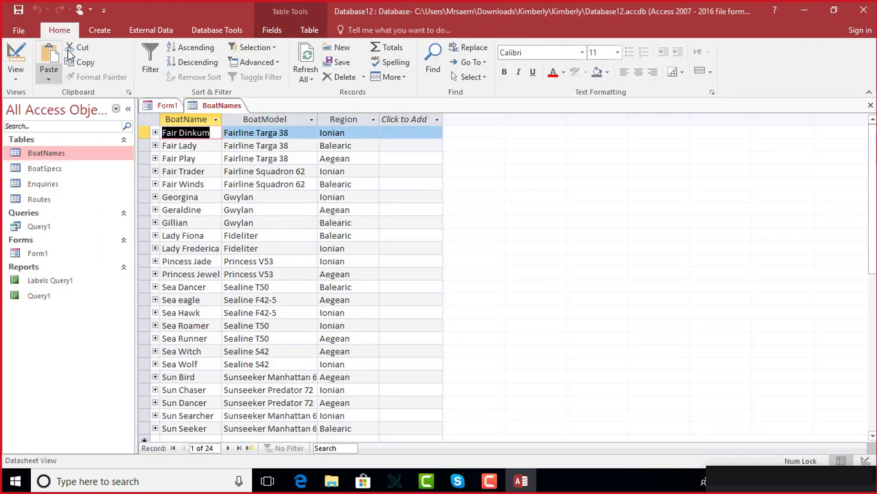
pyautogui.click(100, 29)
pyautogui.click(459, 74)
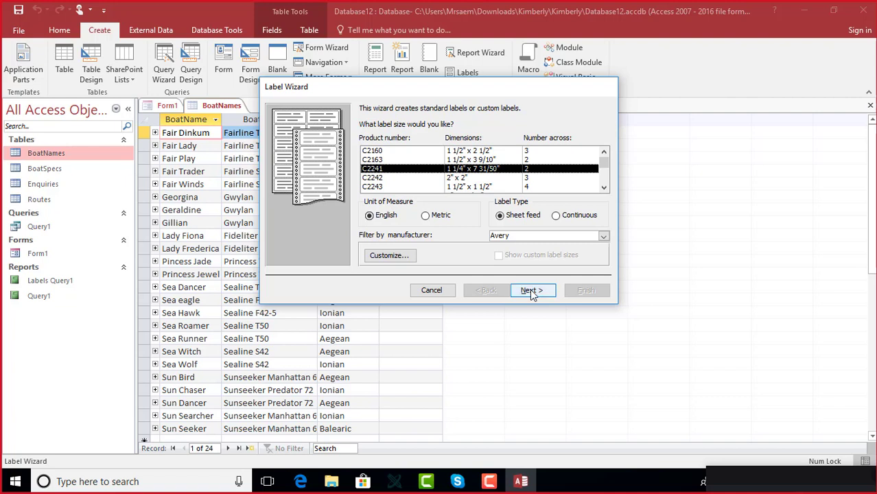
pyautogui.click(533, 289)
pyautogui.click(533, 290)
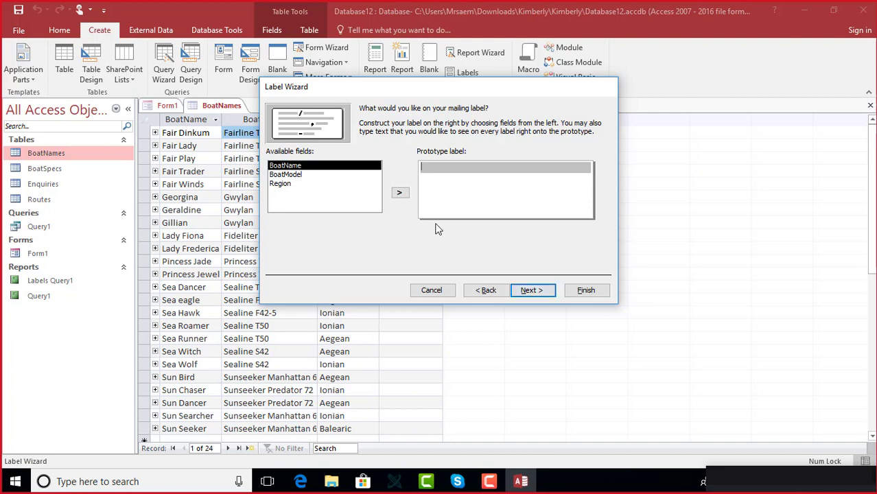
# Put BoatName, BoatModel and Region on the label and finish as Labels BoatNames
pyautogui.click(401, 194)
pyautogui.click(401, 195)
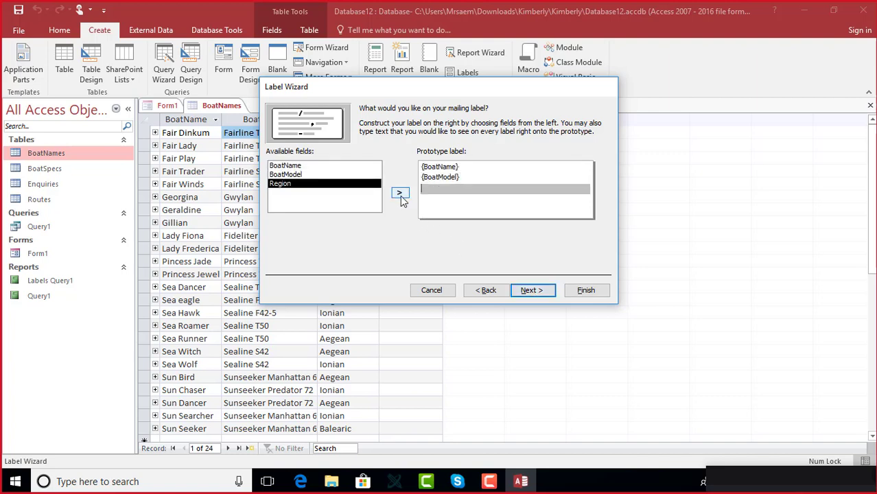
pyautogui.click(400, 195)
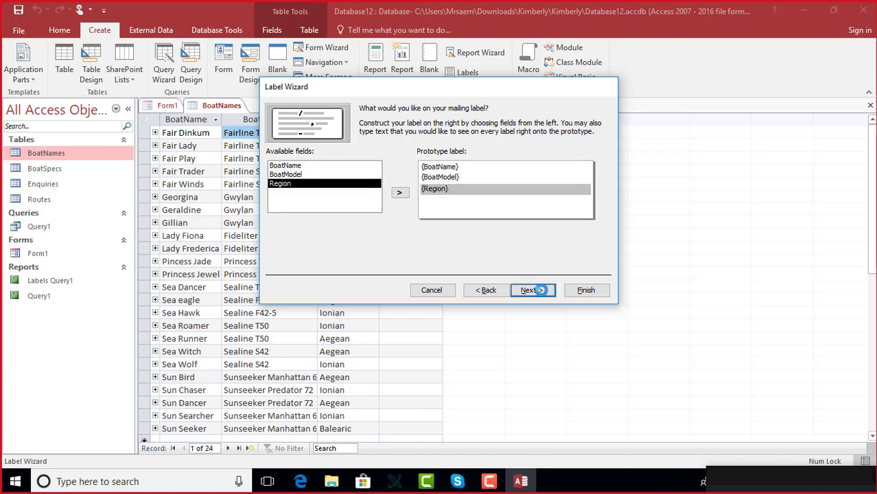
pyautogui.click(530, 289)
pyautogui.click(531, 290)
pyautogui.click(583, 290)
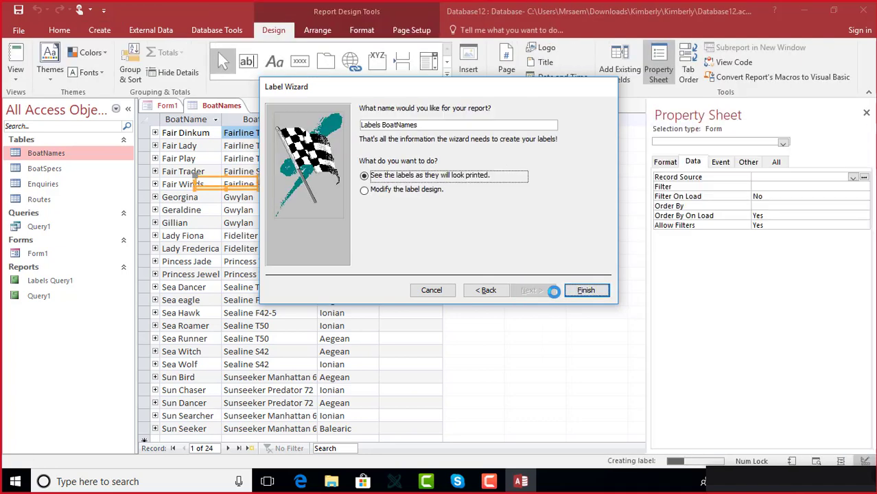
pyautogui.scroll(-1, 410, 366)
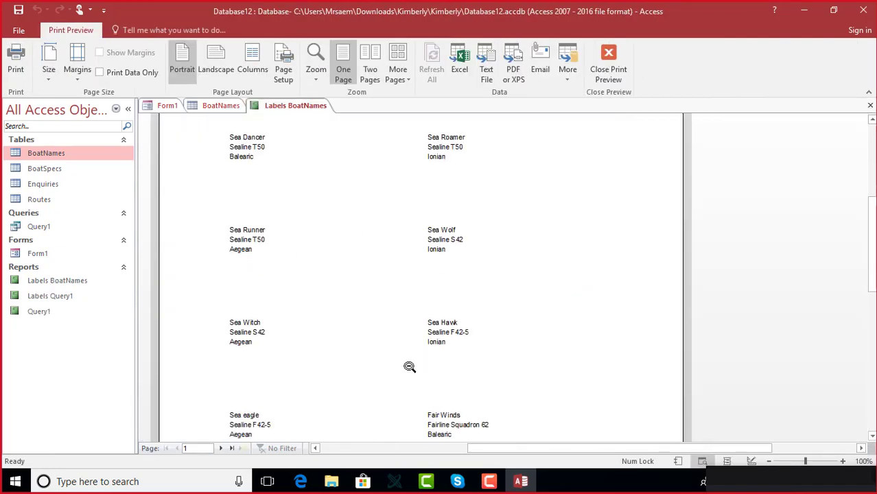
pyautogui.scroll(-1, 298, 316)
pyautogui.scroll(3, 265, 257)
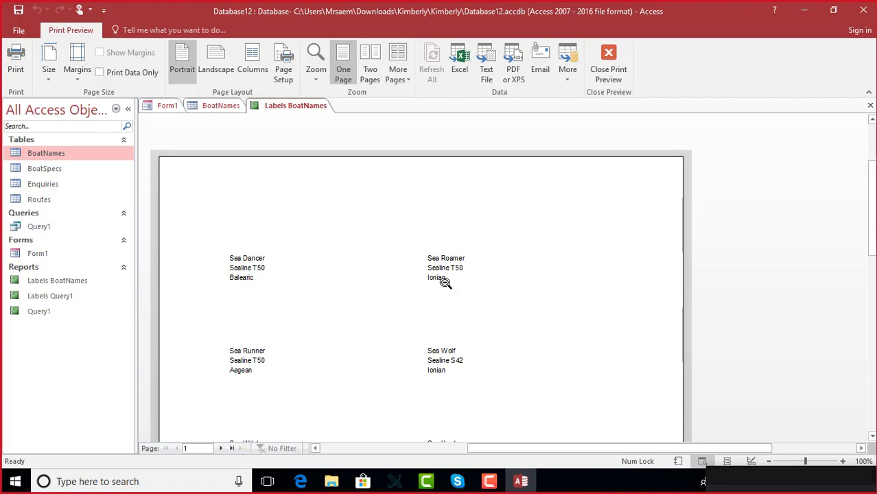
pyautogui.scroll(-2, 255, 287)
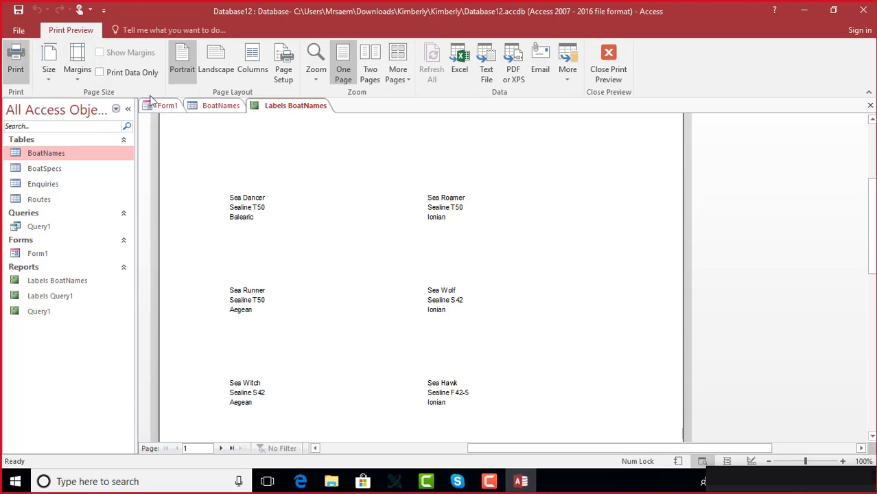
# In Design View, narrow the BoatName, BoatModel and Region text boxes
pyautogui.click(609, 65)
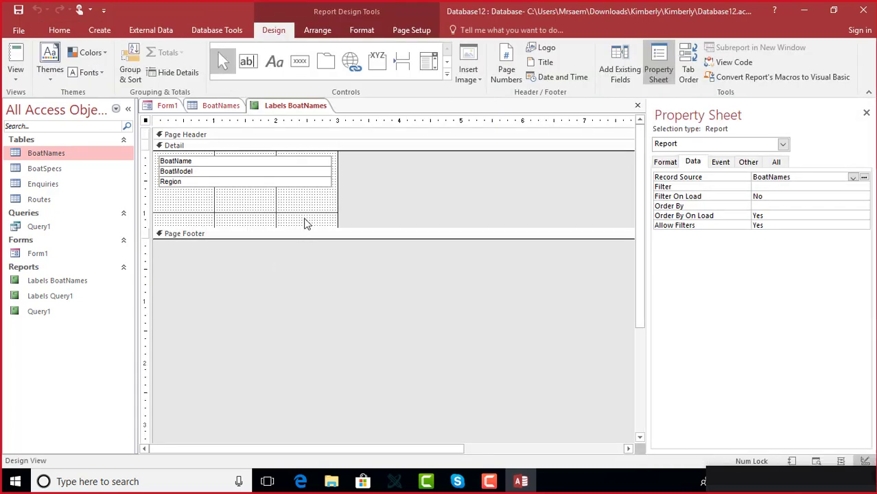
pyautogui.moveTo(302, 209); pyautogui.dragTo(269, 153)
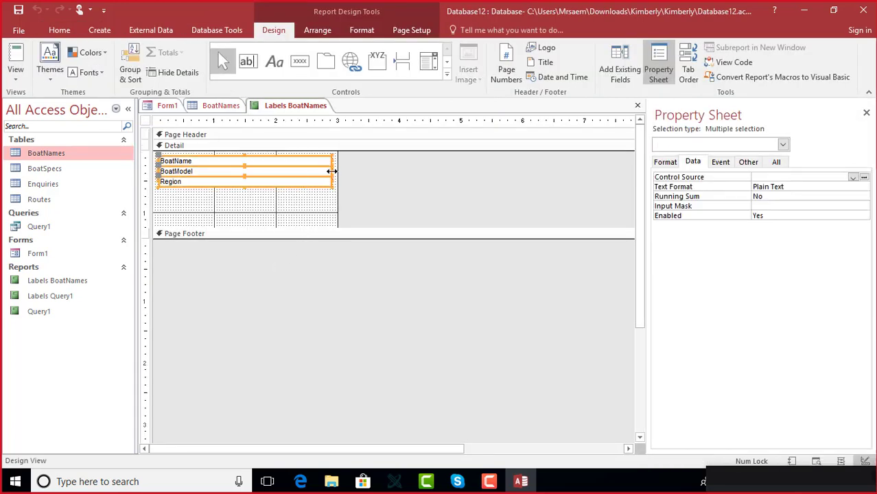
pyautogui.moveTo(332, 172)
pyautogui.mouseDown()
pyautogui.moveTo(280, 172)
pyautogui.moveTo(254, 188)
pyautogui.moveTo(255, 217)
pyautogui.mouseUp()
# Draw a rectangle over the label's detail area
pyautogui.click(447, 74)
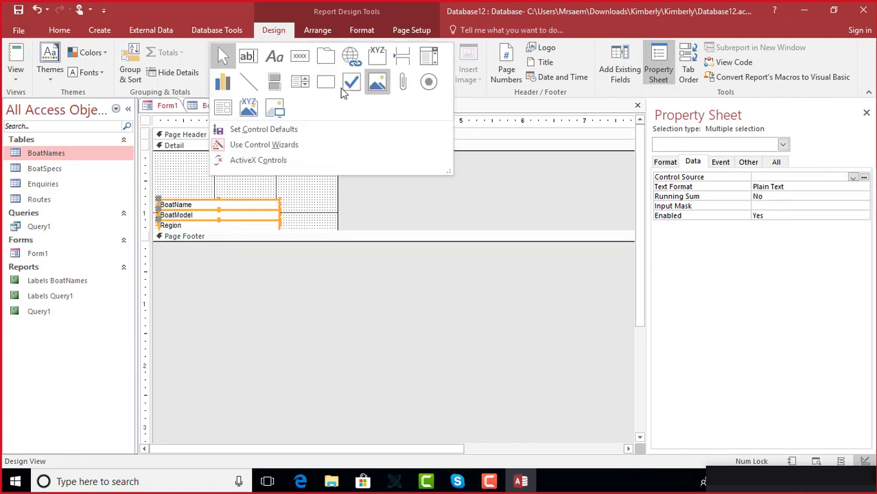
pyautogui.click(326, 82)
pyautogui.moveTo(165, 157)
pyautogui.mouseDown()
pyautogui.moveTo(298, 197)
pyautogui.moveTo(265, 227)
pyautogui.mouseUp()
pyautogui.click(293, 215)
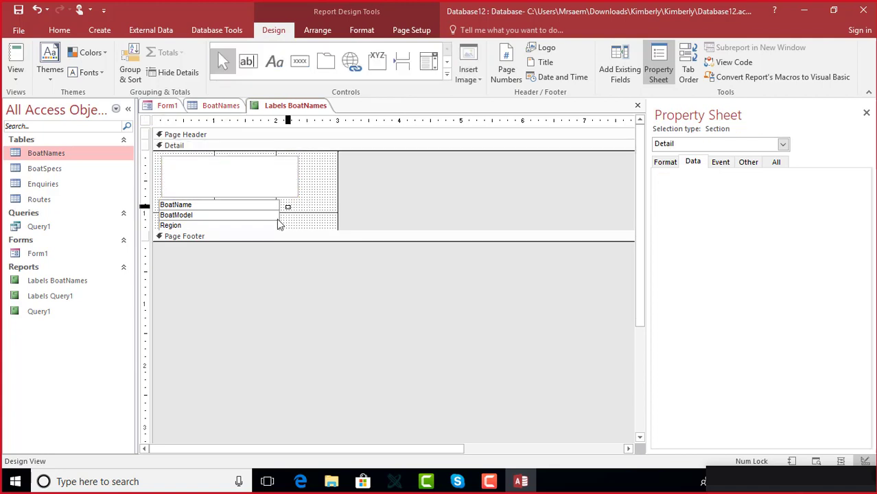
# Cut and paste the three field text boxes so they sit in front, inside the rectangle
pyautogui.rightClick(265, 226)
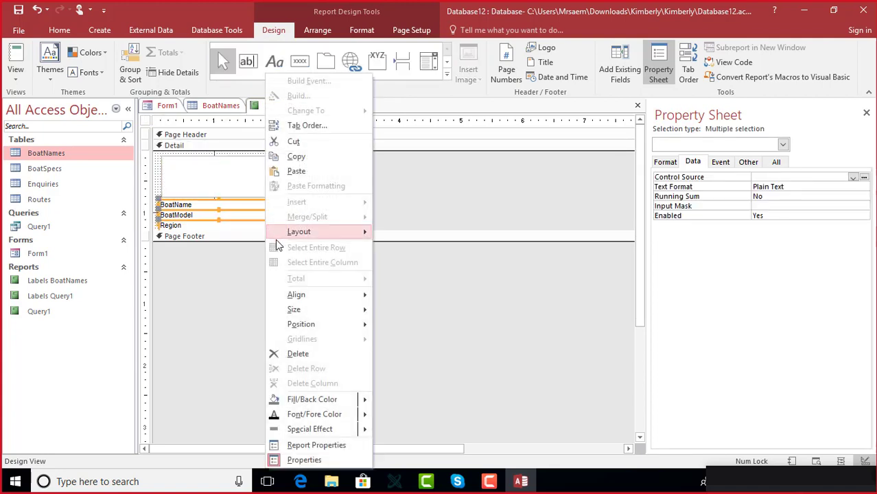
pyautogui.click(295, 141)
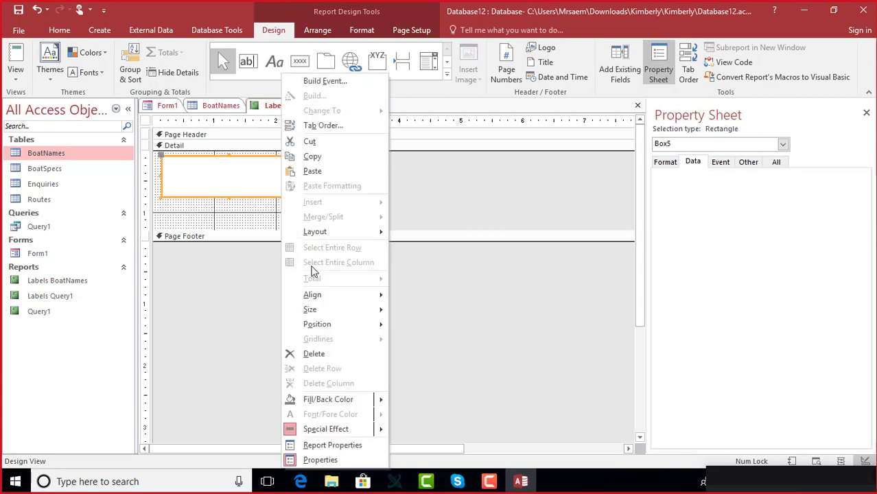
pyautogui.click(312, 171)
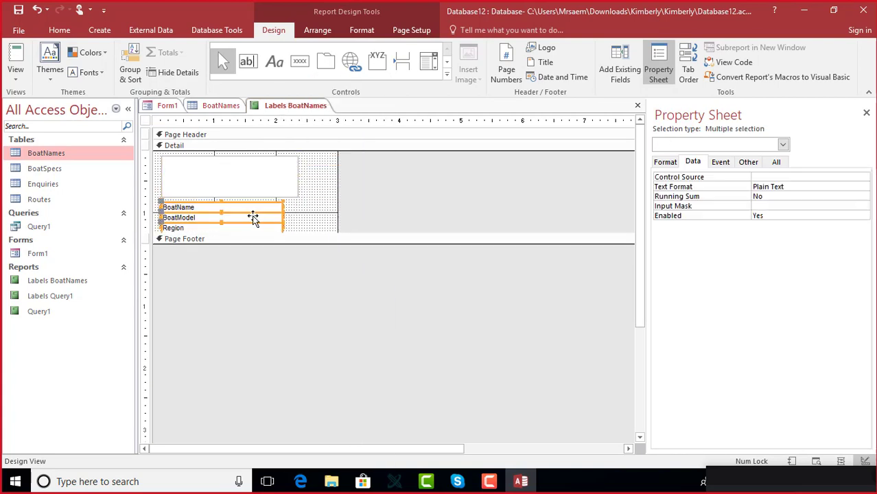
pyautogui.moveTo(254, 219); pyautogui.dragTo(261, 177)
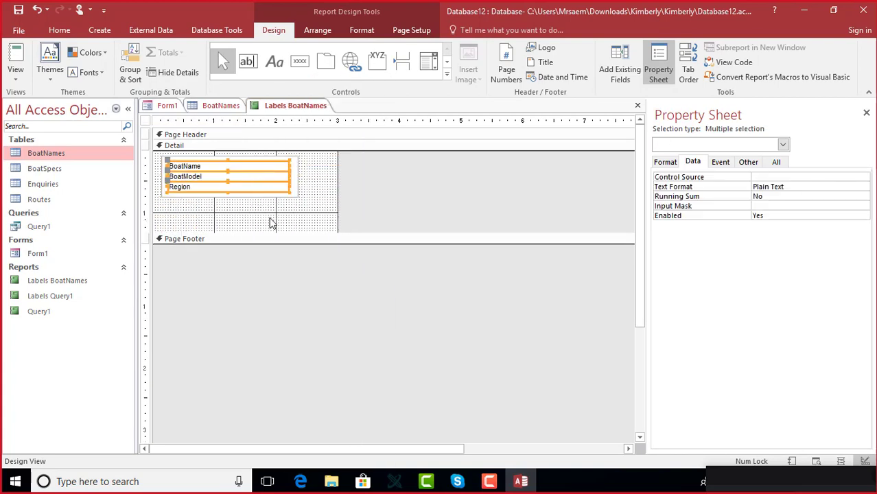
# Raise the Detail section's bottom edge and undo the accidental move of BoatModel and Region
pyautogui.moveTo(270, 234); pyautogui.dragTo(271, 201)
pyautogui.click(313, 191)
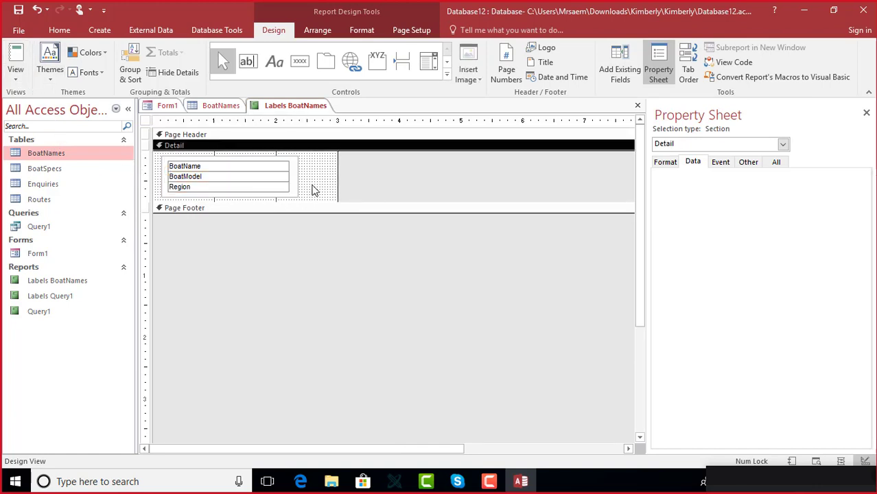
pyautogui.moveTo(325, 174)
pyautogui.mouseDown()
pyautogui.moveTo(287, 185)
pyautogui.moveTo(316, 186)
pyautogui.mouseUp()
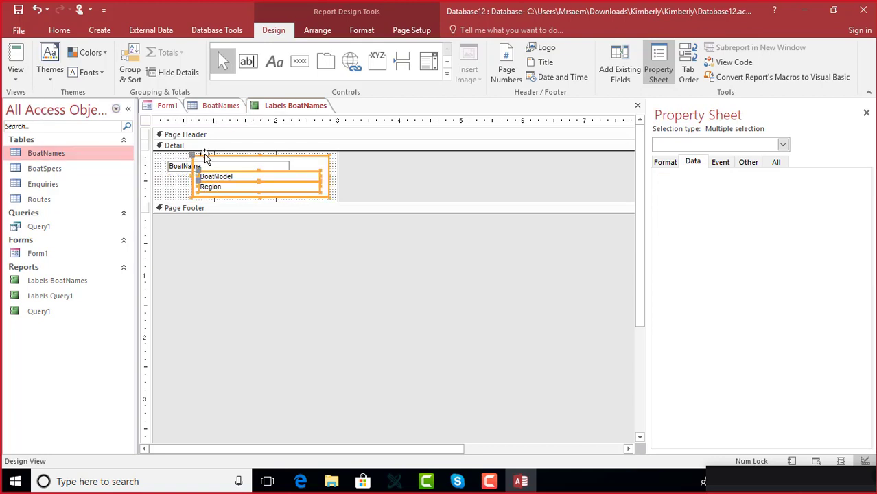
pyautogui.hotkey('ctrl', 'z')
pyautogui.moveTo(310, 162); pyautogui.dragTo(241, 195)
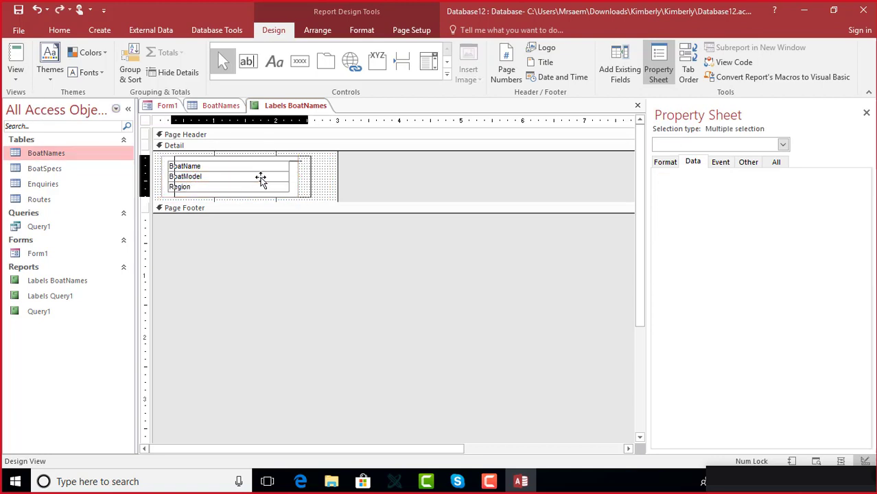
pyautogui.hotkey('ctrl', 'z')
# Show Labels BoatNames in Print Preview and scroll through the boxed boat labels
pyautogui.click(12, 80)
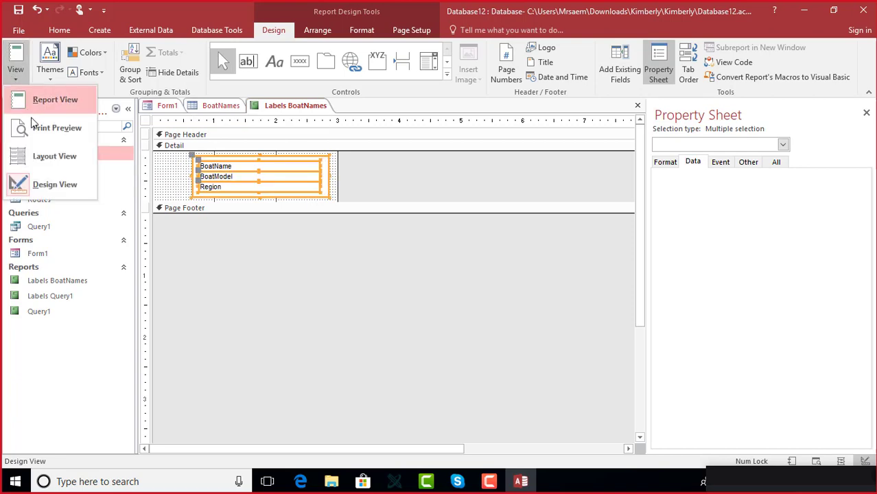
pyautogui.click(48, 126)
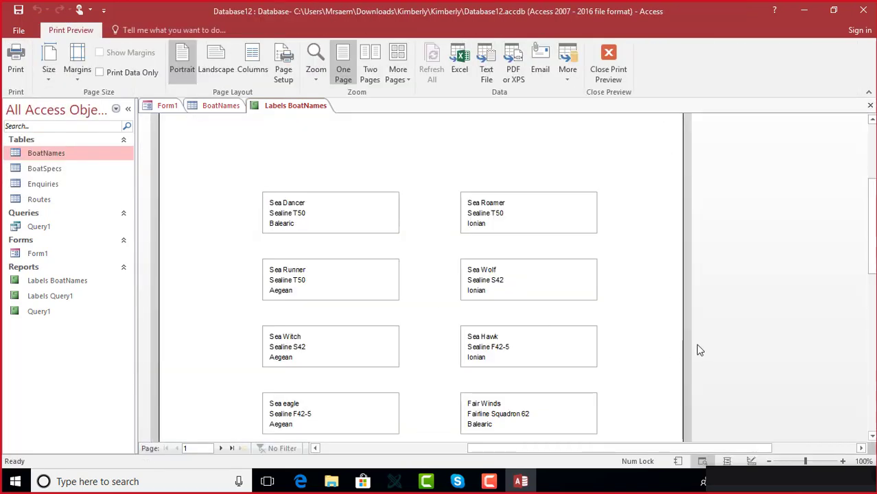
pyautogui.scroll(-2, 695, 344)
pyautogui.scroll(-1, 693, 344)
pyautogui.scroll(2, 692, 350)
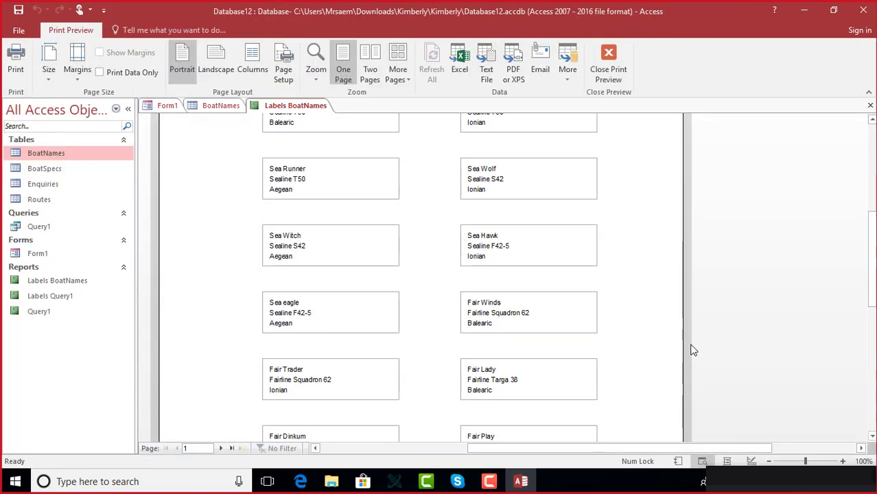
pyautogui.scroll(1, 689, 348)
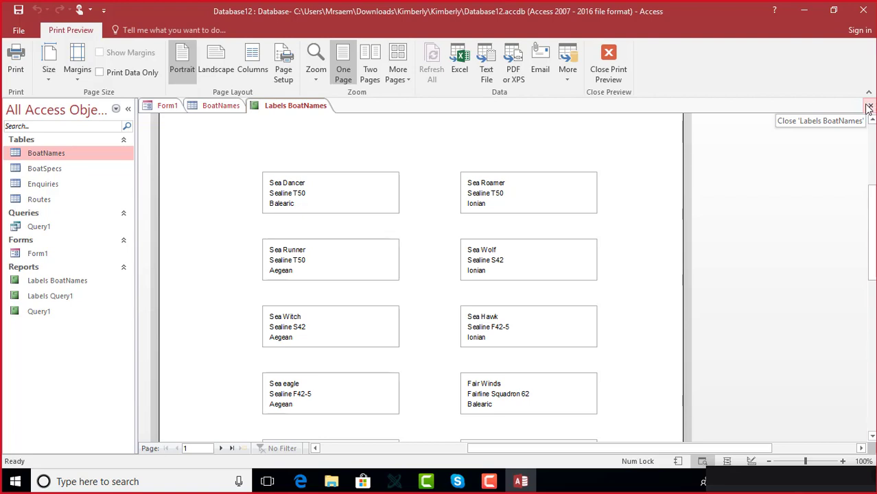
# Close Labels BoatNames without saving, close the BoatNames table, and go to the Create ribbon
pyautogui.click(869, 108)
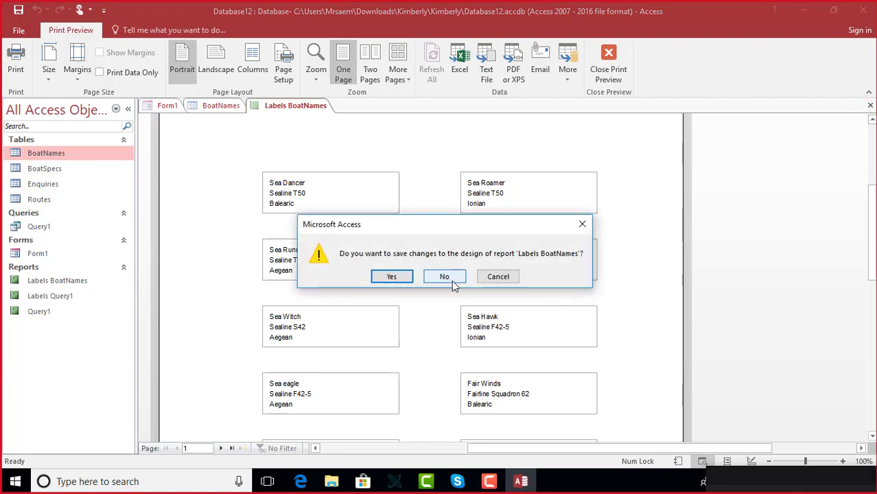
pyautogui.click(452, 279)
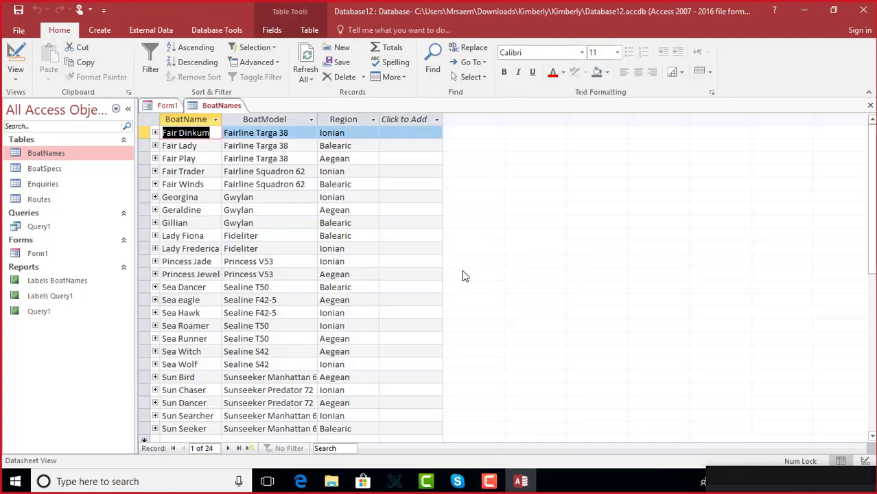
pyautogui.click(870, 105)
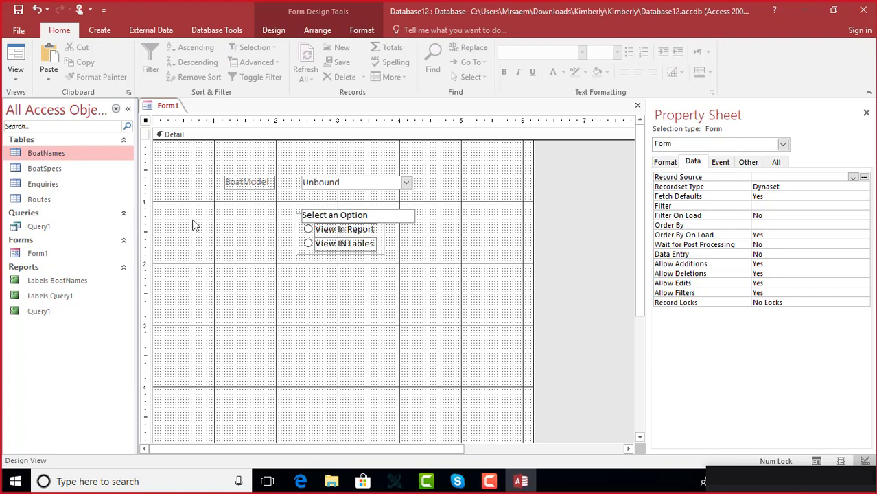
pyautogui.click(101, 31)
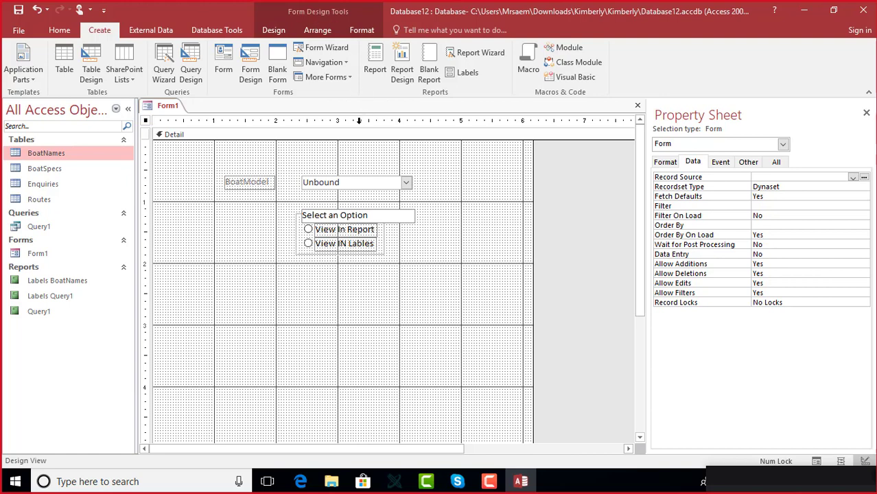
# Create a new macro and add an If block to it
pyautogui.click(530, 73)
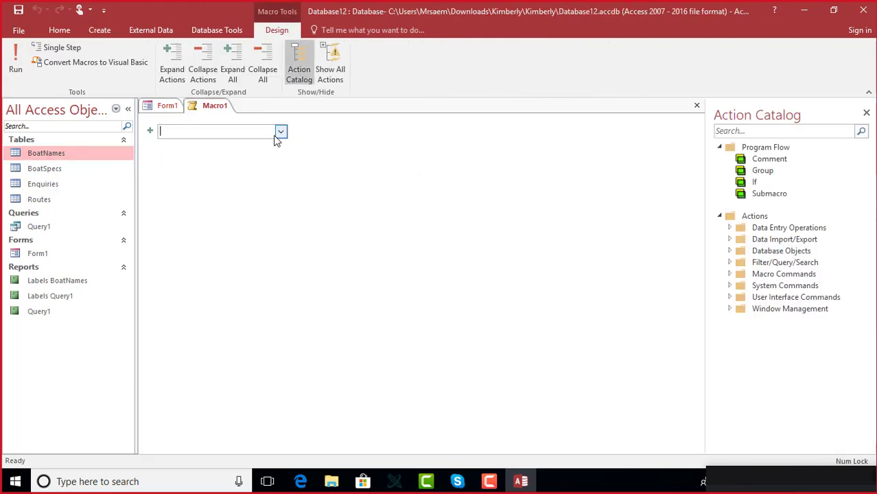
pyautogui.click(280, 132)
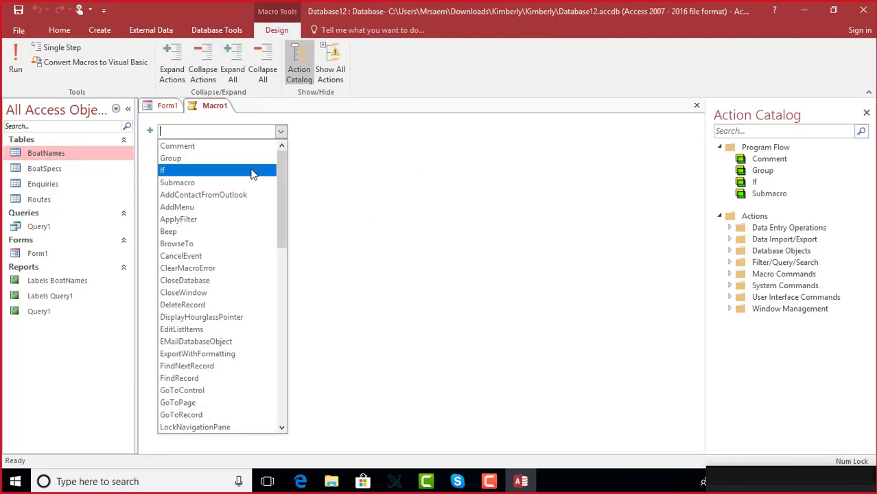
pyautogui.moveTo(281, 172); pyautogui.dragTo(283, 163)
pyautogui.click(249, 171)
# Enter the If condition [Forms]![Form1]![Frame5].value="1" using IntelliSense
pyautogui.write('F')
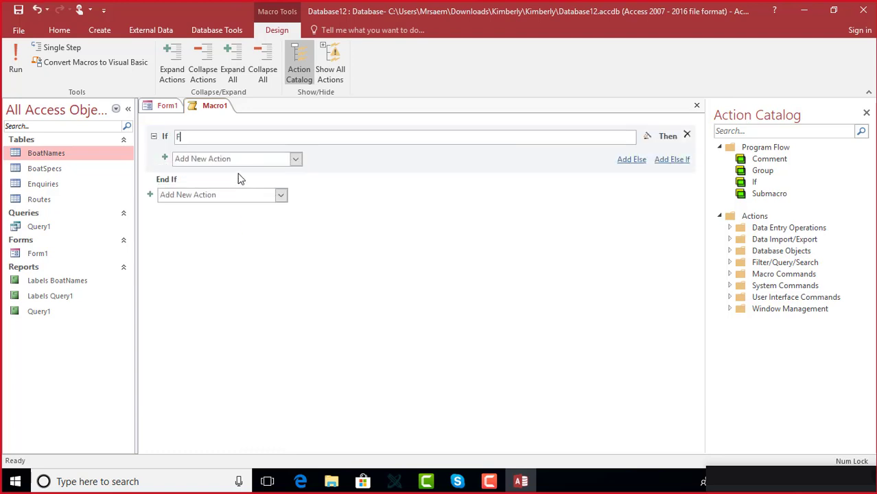
pyautogui.doubleClick(211, 242)
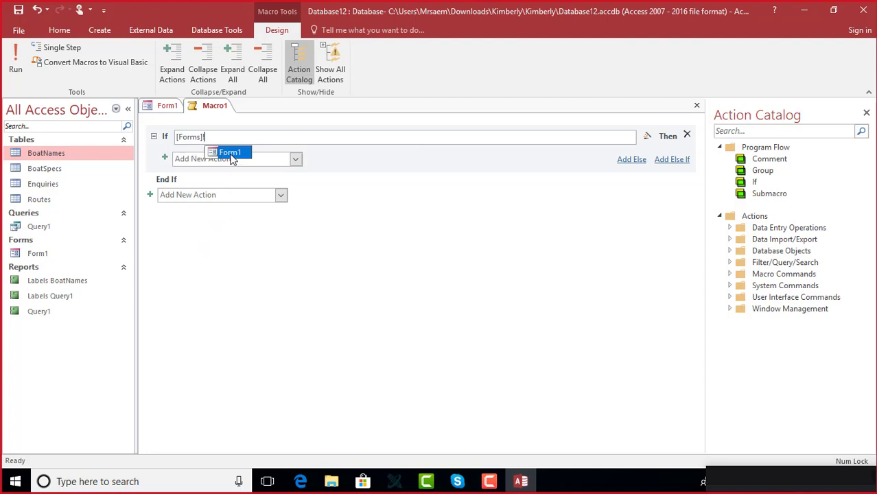
pyautogui.doubleClick(232, 159)
pyautogui.write('!')
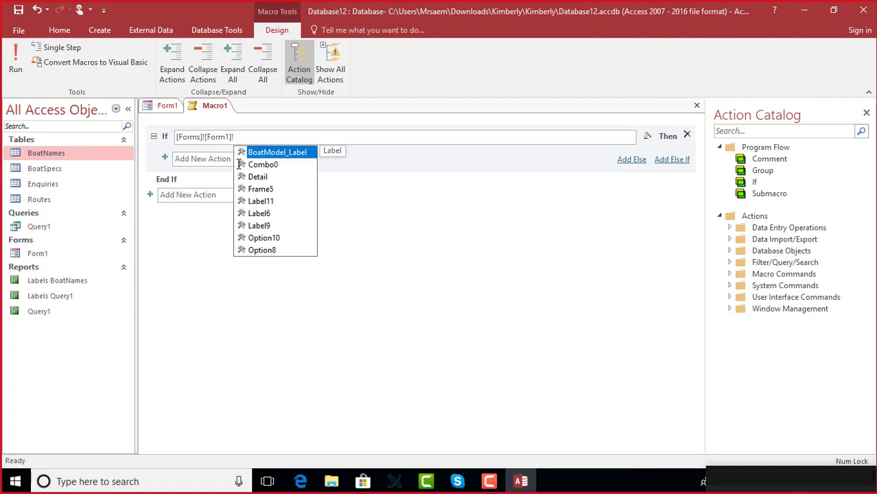
pyautogui.doubleClick(271, 190)
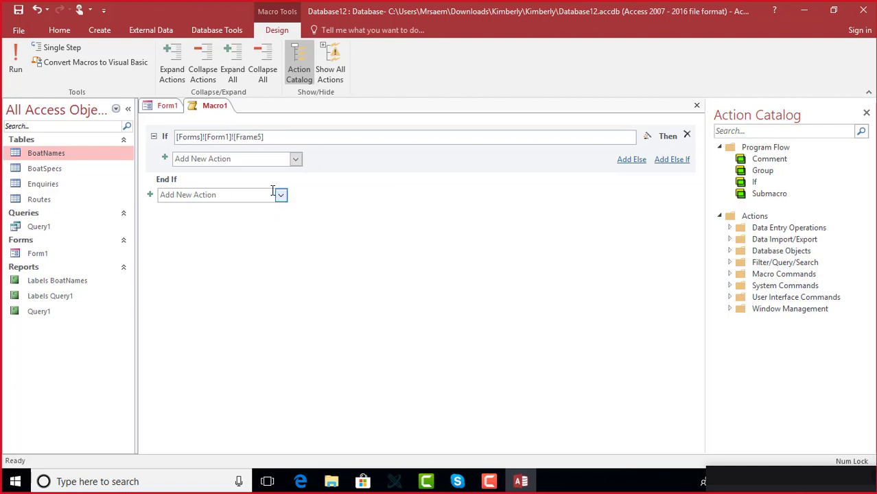
pyautogui.write('.value')
pyautogui.write('="1"')
# Add an OpenReport action under If that opens Labels Query1 in Print Preview
pyautogui.click(295, 159)
pyautogui.moveTo(292, 207); pyautogui.dragTo(300, 289)
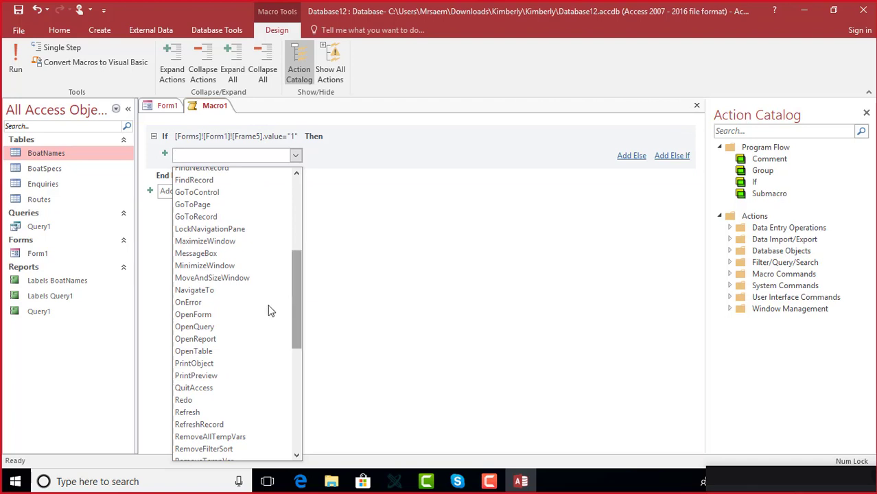
pyautogui.click(213, 337)
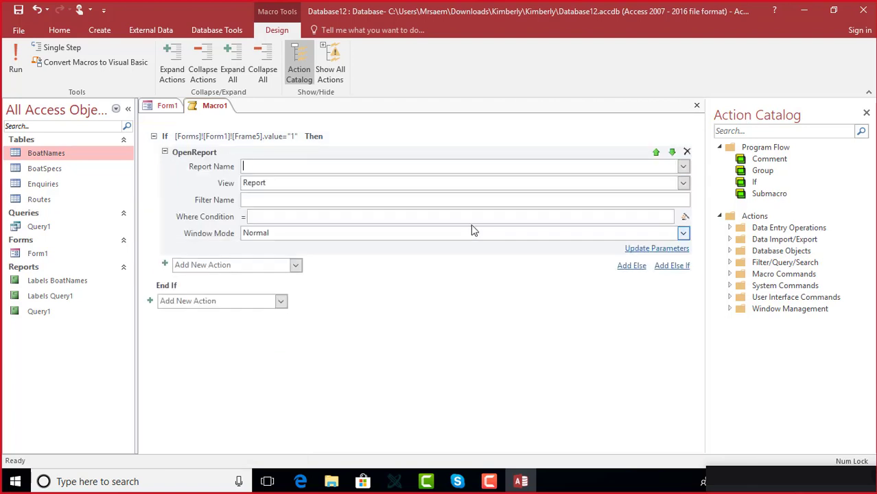
pyautogui.click(683, 168)
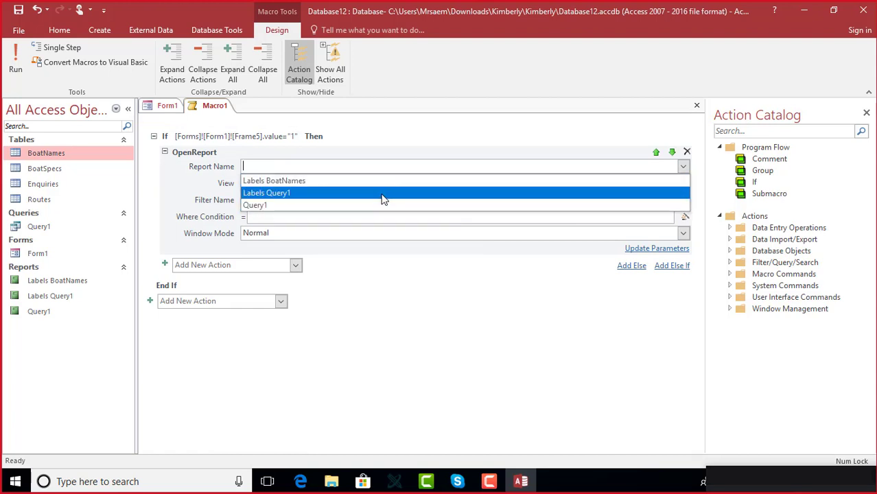
pyautogui.click(383, 198)
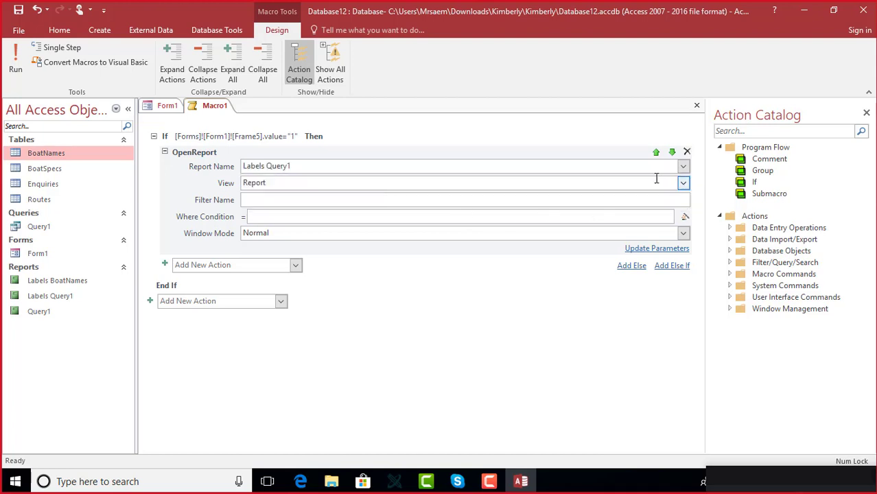
pyautogui.click(683, 183)
pyautogui.click(607, 226)
pyautogui.click(445, 287)
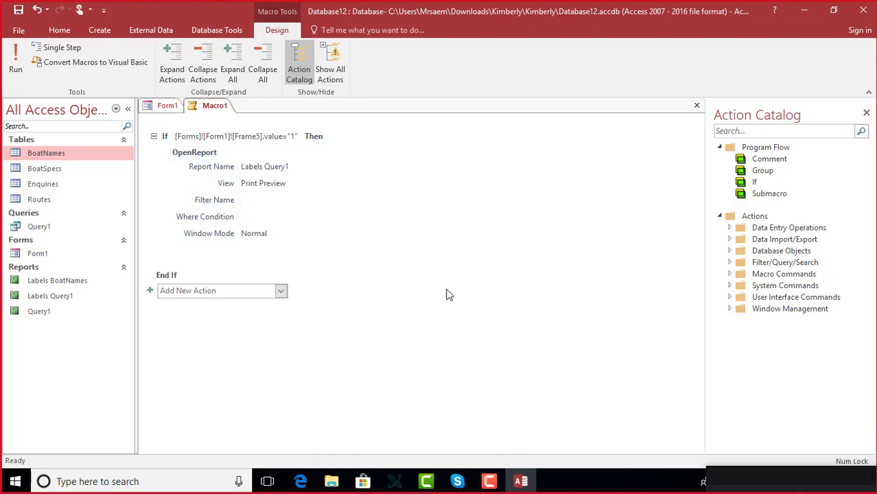
pyautogui.click(340, 237)
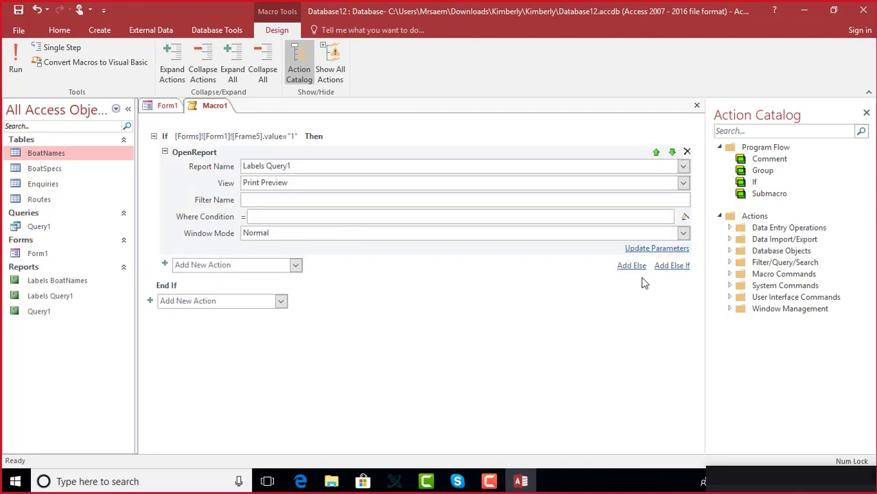
# Add an Else If branch with condition [Forms]![Form1]![Frame5].value="2"
pyautogui.click(661, 267)
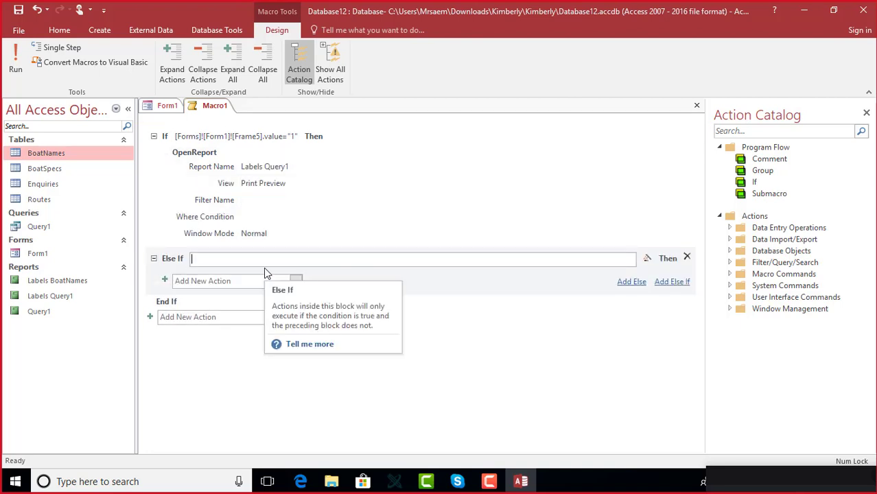
pyautogui.write('Fo')
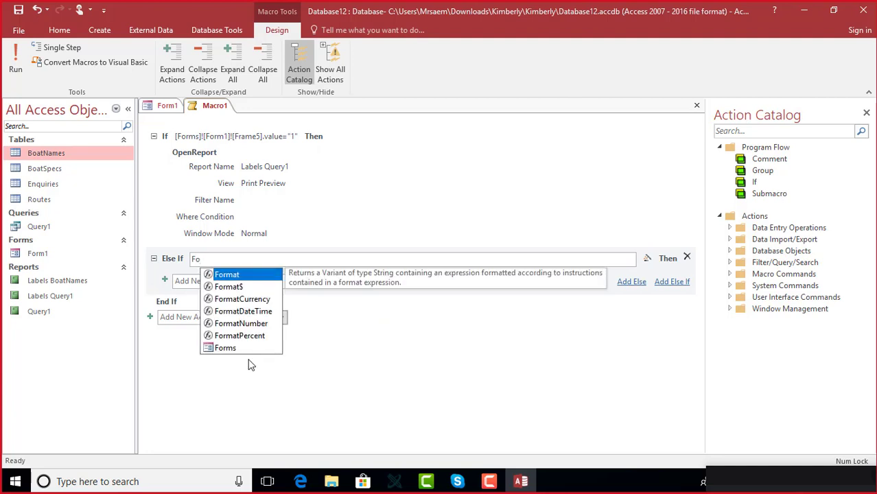
pyautogui.doubleClick(264, 347)
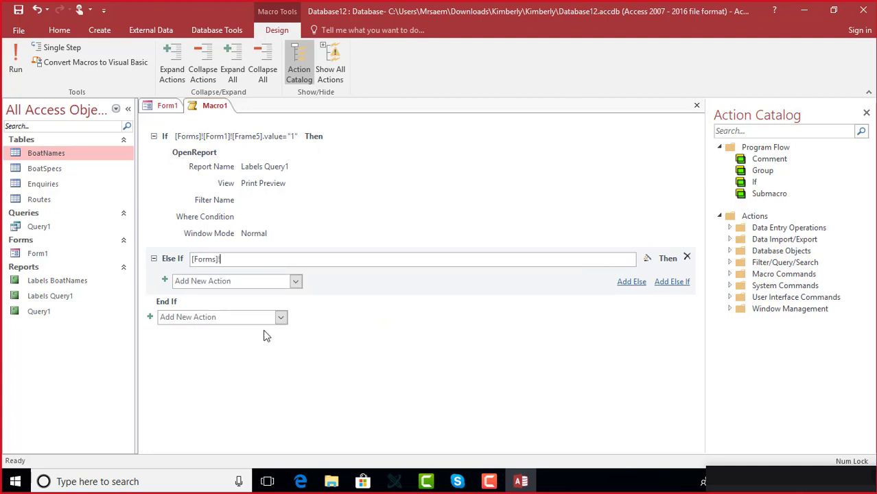
pyautogui.doubleClick(242, 275)
pyautogui.write('!')
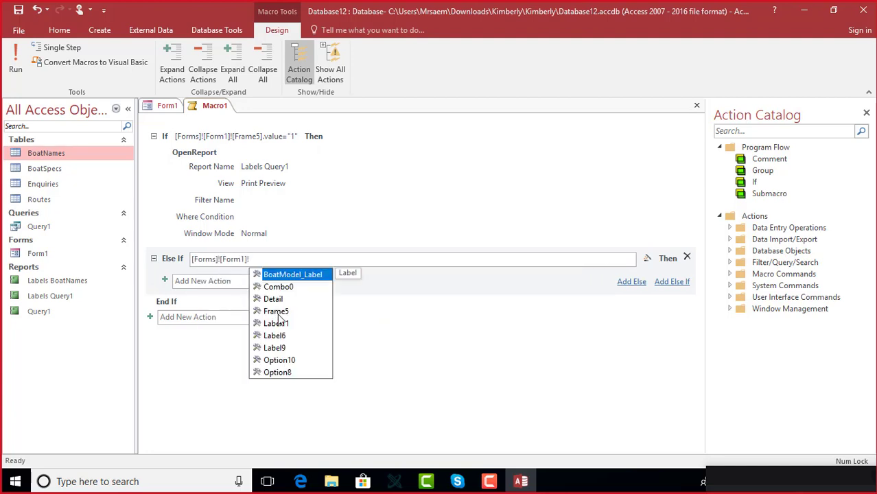
pyautogui.doubleClick(287, 313)
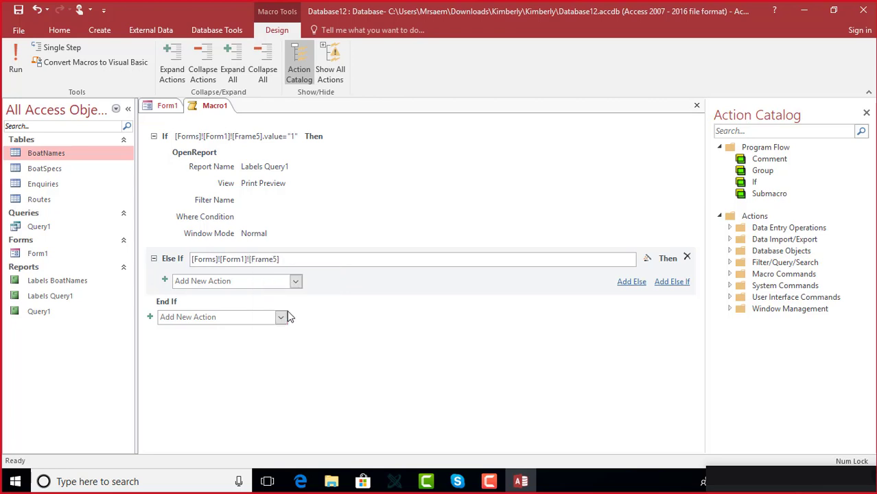
pyautogui.write('.value=')
pyautogui.write('"2"')
# Add an OpenReport action to the Else If branch opening Query1 in Print Preview
pyautogui.click(295, 281)
pyautogui.moveTo(300, 103); pyautogui.dragTo(300, 182)
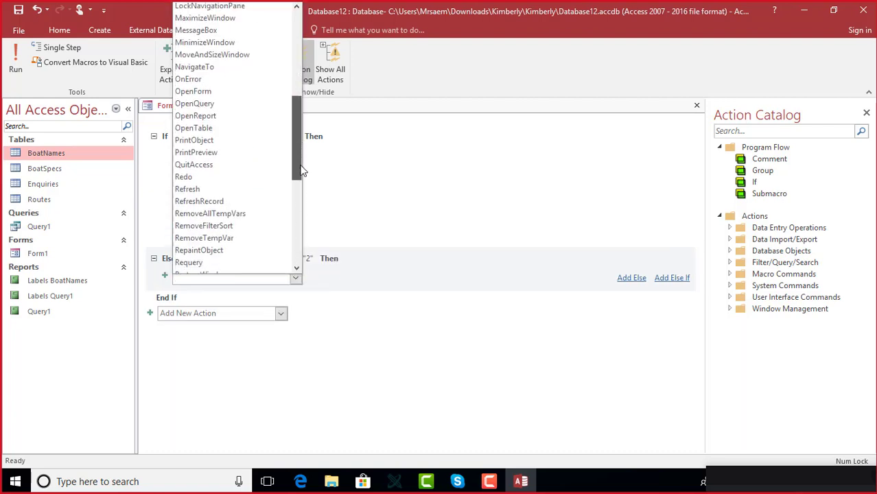
pyautogui.click(227, 110)
pyautogui.click(683, 288)
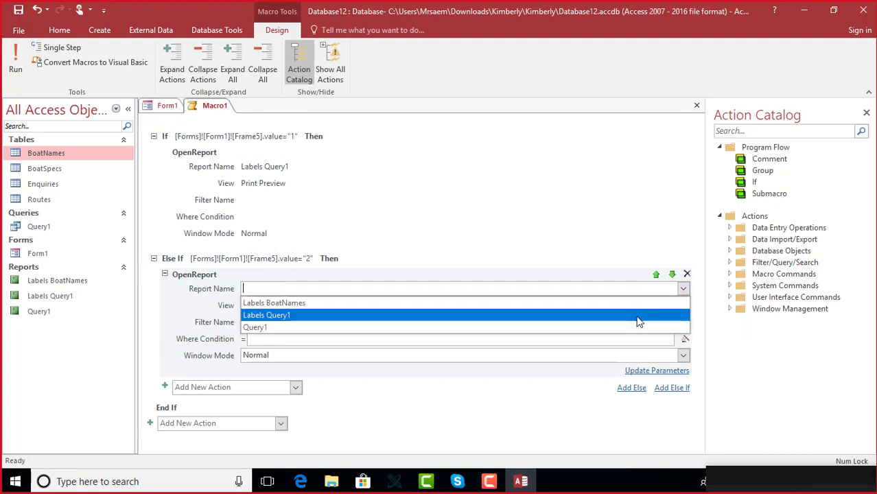
pyautogui.click(639, 327)
pyautogui.click(683, 305)
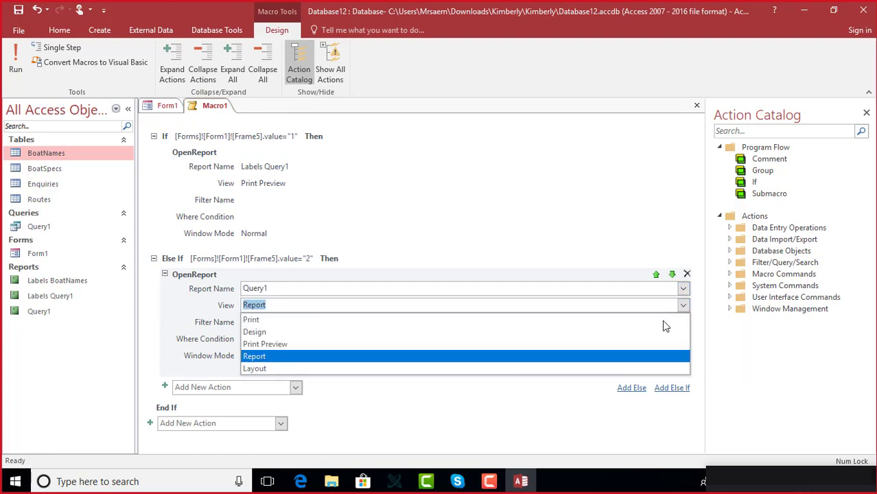
pyautogui.click(652, 344)
pyautogui.click(517, 421)
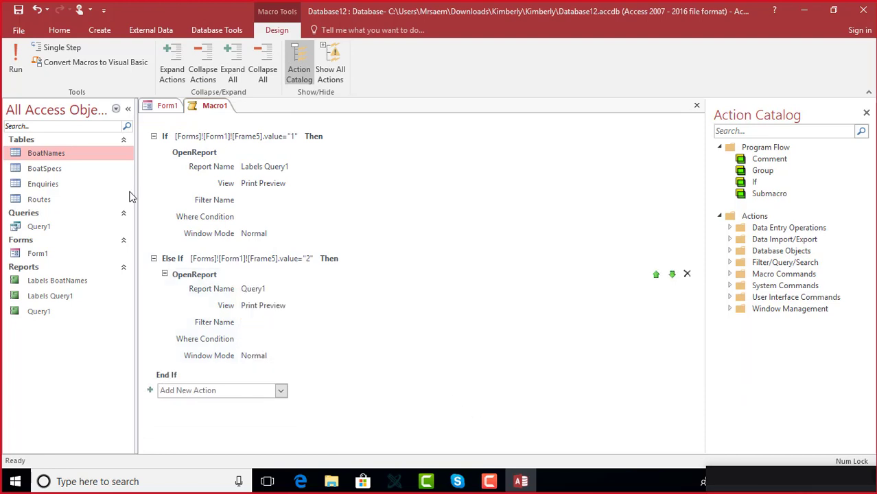
# Save the macro under the default name Macro1 and close it, returning to Form1
pyautogui.click(18, 10)
pyautogui.click(433, 196)
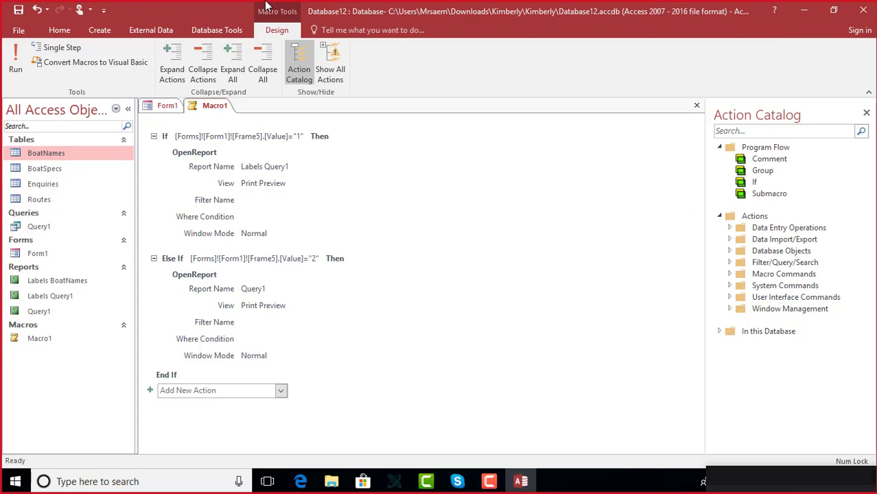
pyautogui.click(697, 108)
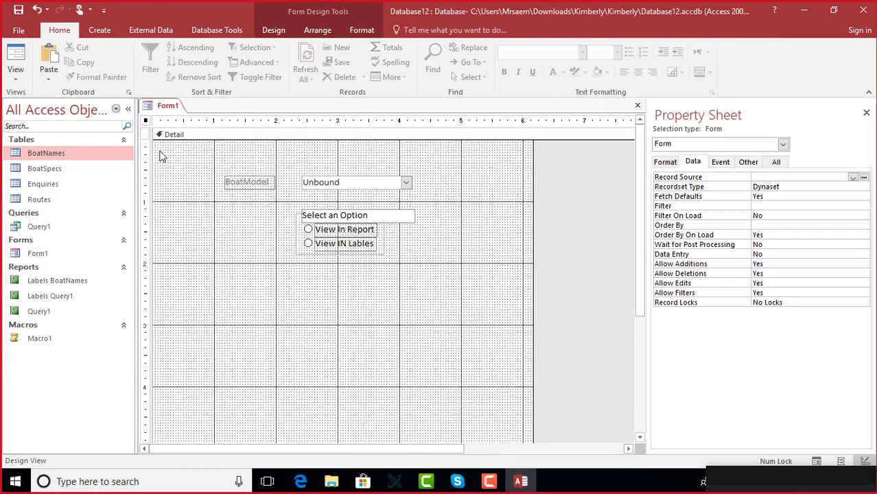
# Draw a new command button on Form1 below the option group
pyautogui.click(273, 30)
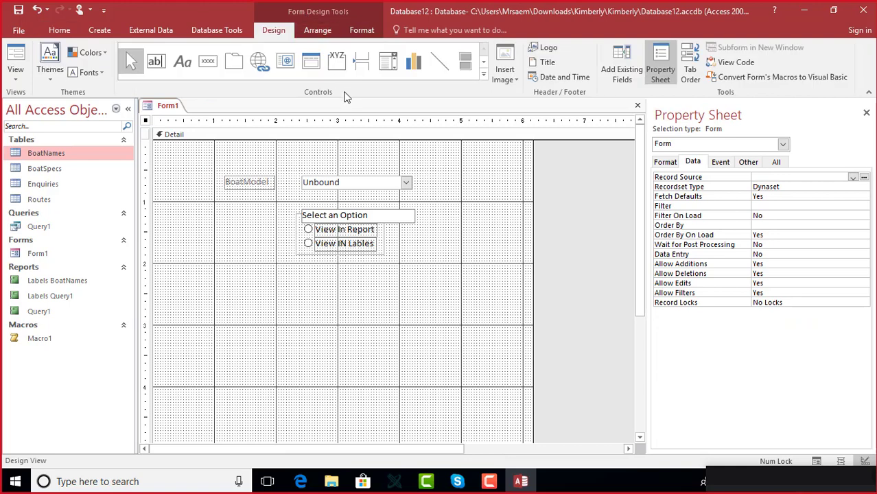
pyautogui.click(483, 74)
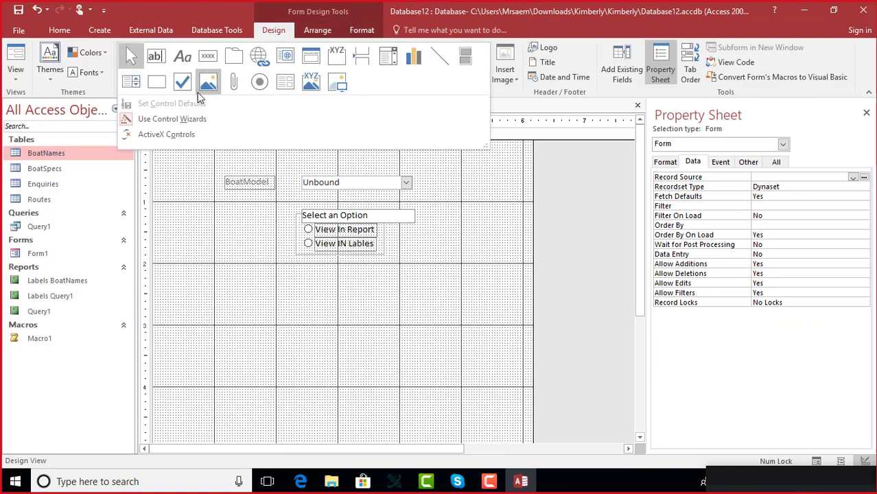
pyautogui.click(208, 56)
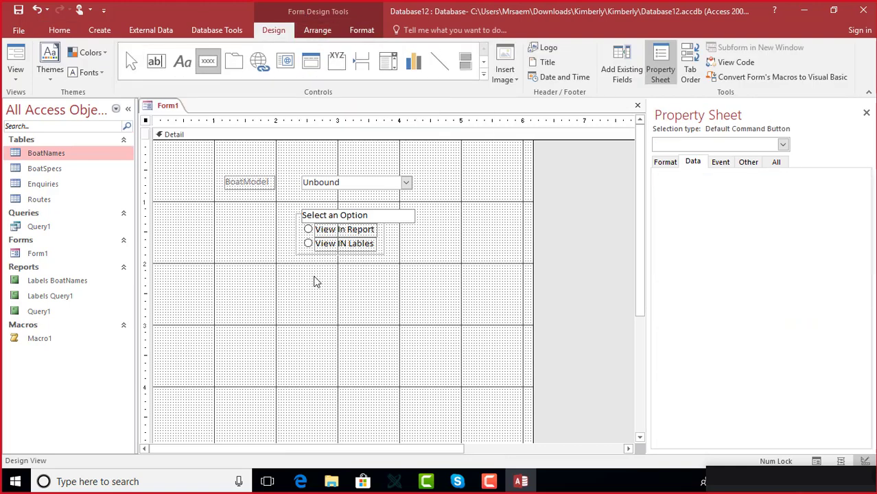
pyautogui.moveTo(297, 275); pyautogui.dragTo(380, 302)
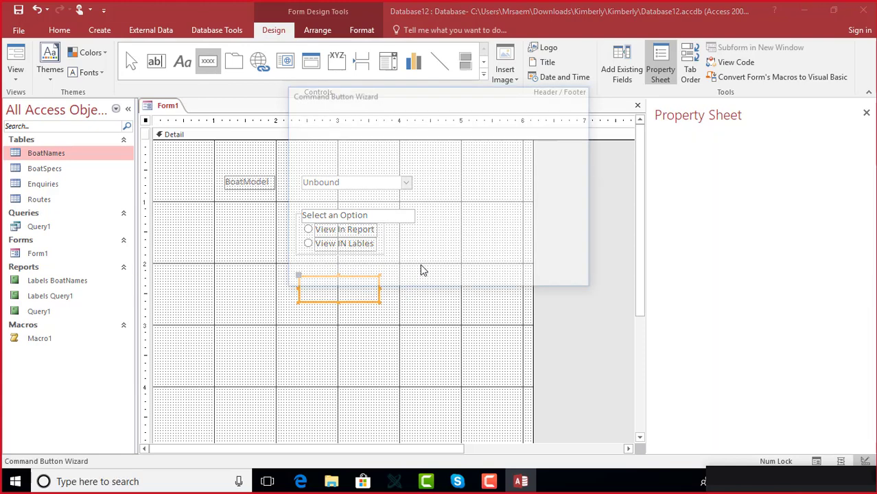
# Make the button run Macro1 with the text caption 'Print', then reposition it
pyautogui.click(414, 224)
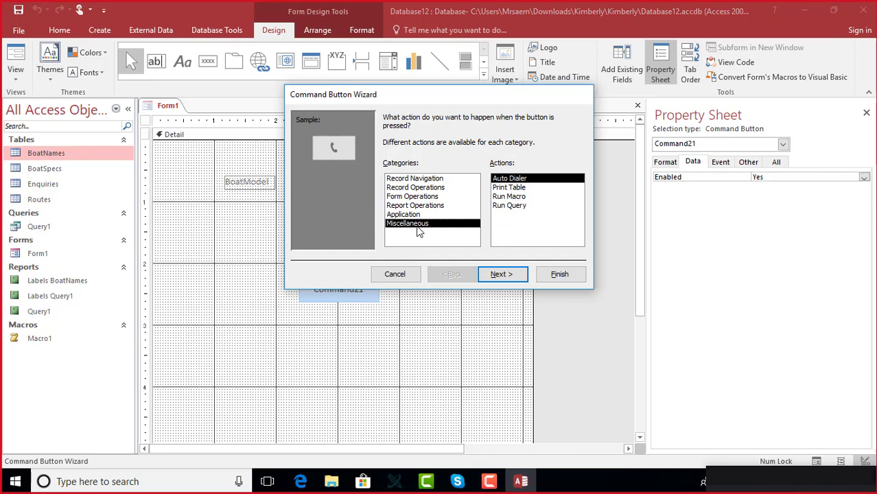
pyautogui.click(523, 197)
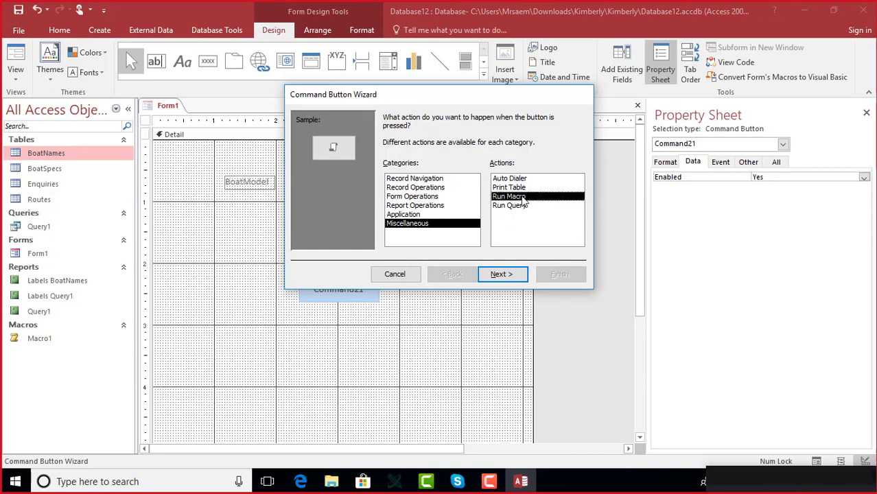
pyautogui.click(512, 274)
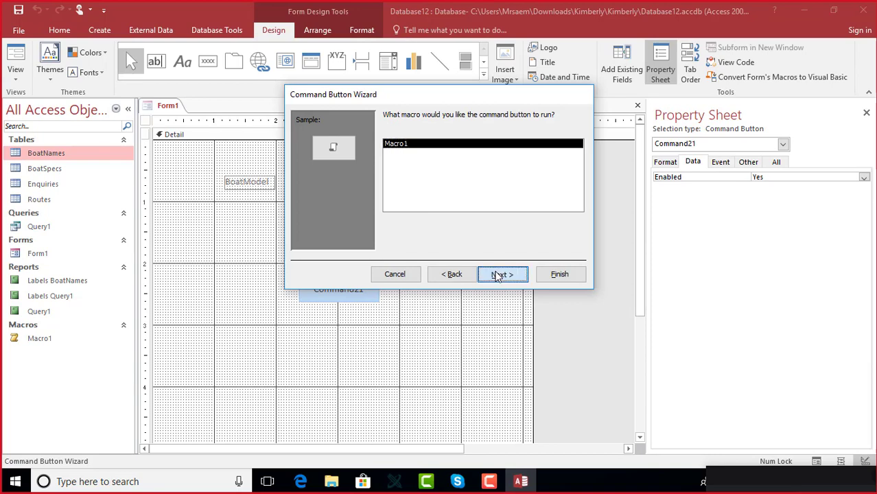
pyautogui.click(500, 274)
pyautogui.click(400, 170)
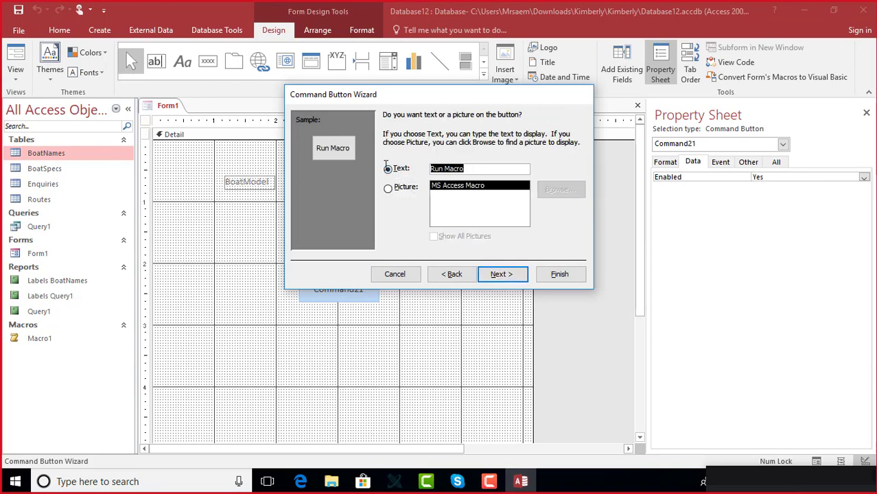
pyautogui.write('Print')
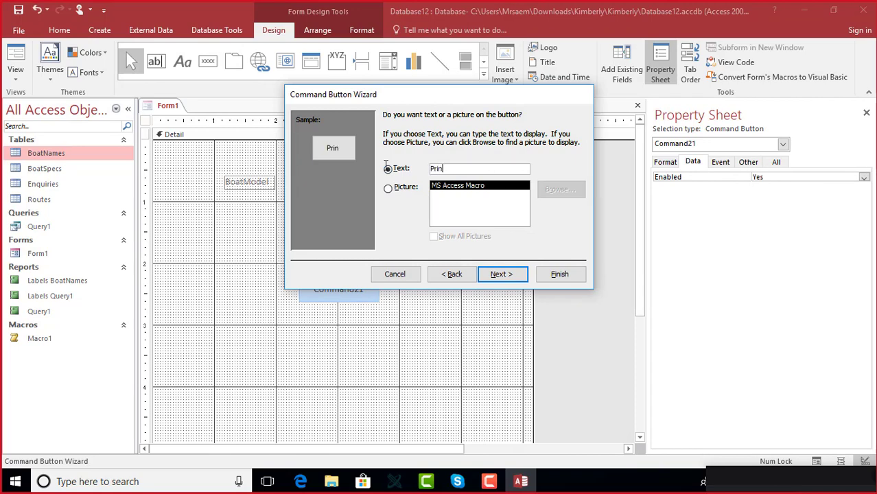
pyautogui.click(485, 274)
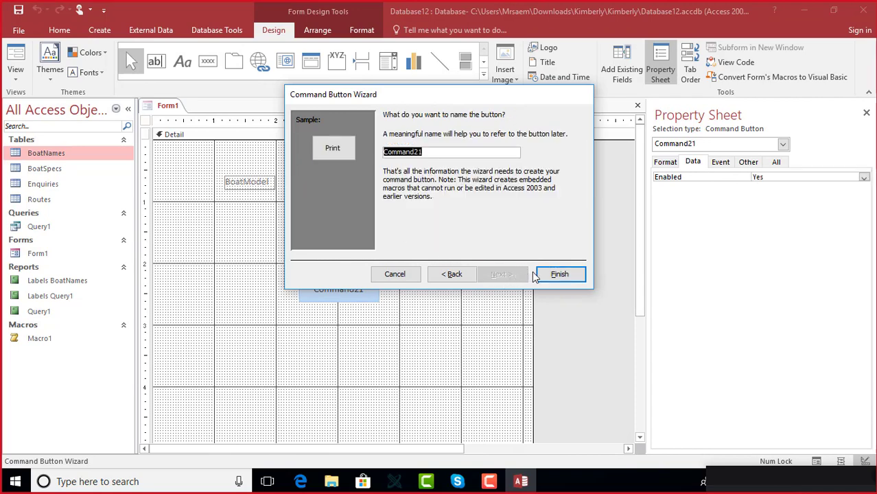
pyautogui.click(539, 273)
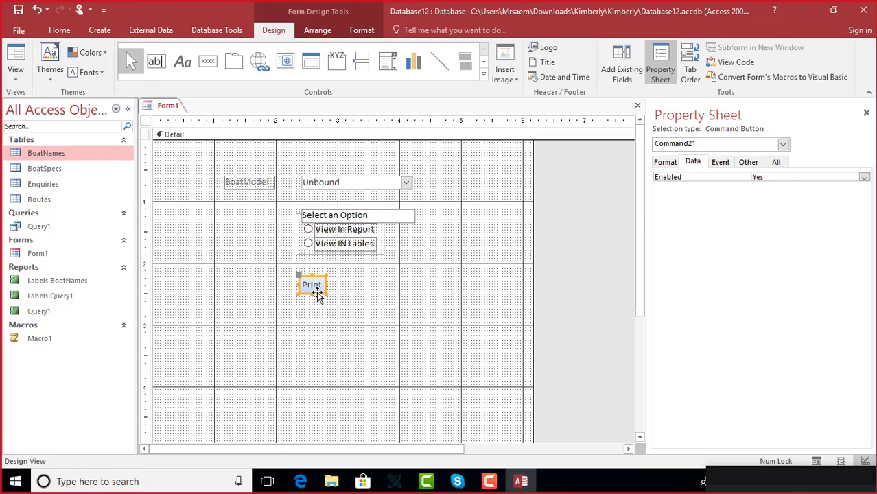
pyautogui.moveTo(318, 295); pyautogui.dragTo(348, 293)
pyautogui.click(276, 284)
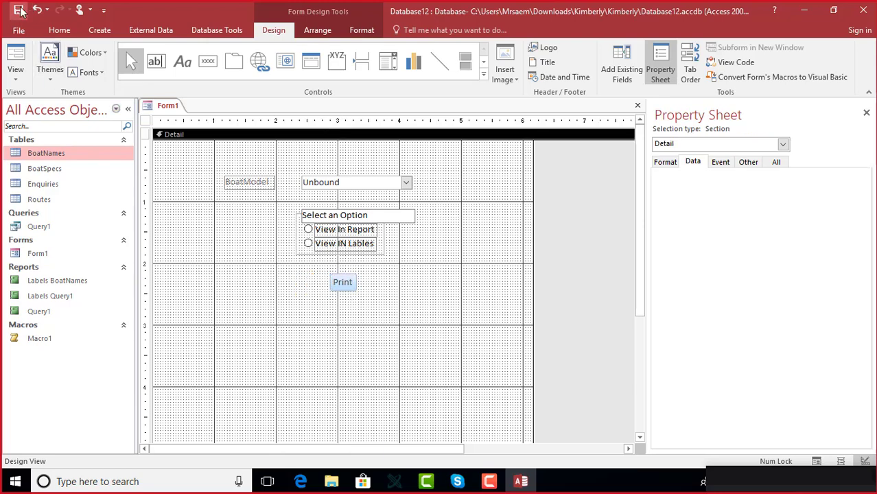
# In Form View, pick the Fideliter boat and preview its labels, then close the preview
pyautogui.click(16, 77)
pyautogui.click(43, 98)
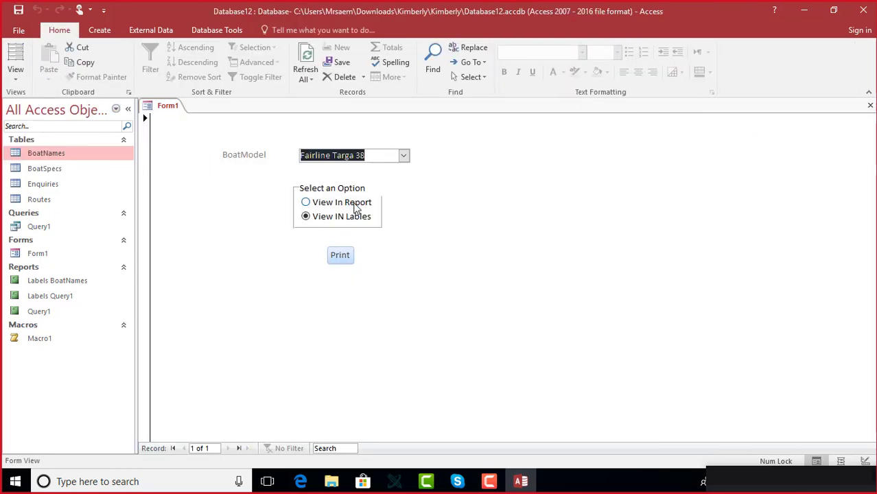
pyautogui.click(403, 156)
pyautogui.click(371, 194)
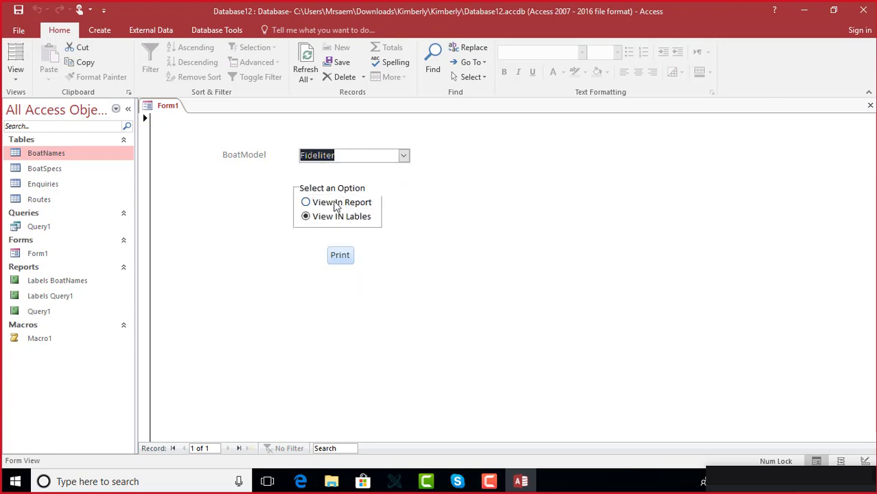
pyautogui.click(323, 200)
pyautogui.click(338, 254)
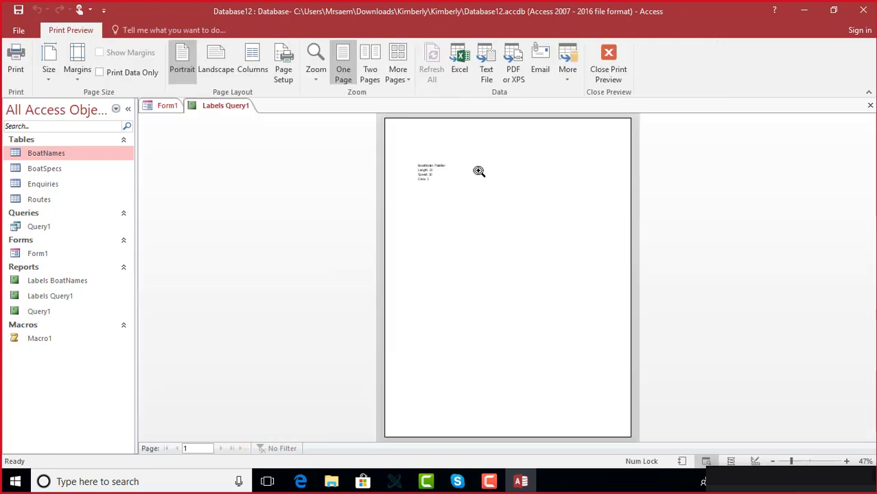
pyautogui.click(478, 172)
pyautogui.click(871, 105)
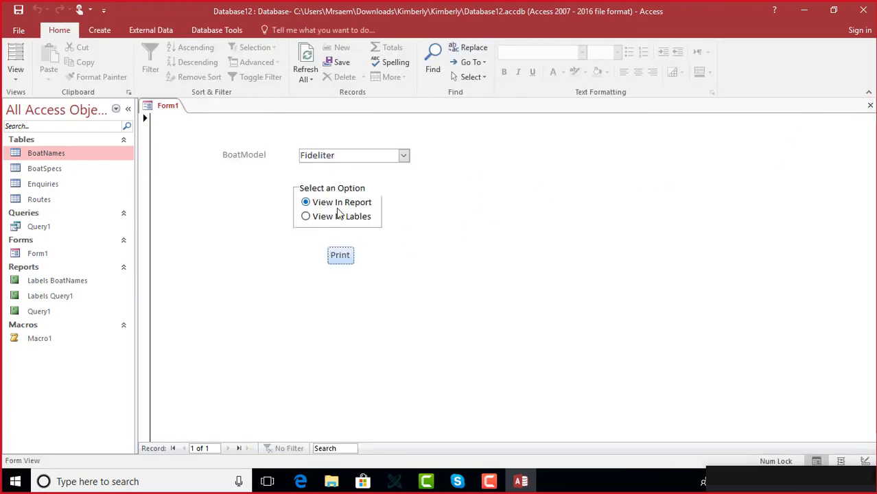
# Choose View In Report and preview the Query1 report for Fideliter, then close it
pyautogui.click(306, 216)
pyautogui.click(341, 256)
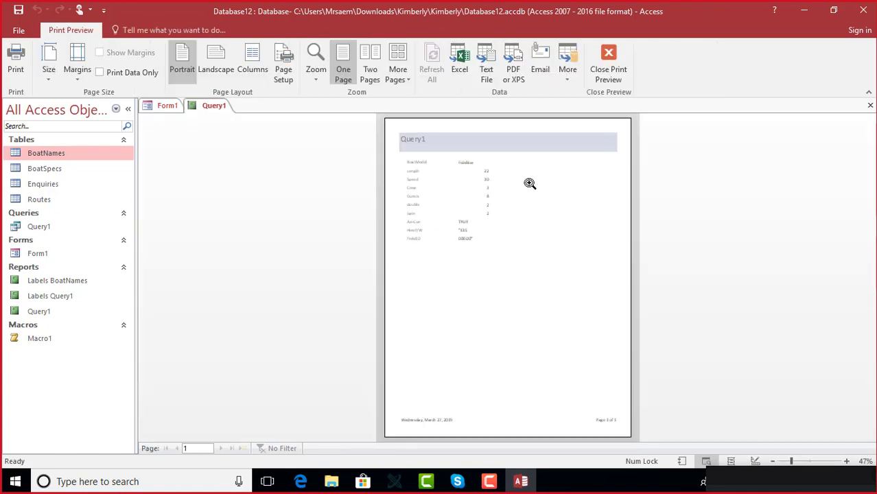
pyautogui.click(530, 183)
pyautogui.click(870, 106)
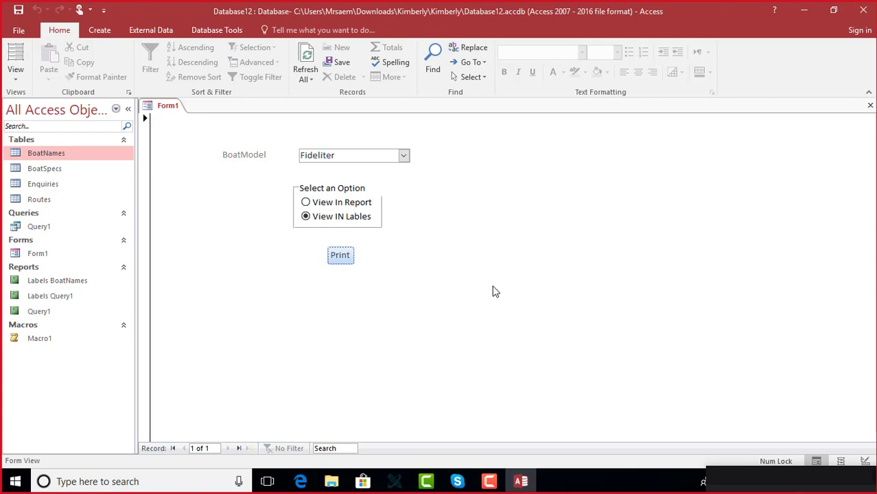
pyautogui.click(21, 81)
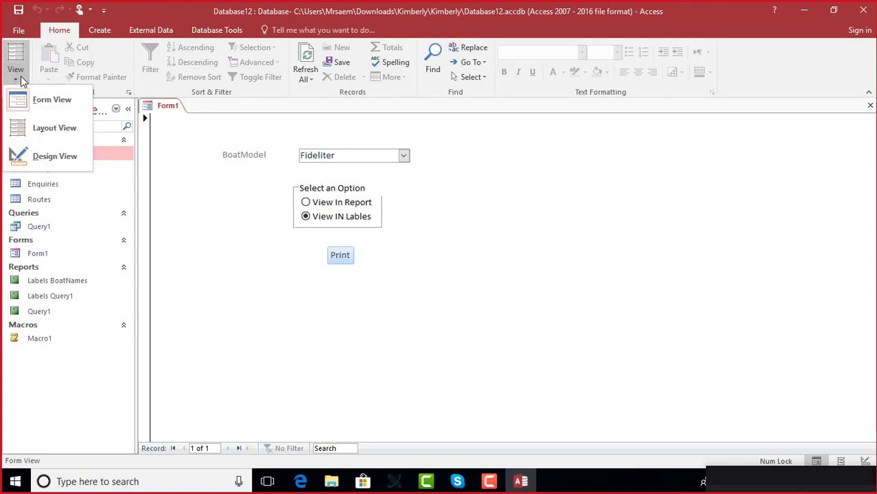
pyautogui.click(490, 482)
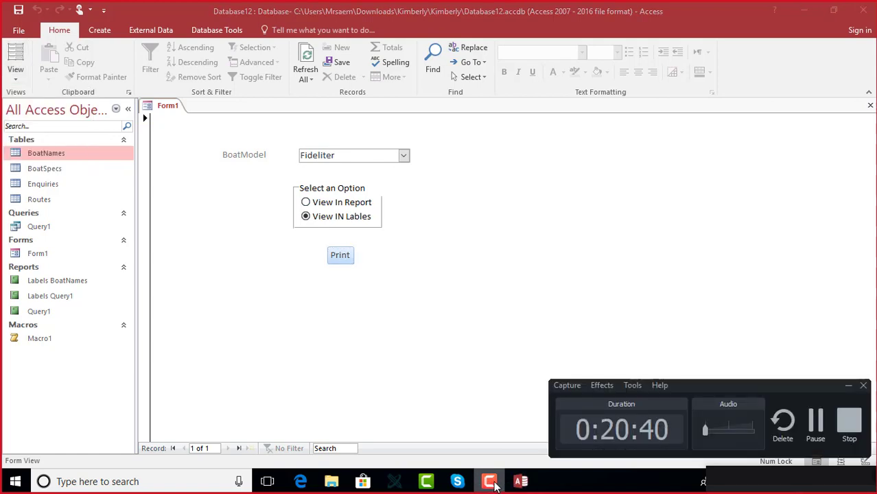
pyautogui.click(490, 482)
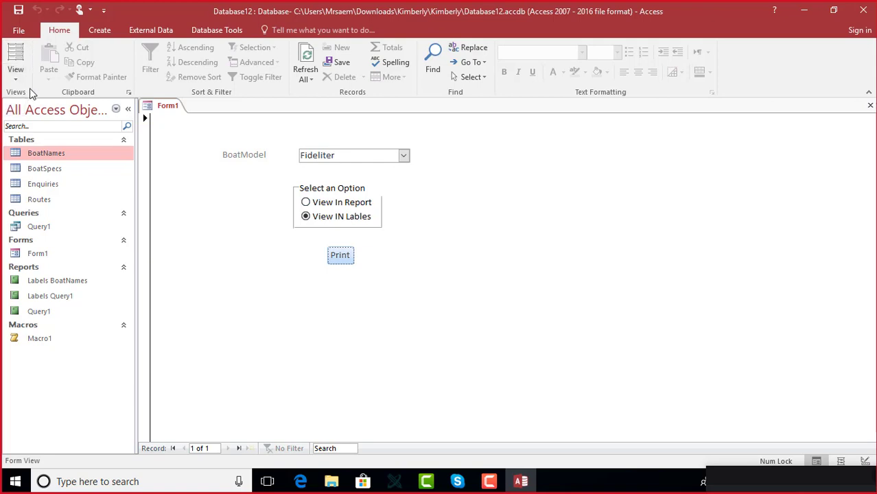
# Return Form1 to Design View, close the Property Sheet, and convert Macro1 to Visual Basic
pyautogui.click(15, 72)
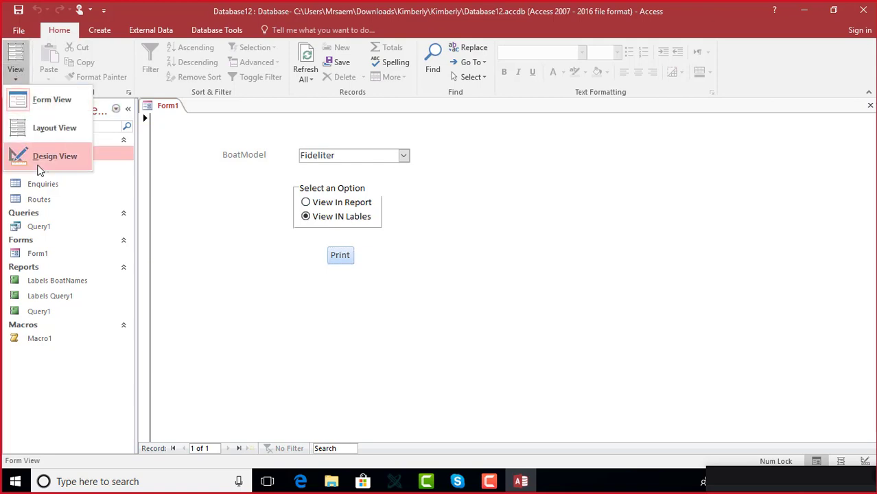
pyautogui.click(39, 162)
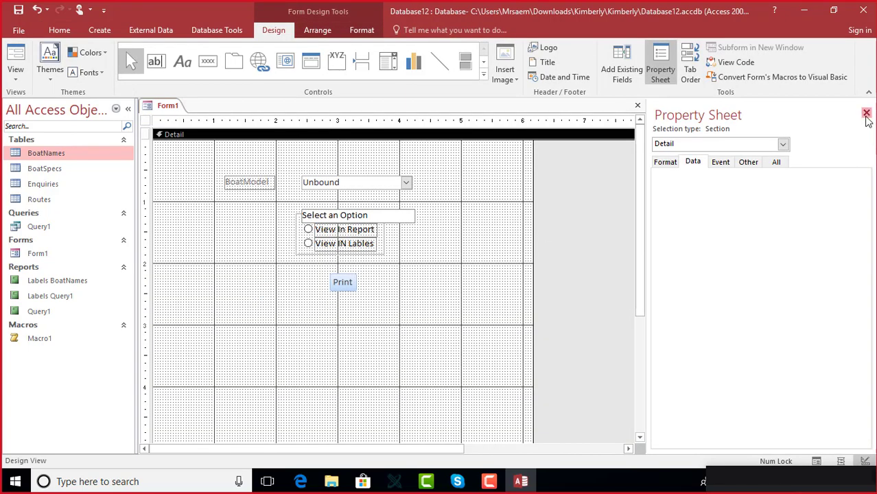
pyautogui.click(867, 113)
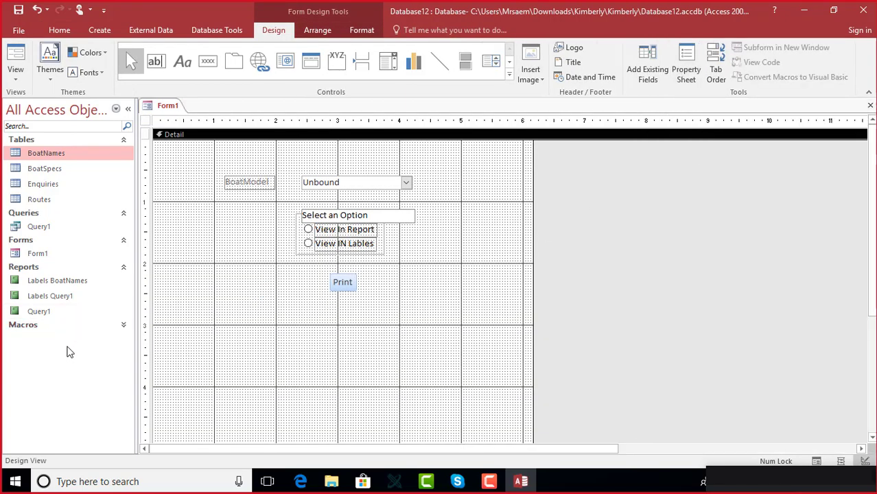
pyautogui.click(54, 340)
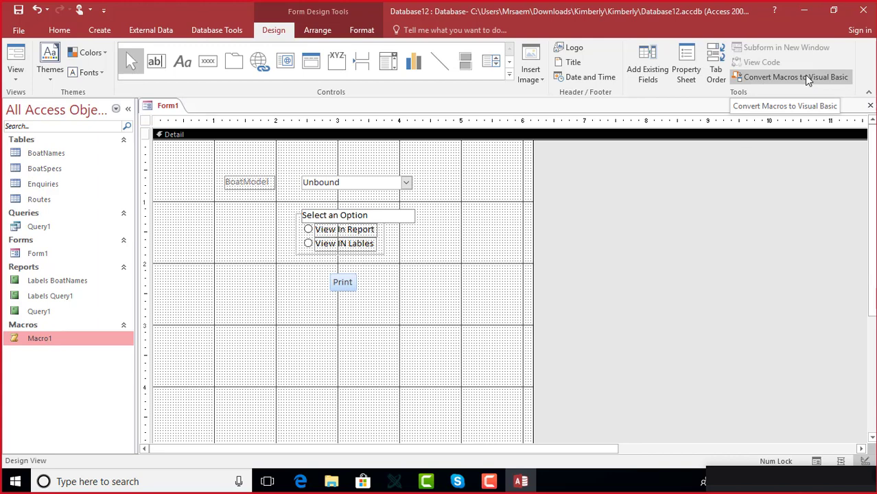
pyautogui.click(809, 80)
# Confirm the conversion and open the Converted Macro- Macro1 module
pyautogui.click(517, 162)
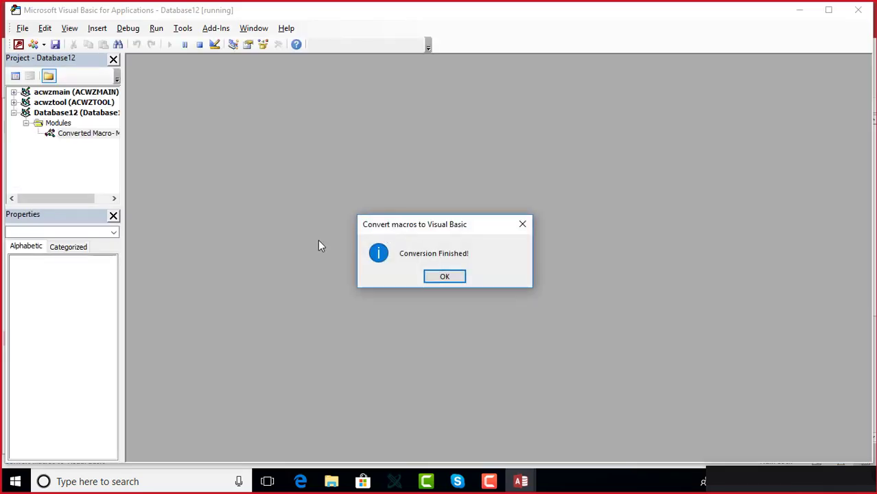
pyautogui.click(437, 277)
pyautogui.doubleClick(85, 134)
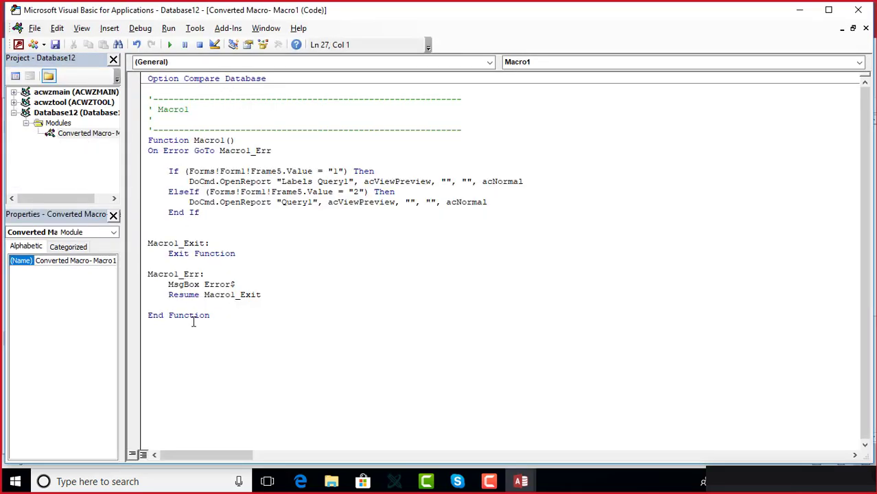
# Review the module's OpenReport code, then close the VBA editor to return to Access
pyautogui.moveTo(194, 322); pyautogui.dragTo(141, 82)
pyautogui.click(195, 111)
pyautogui.moveTo(234, 182); pyautogui.dragTo(263, 184)
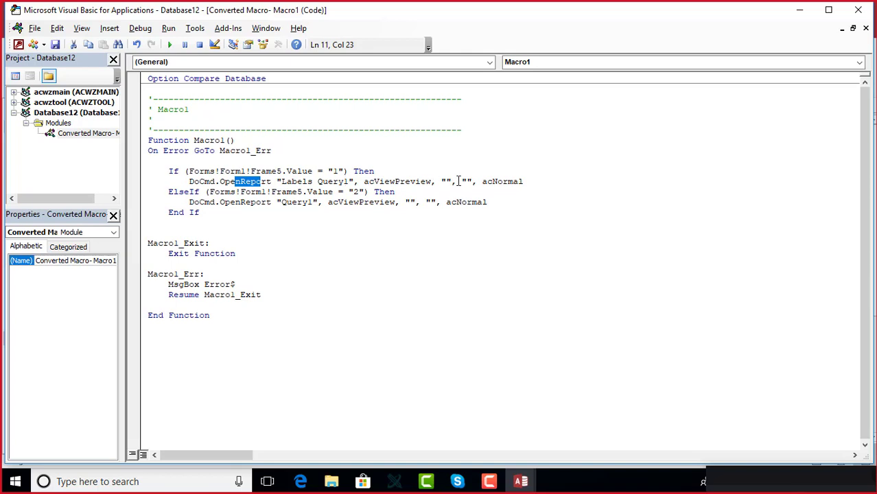
pyautogui.moveTo(249, 313); pyautogui.dragTo(145, 77)
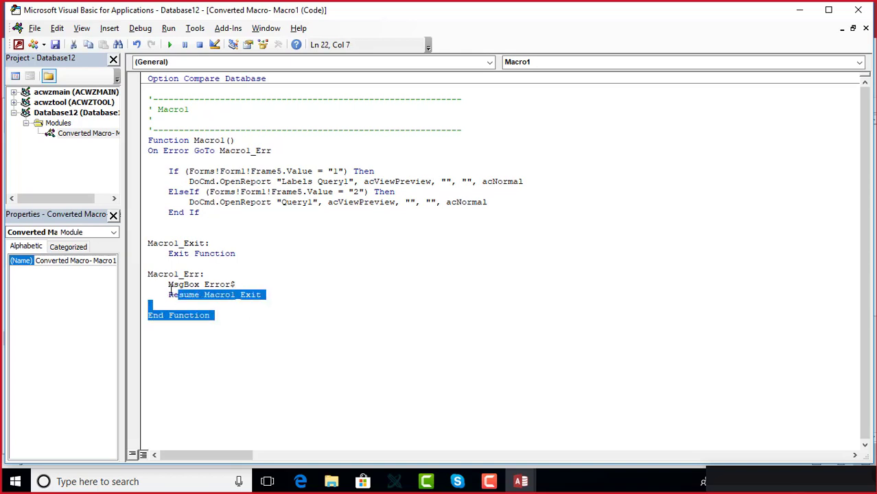
pyautogui.click(257, 244)
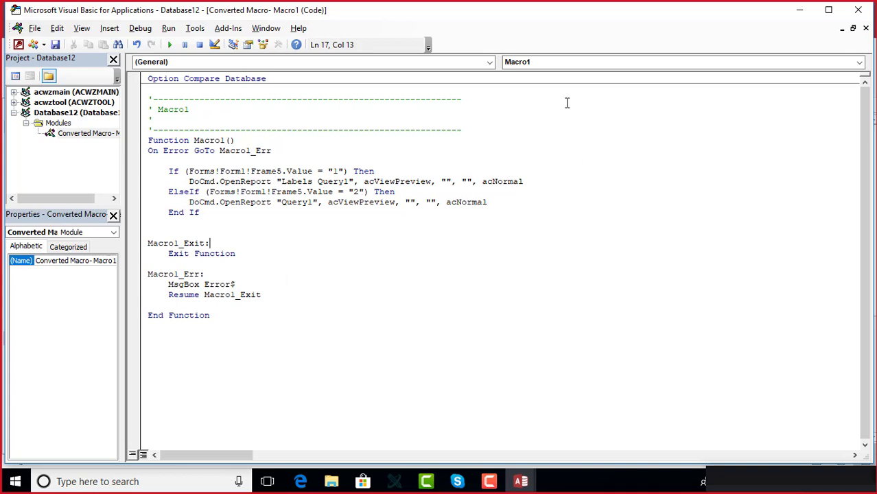
pyautogui.click(867, 28)
pyautogui.click(858, 10)
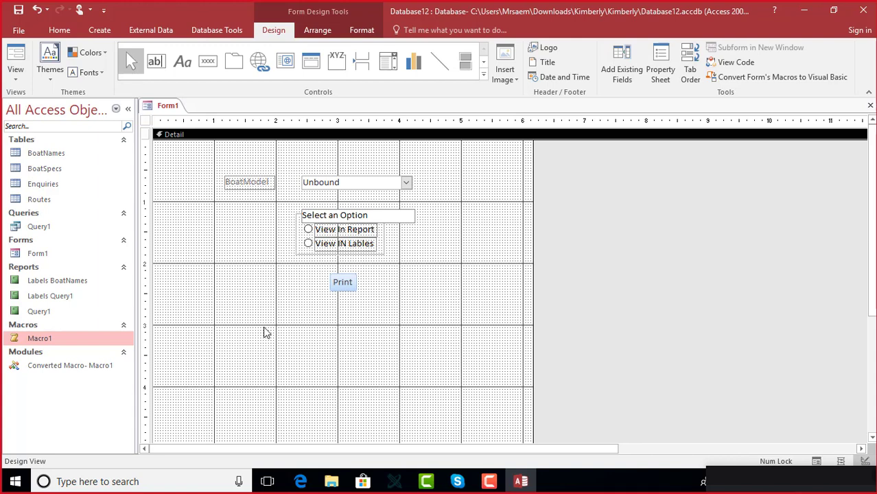
# Move the Print button lower on Form1
pyautogui.moveTo(337, 287); pyautogui.dragTo(332, 282)
pyautogui.click(396, 285)
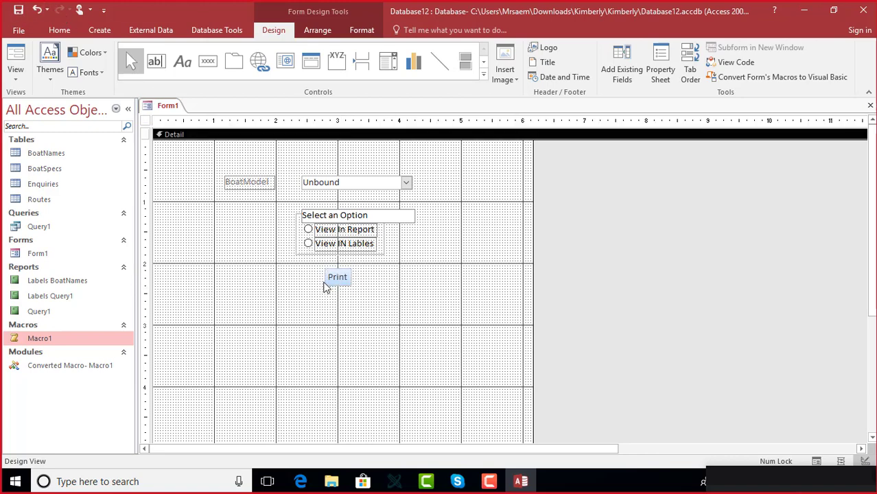
pyautogui.moveTo(340, 281); pyautogui.dragTo(343, 337)
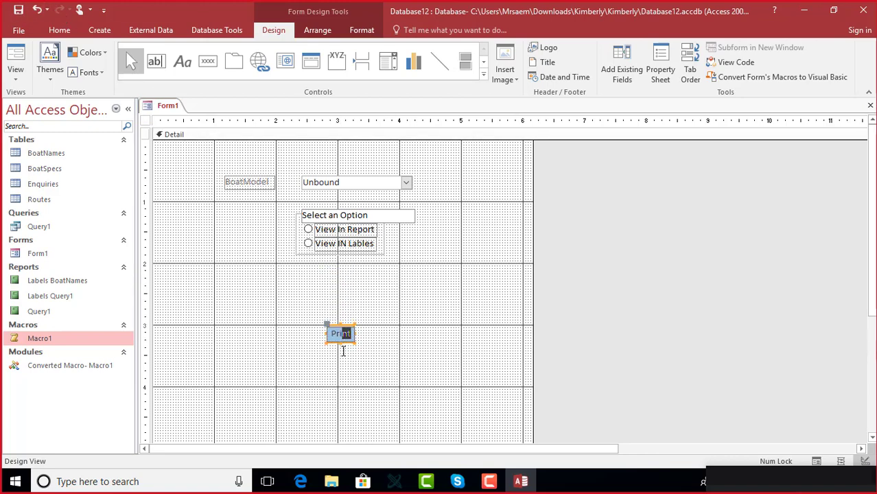
pyautogui.click(346, 343)
# Test Print in Form View to preview the Query1 report, then return to Design View
pyautogui.click(343, 336)
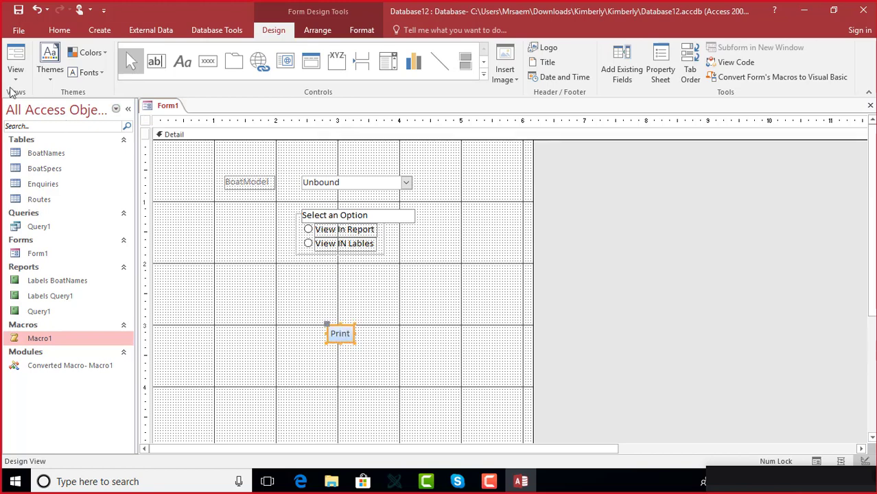
pyautogui.click(15, 74)
pyautogui.click(53, 97)
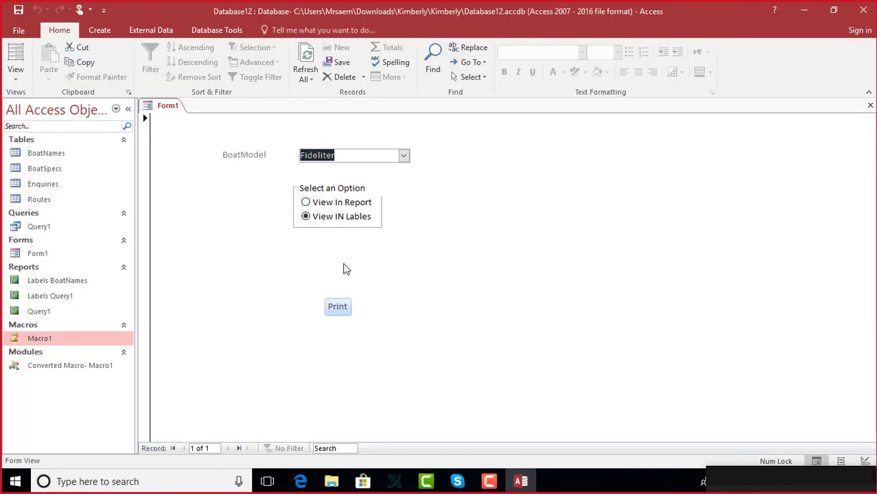
pyautogui.click(340, 307)
pyautogui.click(480, 199)
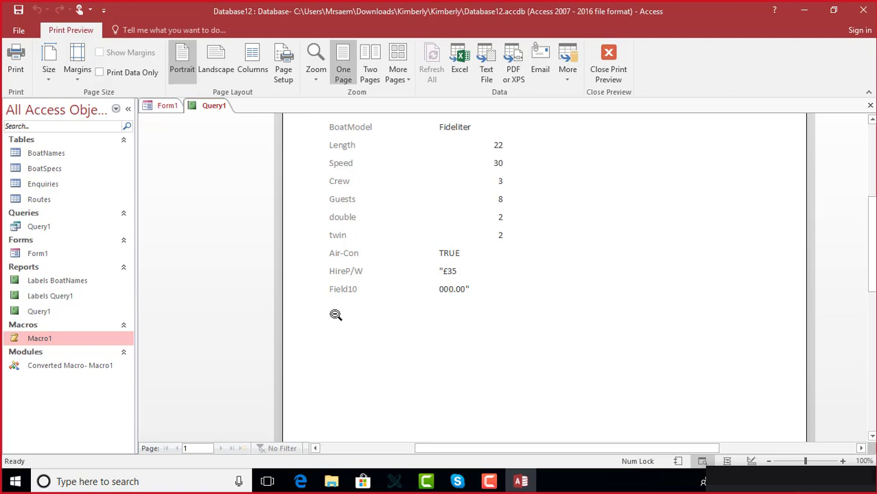
pyautogui.click(871, 106)
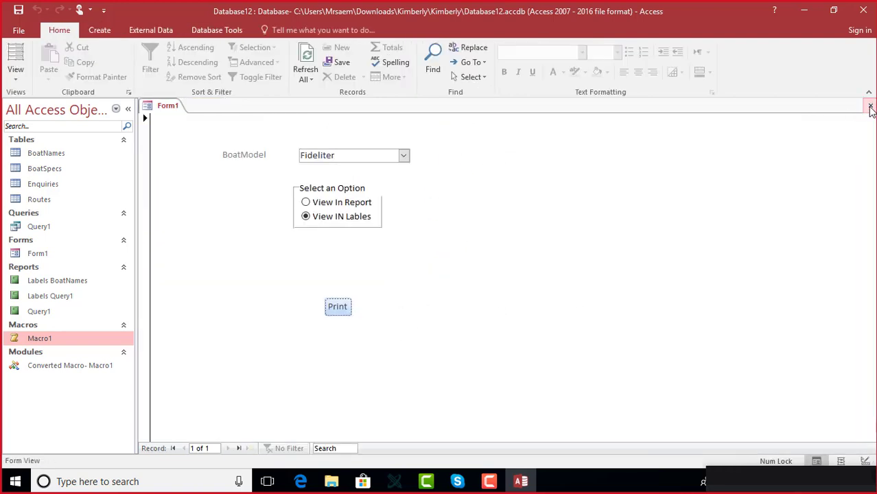
pyautogui.click(871, 106)
pyautogui.click(497, 276)
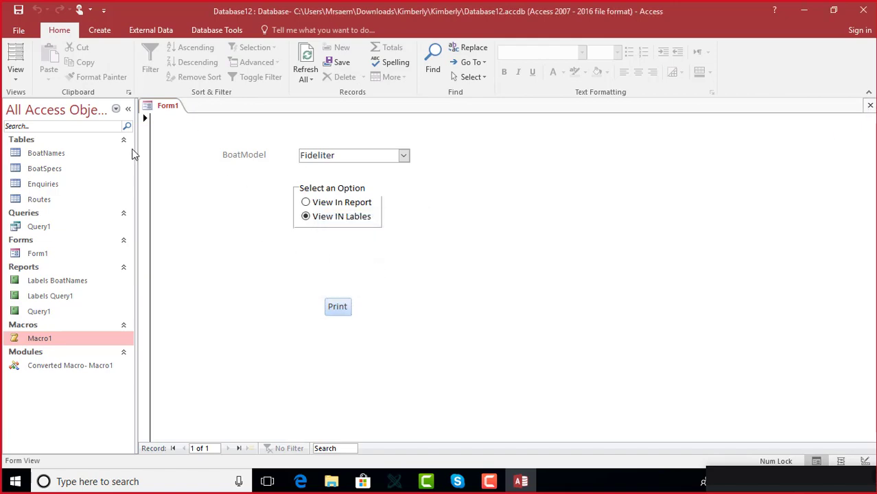
pyautogui.click(15, 77)
pyautogui.click(44, 157)
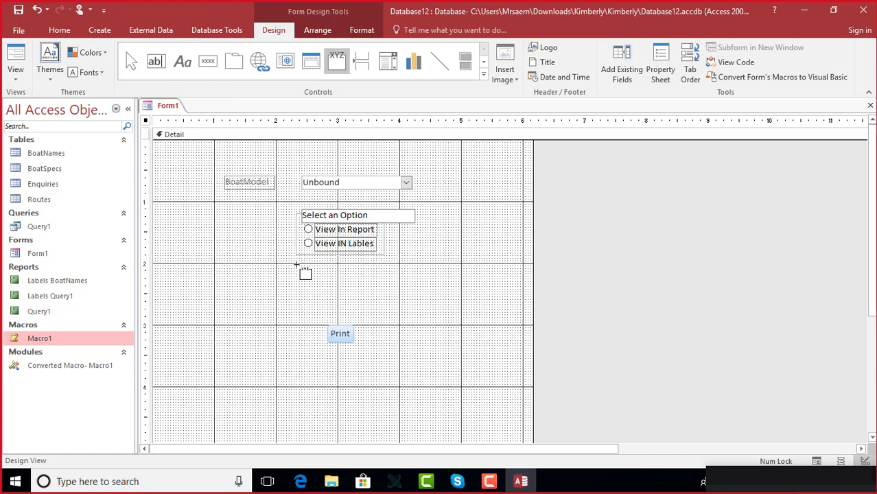
# Draw a new option group above the Print button with labels 10%, 20% and 30%
pyautogui.moveTo(297, 266); pyautogui.dragTo(393, 296)
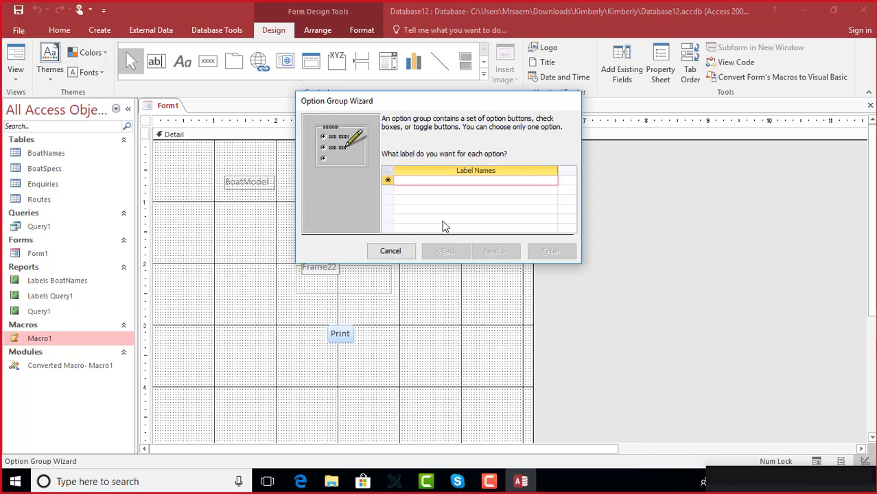
pyautogui.write('10%')
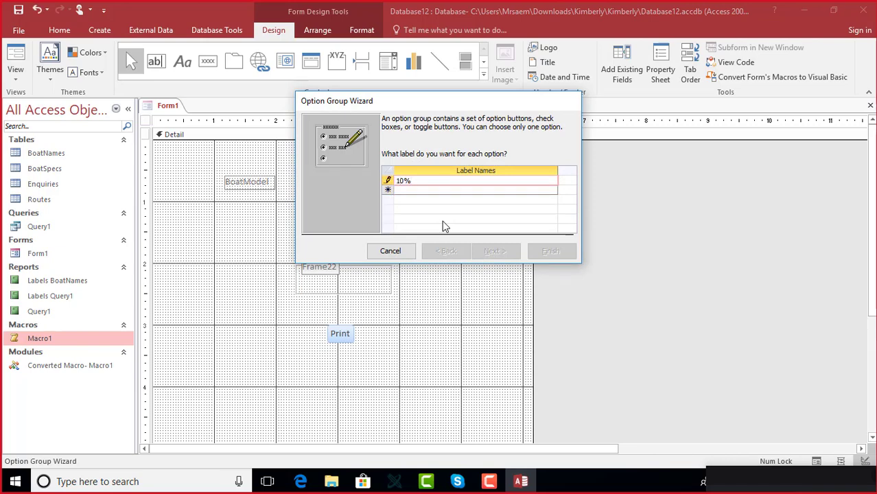
pyautogui.press('Tab')
pyautogui.write('20%')
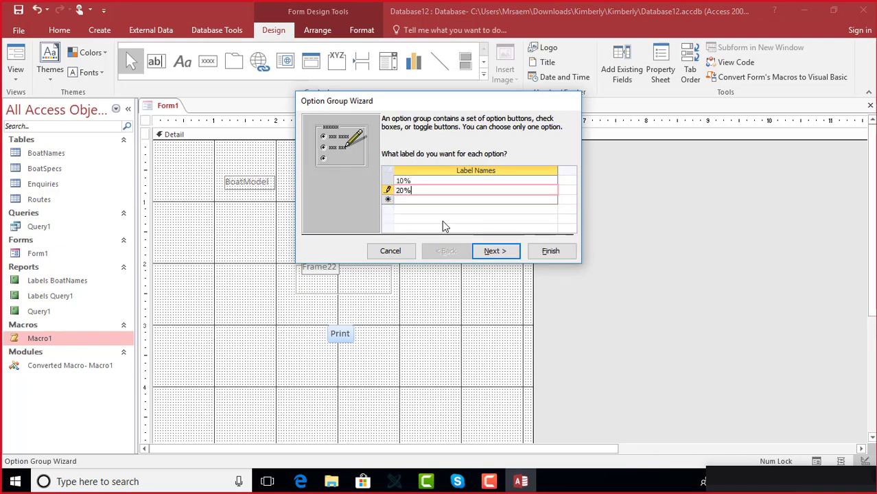
pyautogui.press('Tab')
pyautogui.write('30')
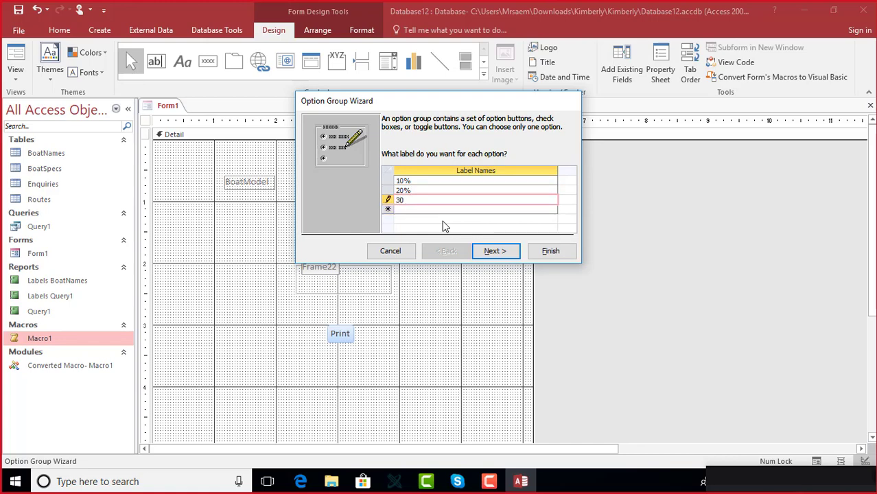
pyautogui.write('%')
pyautogui.click(495, 251)
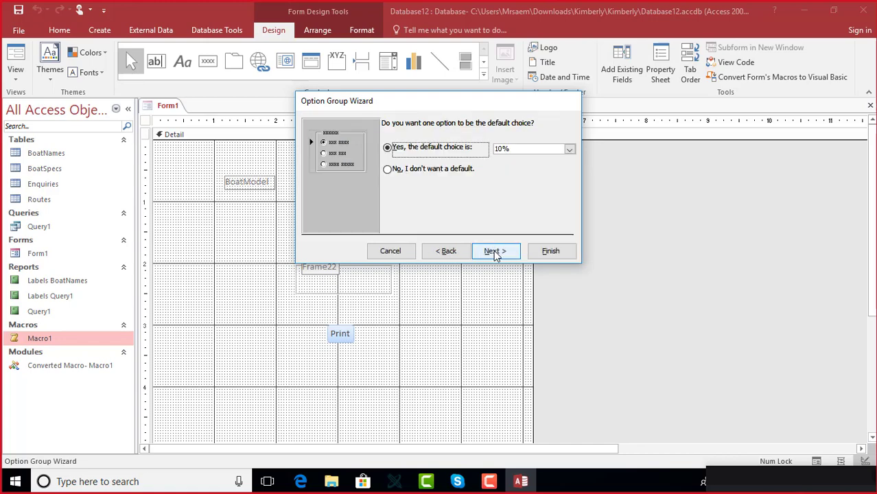
# Keep 10% as default, assign values 10, 20 and 30, and finish the option group
pyautogui.click(495, 251)
pyautogui.click(483, 179)
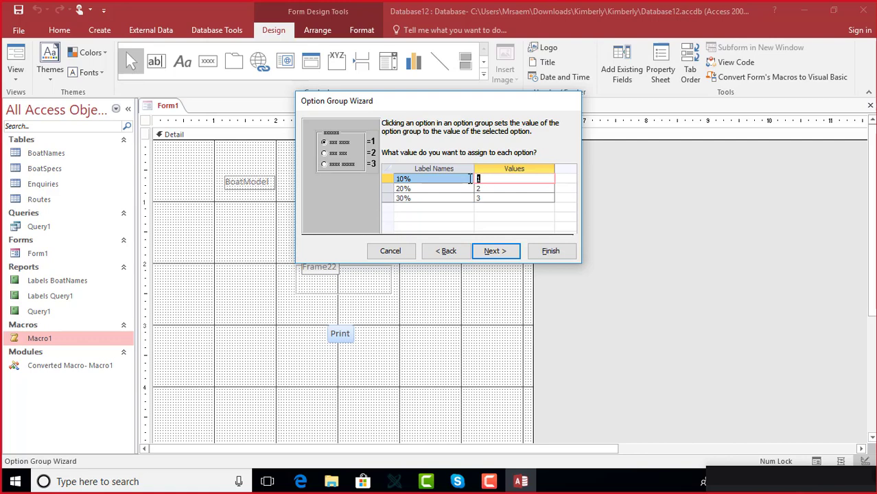
pyautogui.write('0')
pyautogui.click(450, 188)
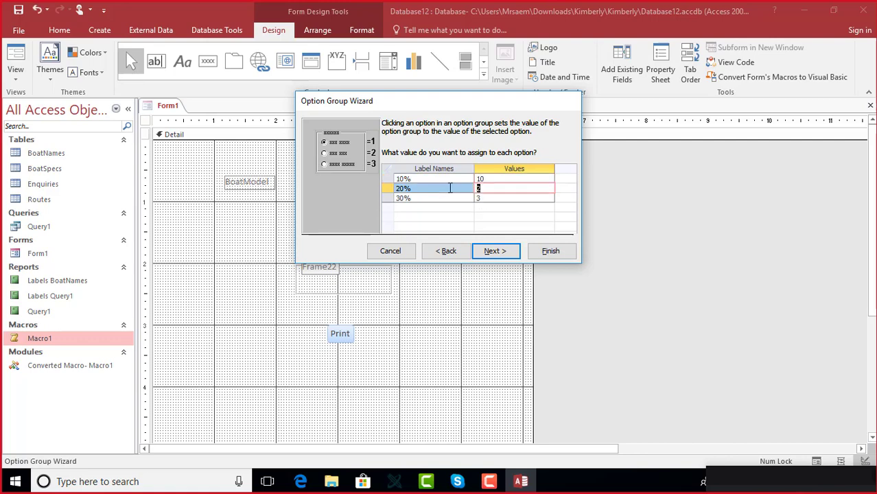
pyautogui.write('0')
pyautogui.click(462, 197)
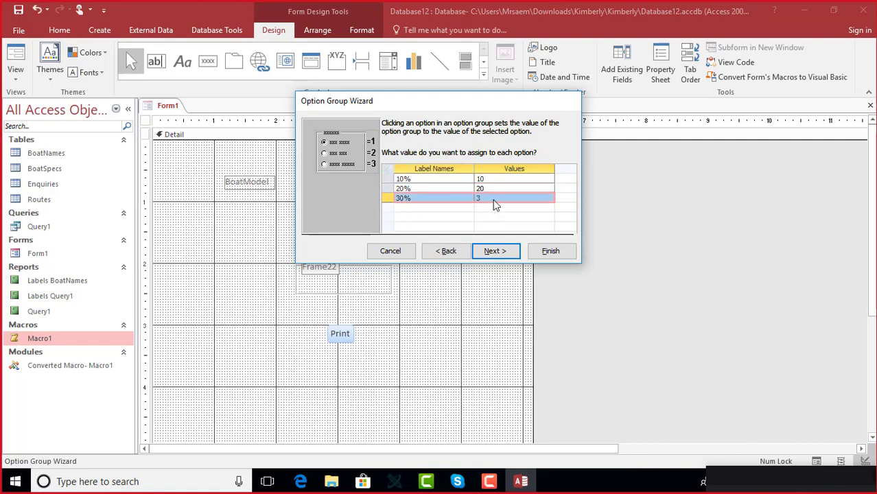
pyautogui.click(489, 198)
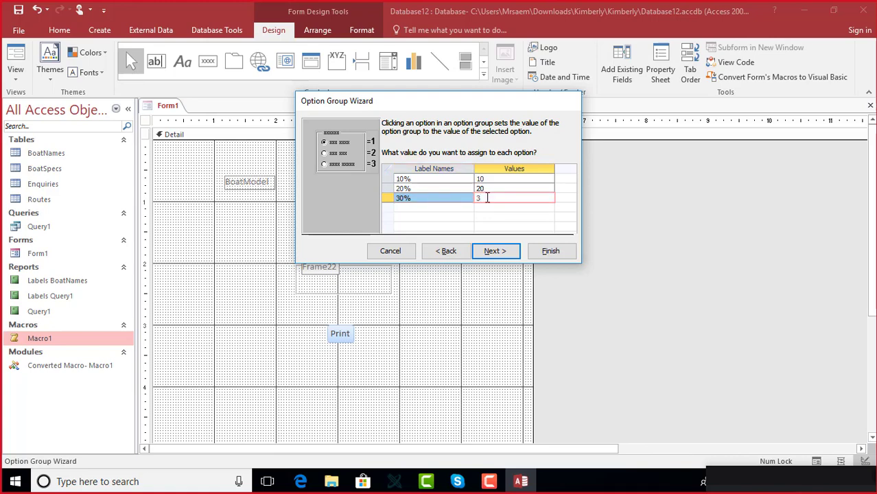
pyautogui.write('0')
pyautogui.click(495, 251)
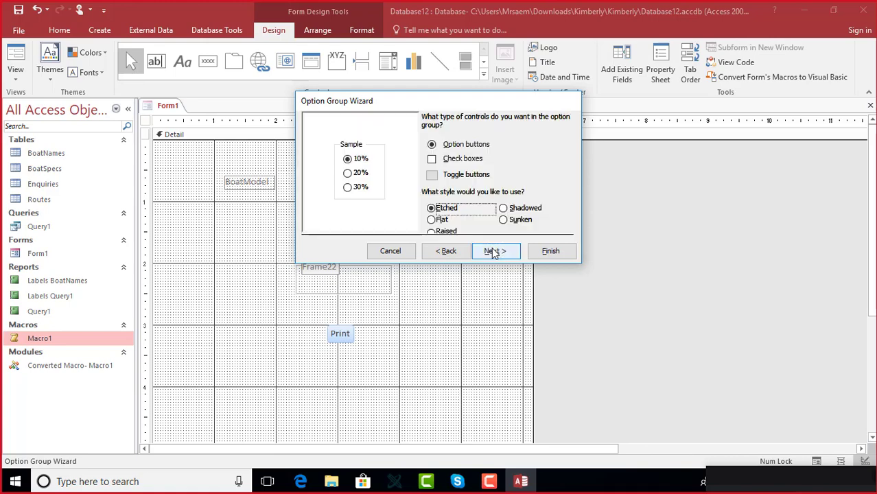
pyautogui.click(495, 251)
pyautogui.click(551, 251)
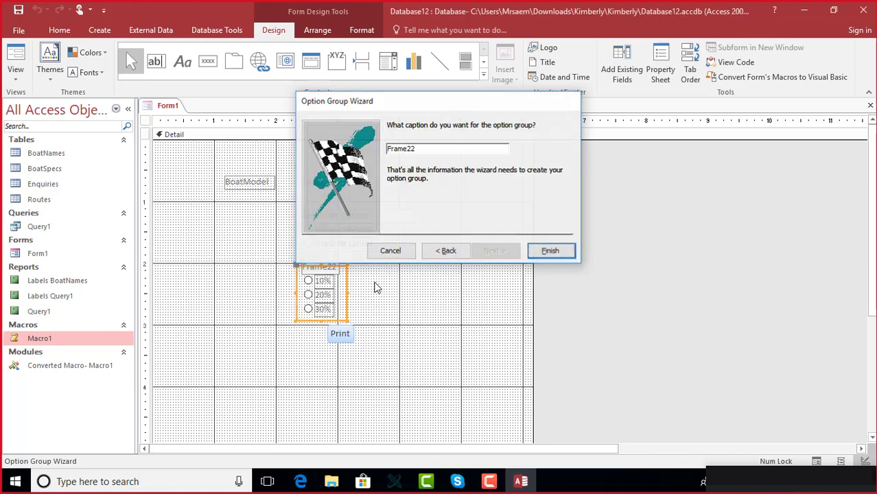
pyautogui.click(329, 268)
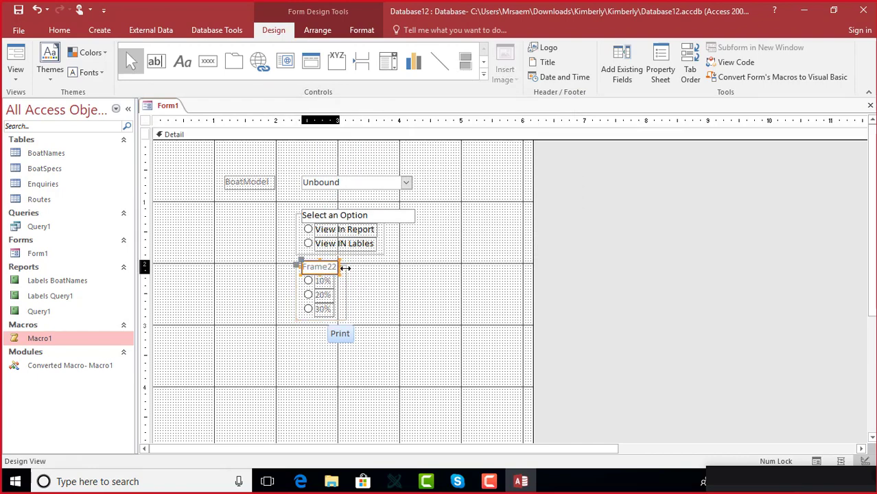
# Change the Frame22 label's caption to 'Select the discount'
pyautogui.click(336, 267)
pyautogui.moveTo(357, 272); pyautogui.dragTo(280, 276)
pyautogui.write('Sle')
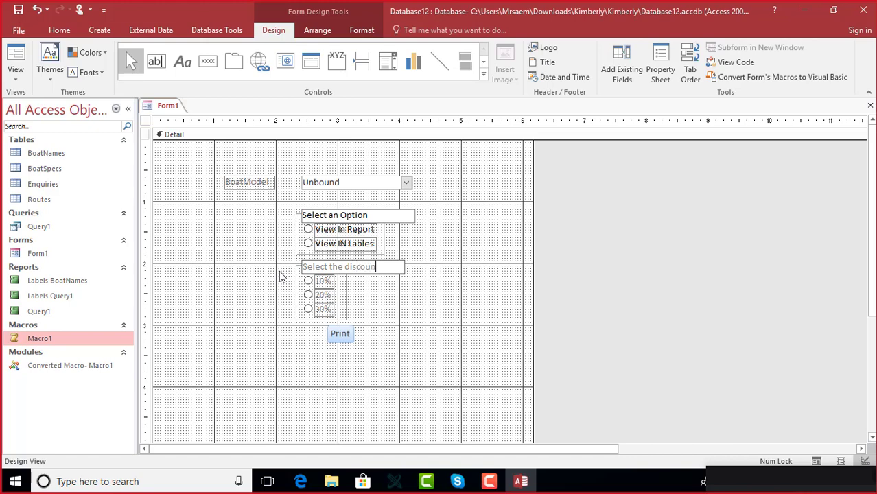
pyautogui.click(371, 290)
pyautogui.moveTo(429, 268); pyautogui.dragTo(339, 319)
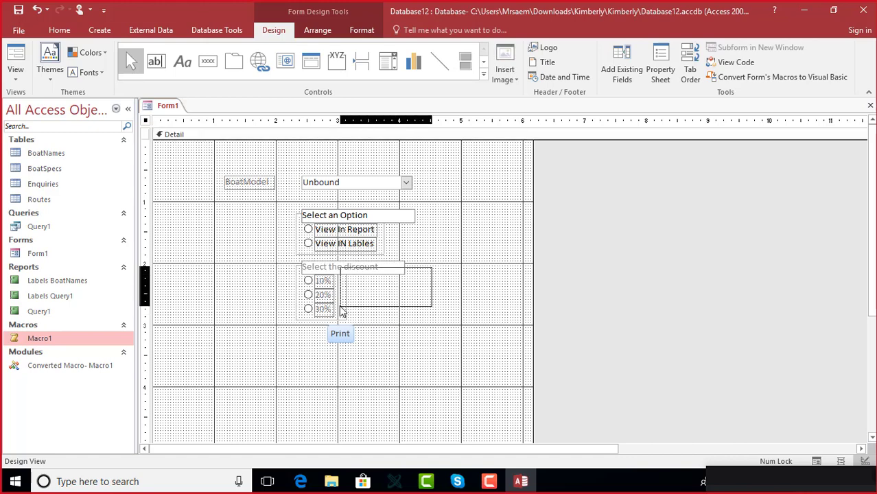
# Switch Form1 to Form View and choose the 20% discount
pyautogui.click(59, 30)
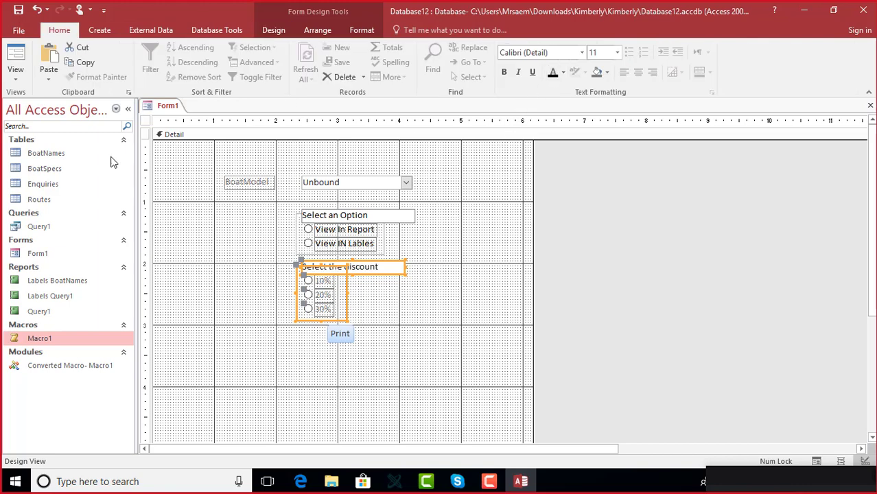
pyautogui.click(15, 74)
pyautogui.click(41, 100)
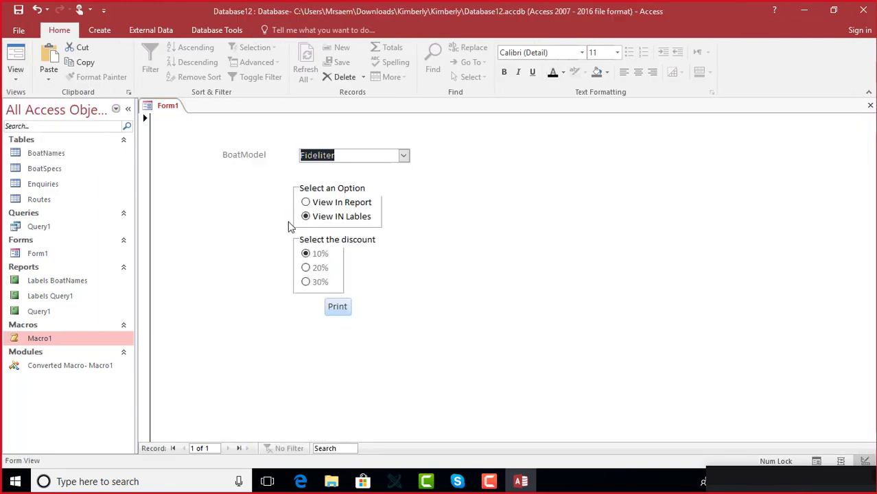
pyautogui.click(311, 268)
pyautogui.click(319, 280)
pyautogui.click(313, 268)
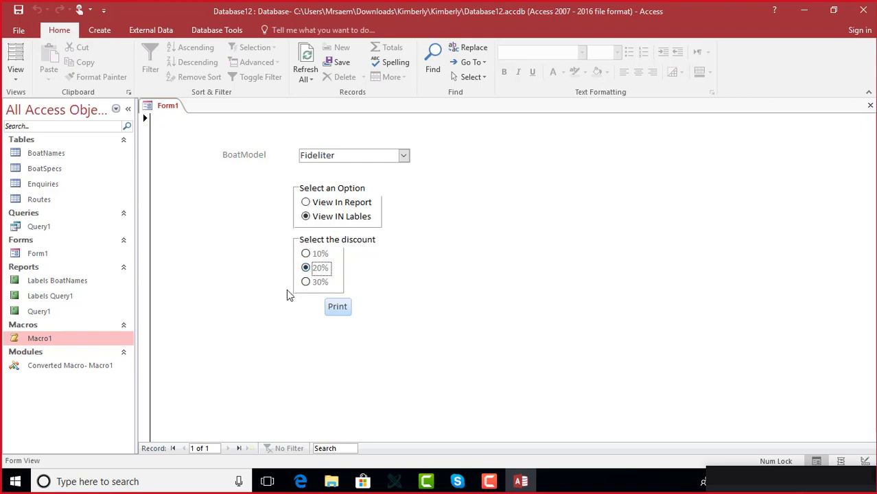
# Print from the form to preview the Query1 report at full size, then close the preview
pyautogui.click(340, 307)
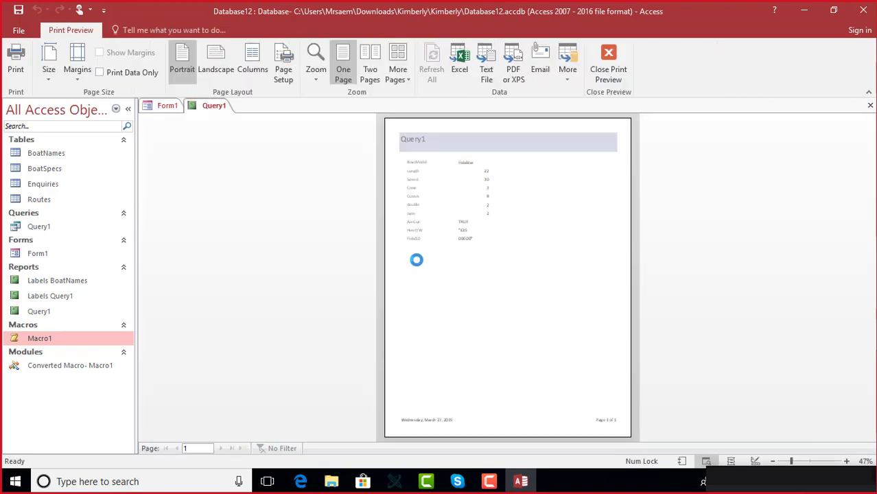
pyautogui.click(436, 254)
pyautogui.scroll(2, 371, 303)
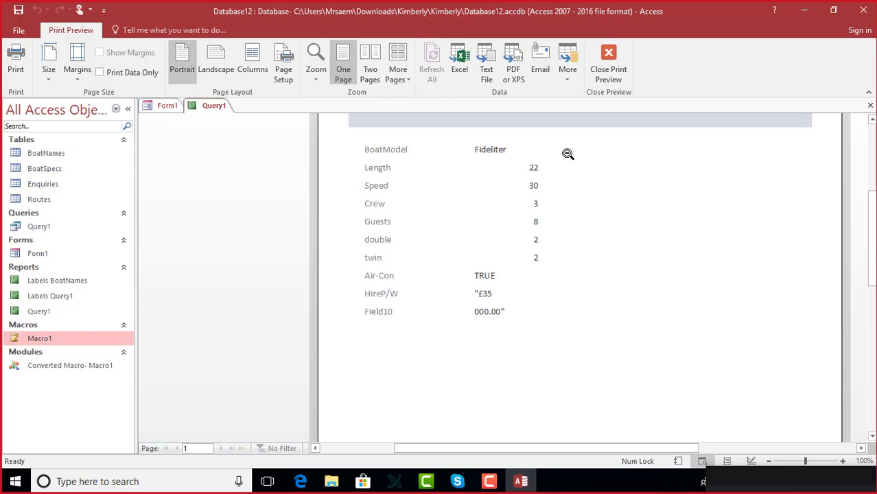
pyautogui.click(595, 77)
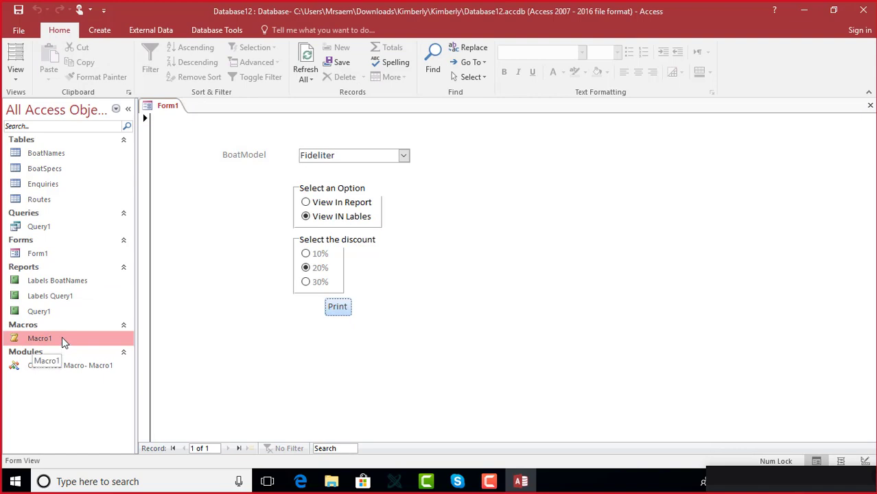
# Open the Query1 report from the navigation pane and switch it to Design View
pyautogui.click(62, 338)
pyautogui.write('Query1')
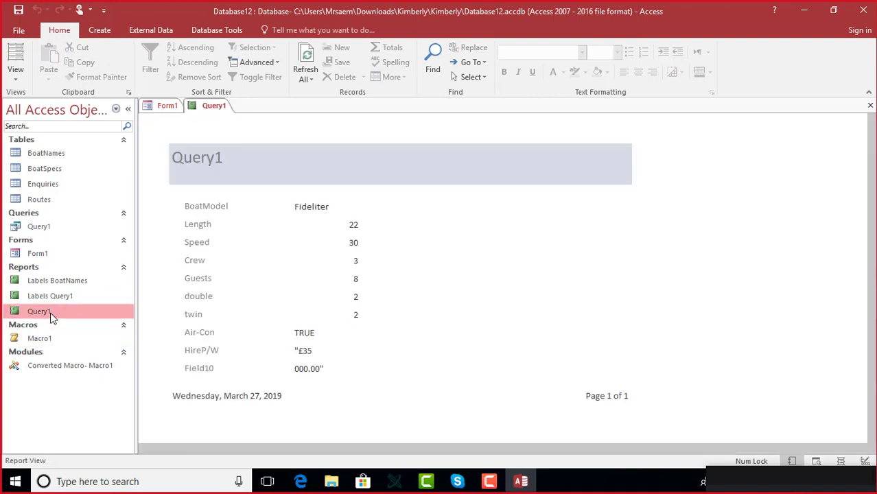
pyautogui.rightClick(50, 312)
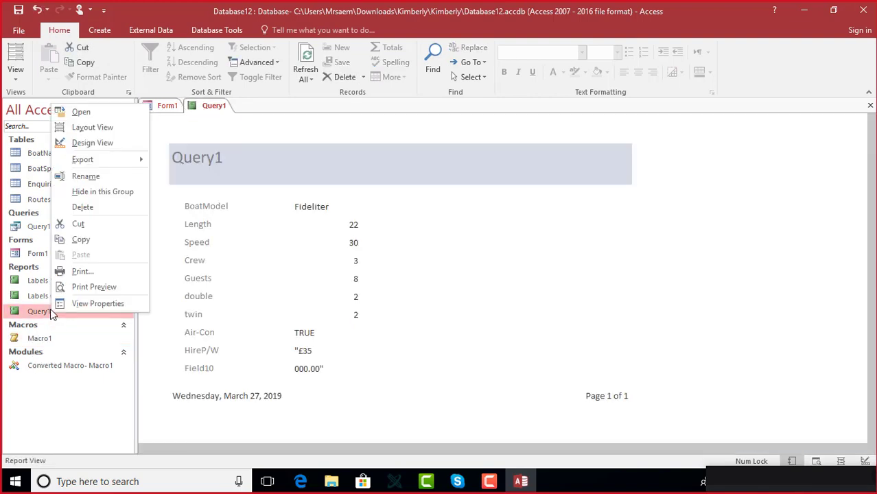
pyautogui.click(103, 143)
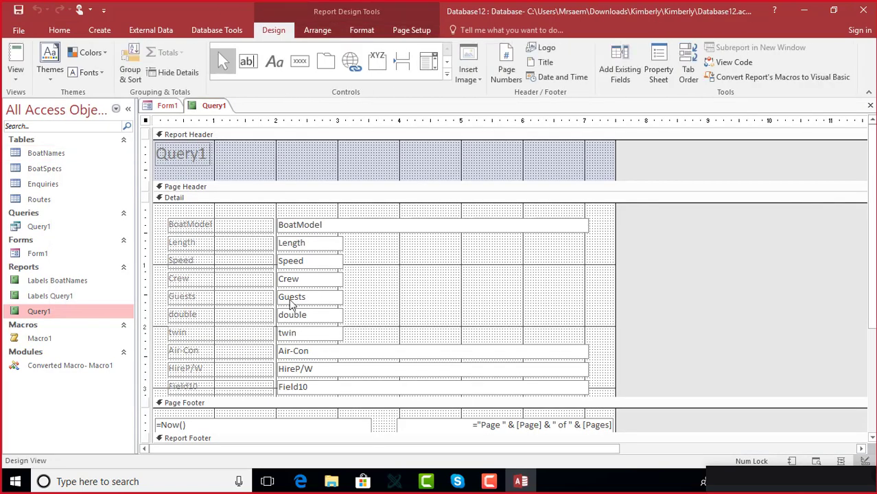
pyautogui.scroll(-3, 331, 332)
# Enlarge the Detail section and draw a new text box below Field10
pyautogui.moveTo(331, 285); pyautogui.dragTo(331, 310)
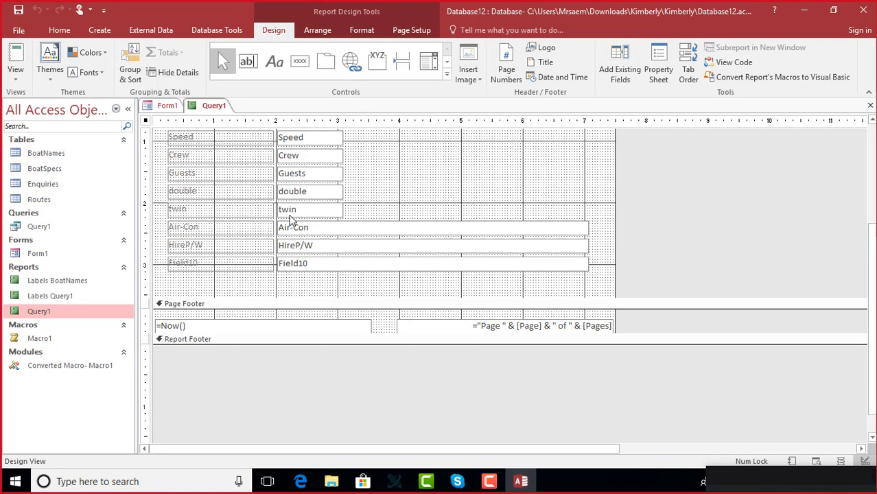
pyautogui.click(247, 61)
pyautogui.moveTo(276, 274); pyautogui.dragTo(414, 284)
pyautogui.click(206, 282)
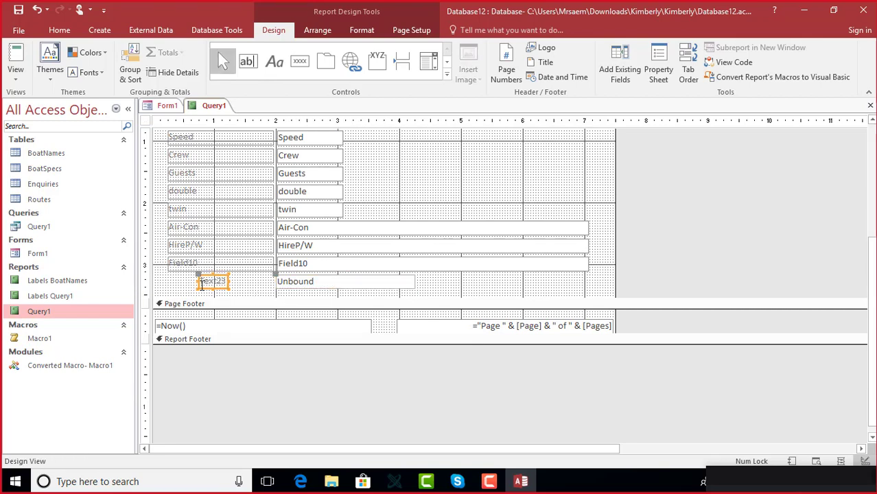
pyautogui.moveTo(177, 280); pyautogui.dragTo(168, 281)
# Rename the Text23 label to 'Discount' and open the Unbound text box's Properties
pyautogui.press('F2')
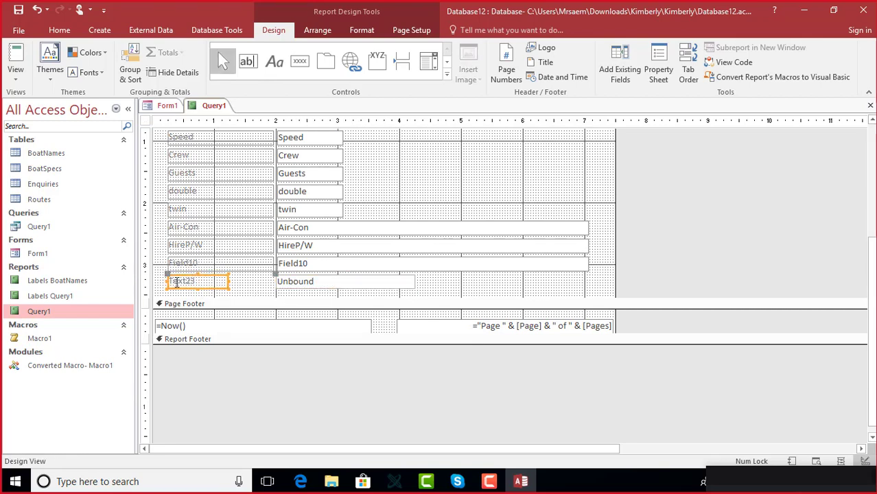
pyautogui.write('Discou')
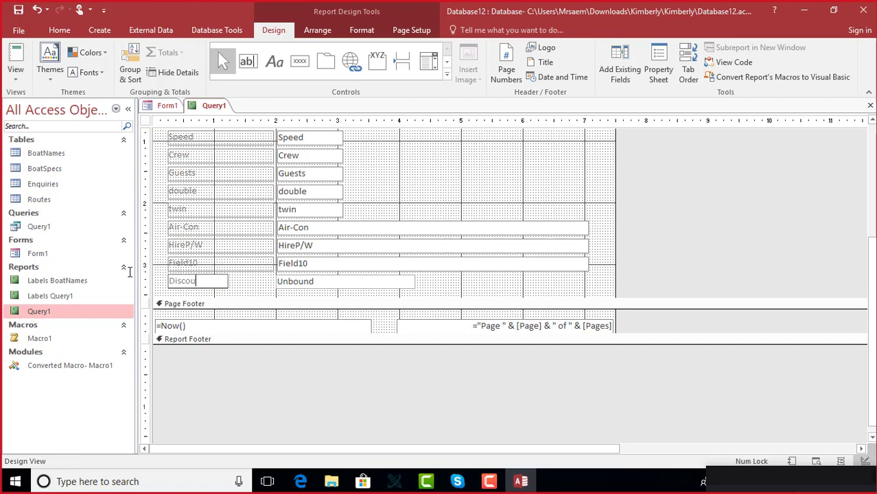
pyautogui.write('tn')
pyautogui.press('BackSpace')
pyautogui.press('BackSpace')
pyautogui.write('nt')
pyautogui.click(317, 285)
pyautogui.rightClick(319, 284)
pyautogui.click(358, 460)
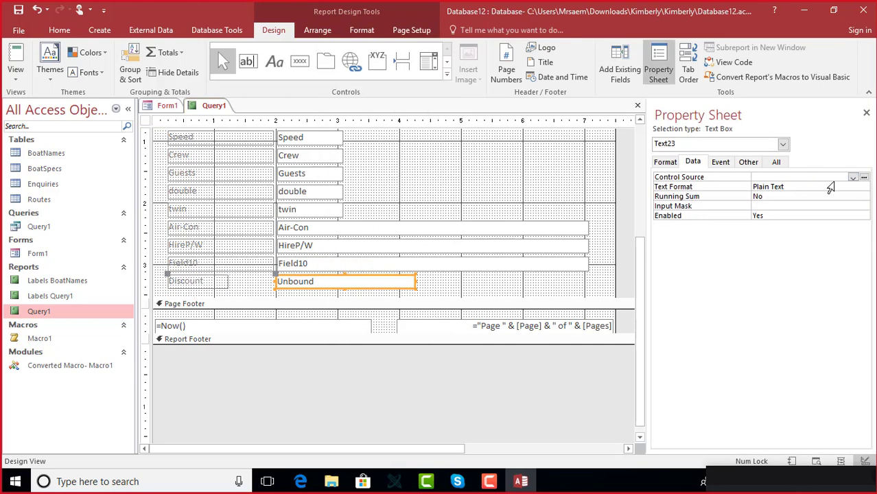
# Open the Control Source Expression Builder and browse to Forms > All Forms > Form1
pyautogui.click(865, 177)
pyautogui.click(864, 177)
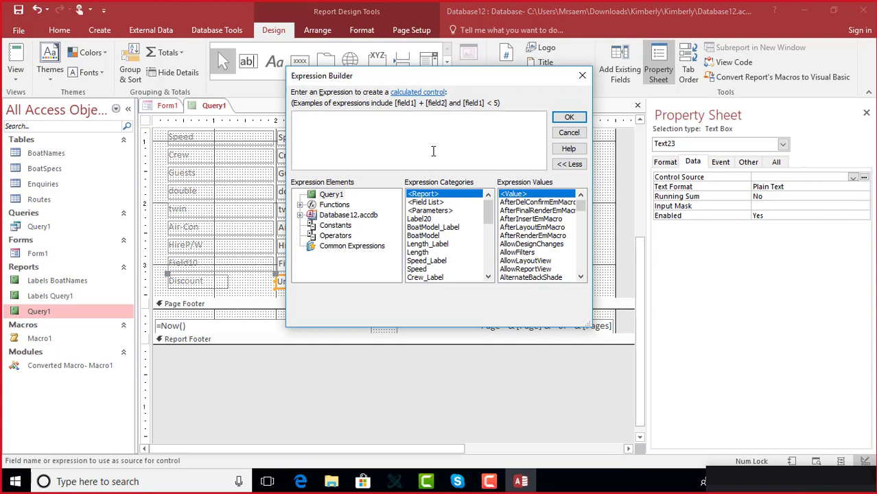
pyautogui.click(300, 215)
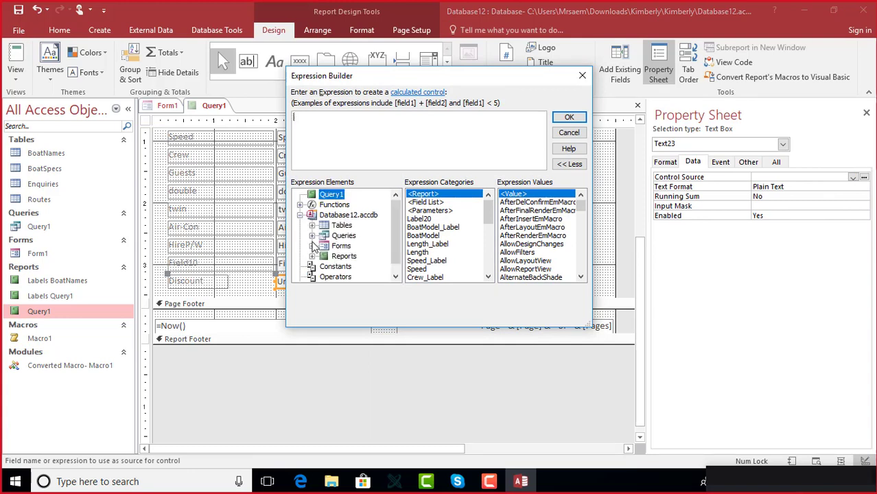
pyautogui.click(312, 246)
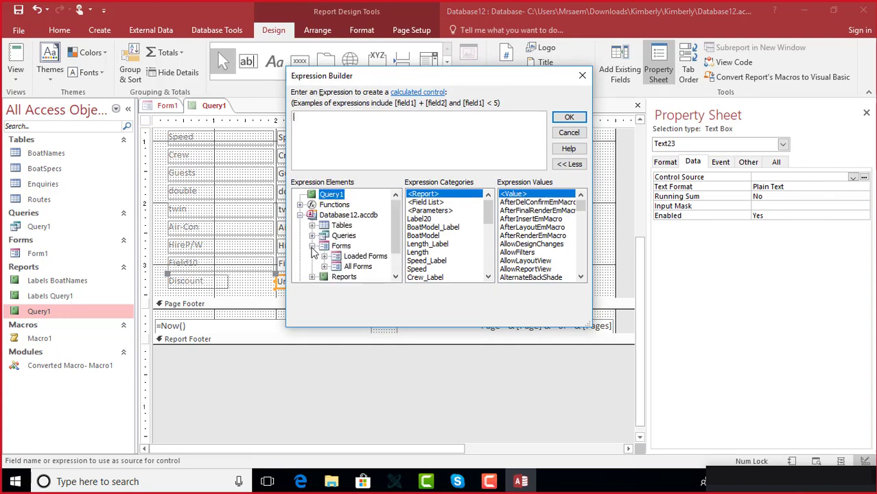
pyautogui.click(324, 267)
pyautogui.moveTo(397, 240); pyautogui.dragTo(397, 257)
pyautogui.click(366, 246)
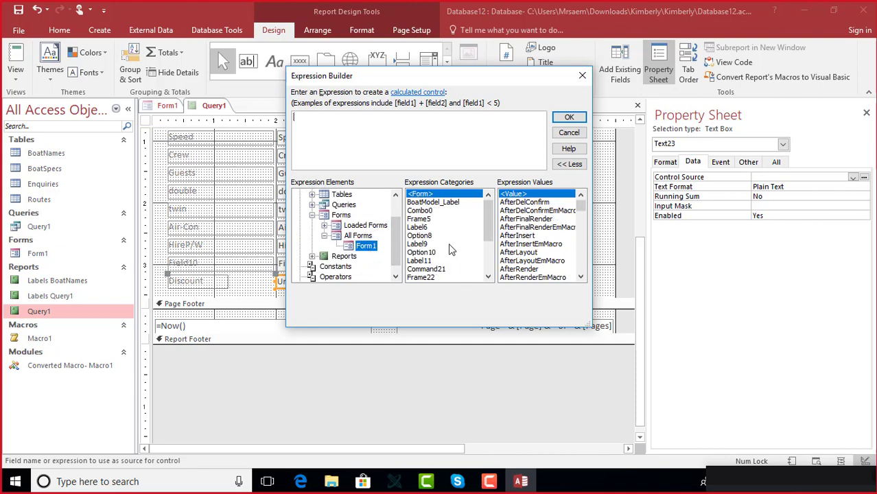
# Insert the Frame22 reference as =[Forms]![Form1]![Frame22] and confirm the expression
pyautogui.moveTo(476, 81); pyautogui.dragTo(523, 85)
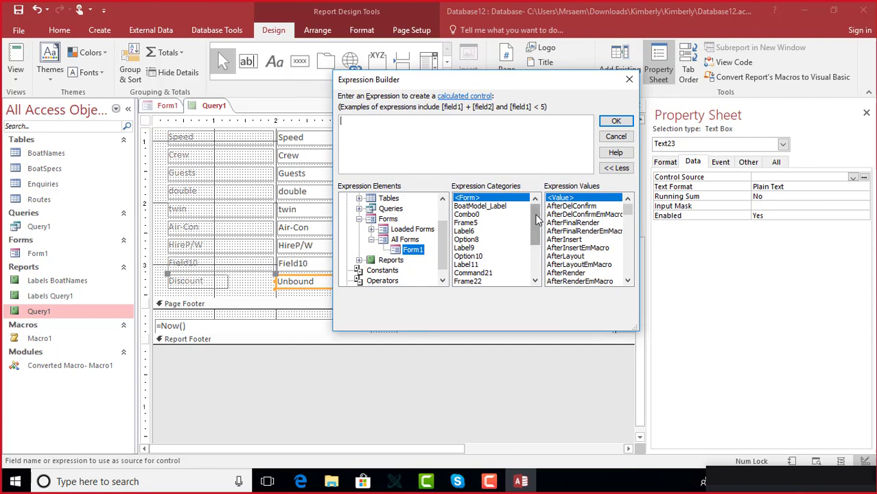
pyautogui.moveTo(537, 218); pyautogui.dragTo(541, 254)
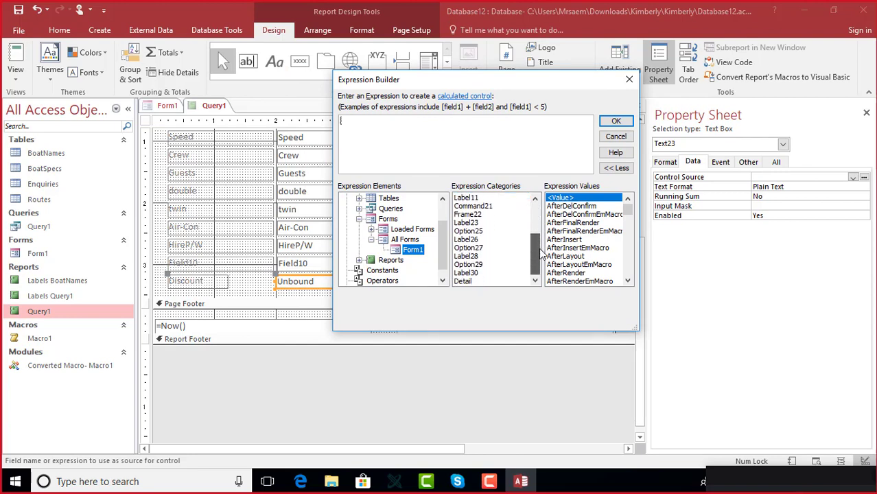
pyautogui.scroll(1, 477, 233)
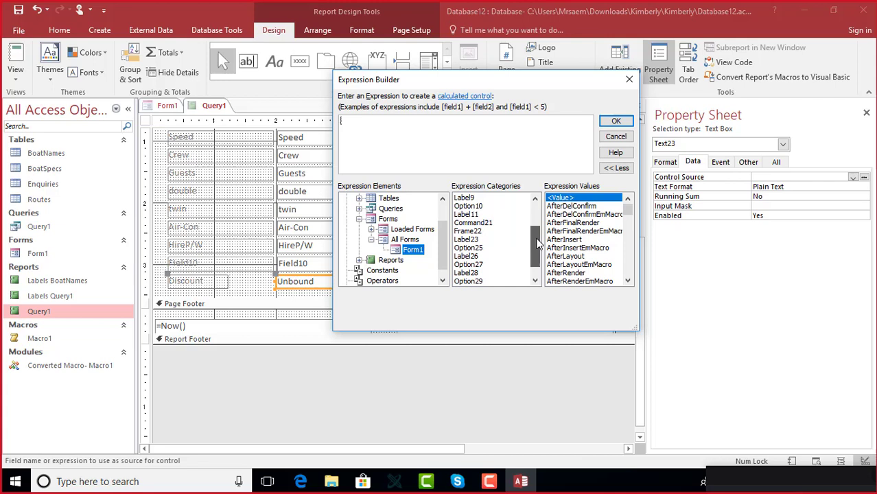
pyautogui.click(476, 233)
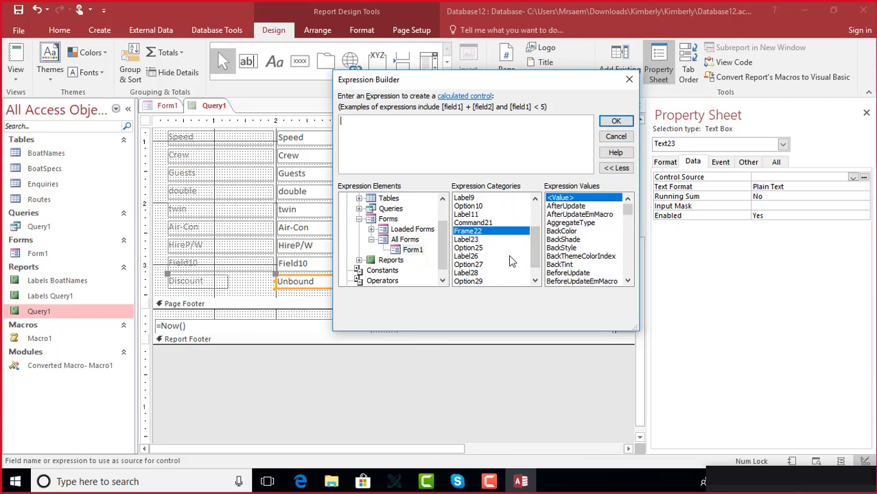
pyautogui.doubleClick(474, 231)
pyautogui.moveTo(424, 124); pyautogui.dragTo(335, 122)
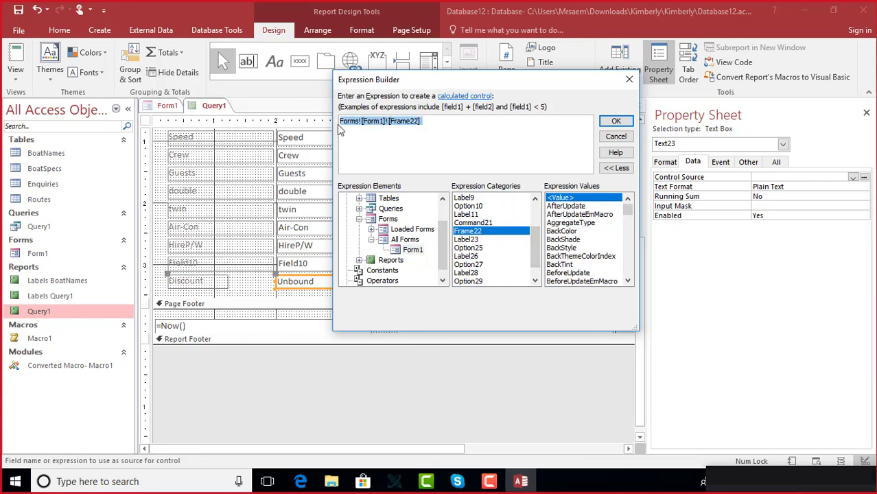
pyautogui.click(603, 123)
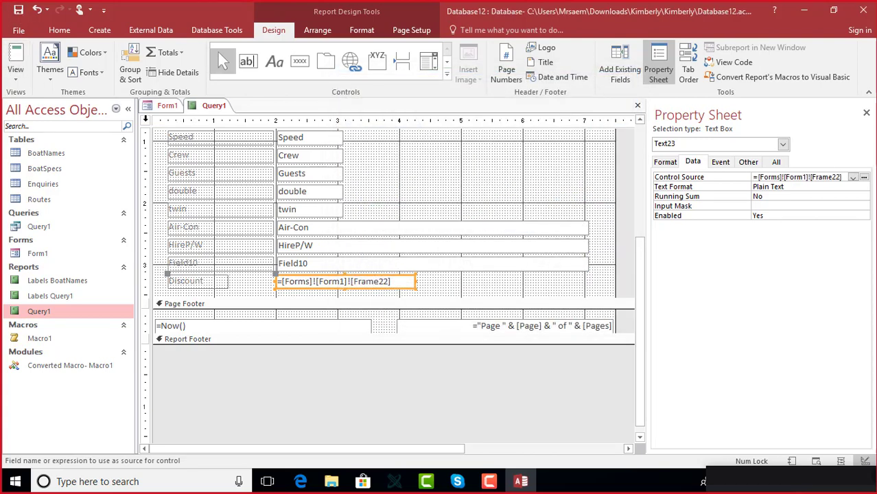
# View the Query1 report in Report View and check Form1's chosen discount
pyautogui.click(15, 74)
pyautogui.click(27, 97)
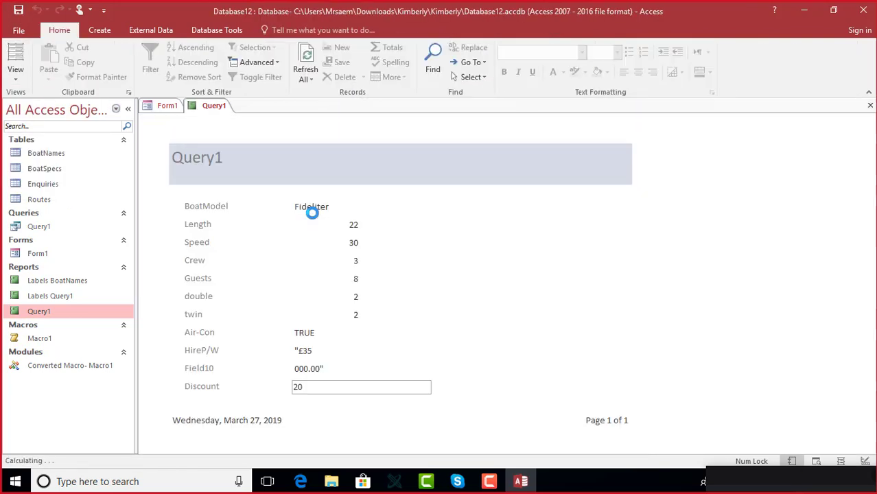
pyautogui.click(167, 107)
pyautogui.click(211, 107)
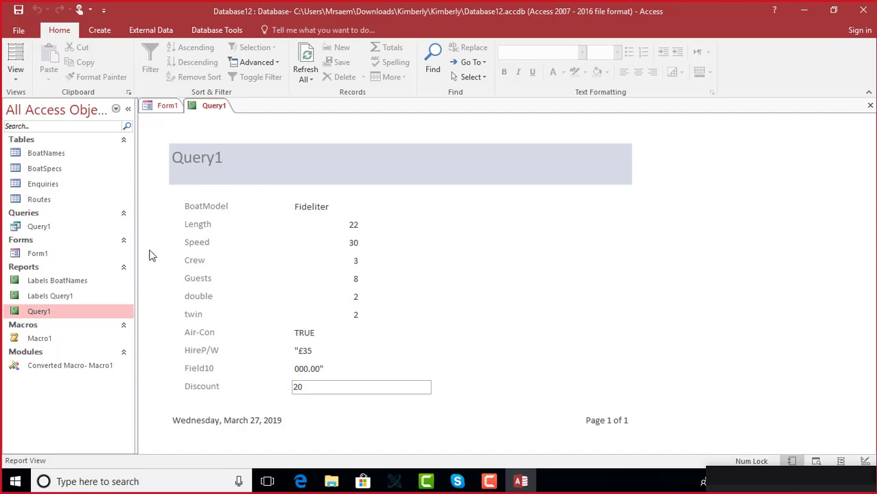
# Return to Design View and make the report's Detail section taller
pyautogui.click(15, 75)
pyautogui.click(62, 185)
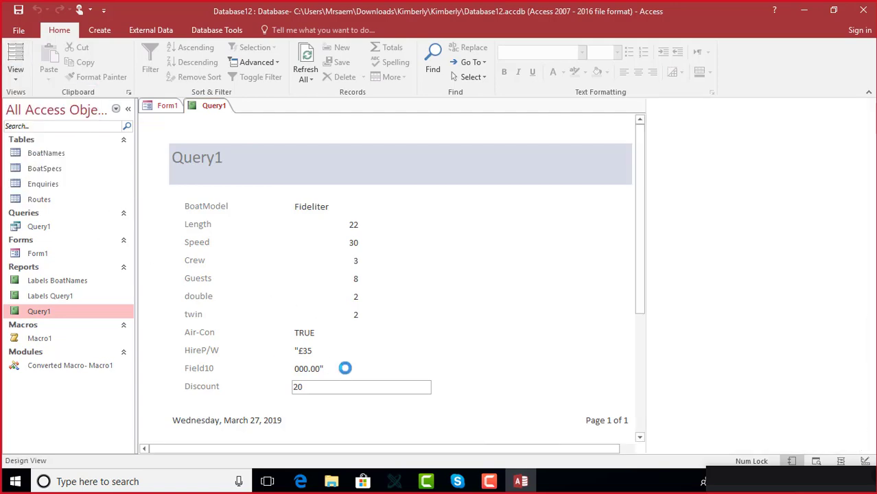
pyautogui.scroll(-5, 340, 343)
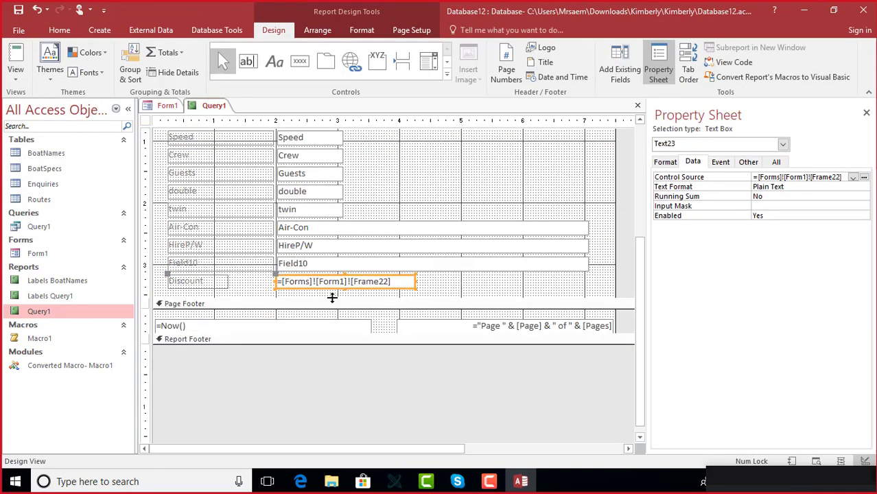
pyautogui.moveTo(332, 300); pyautogui.dragTo(339, 347)
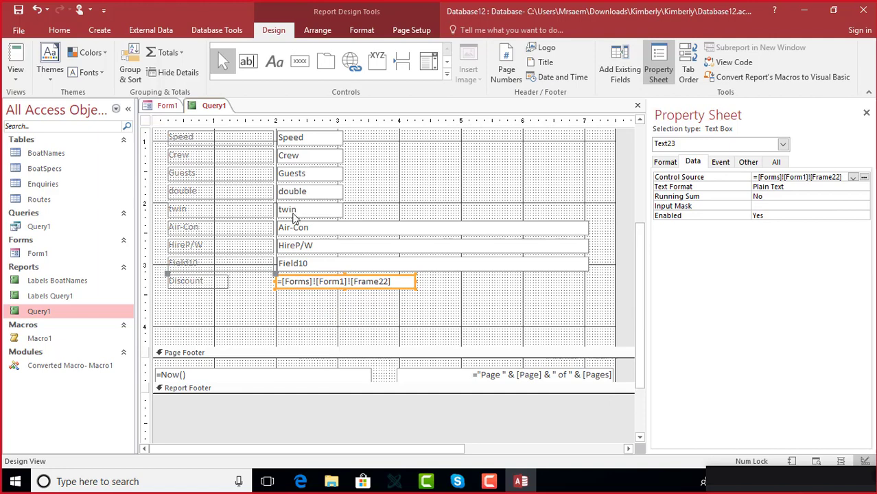
pyautogui.scroll(3, 296, 213)
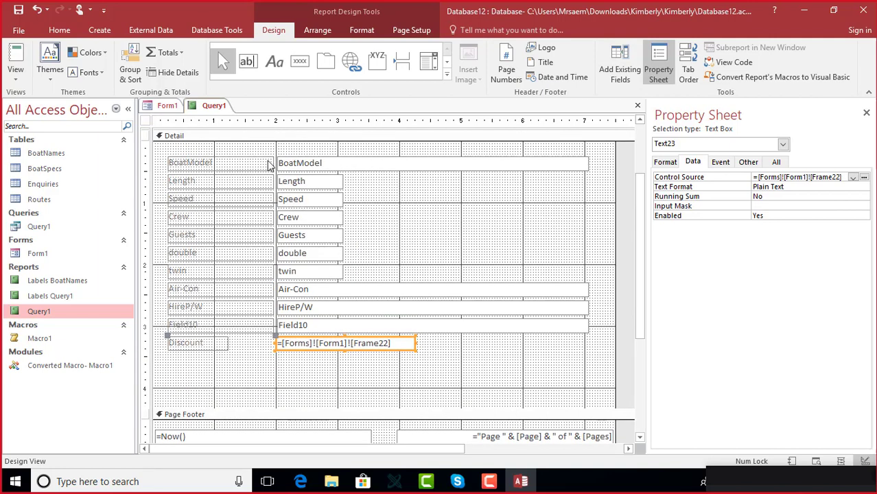
# Add a text box below Discount with a widened label reading 'Discounted Amount'
pyautogui.click(253, 63)
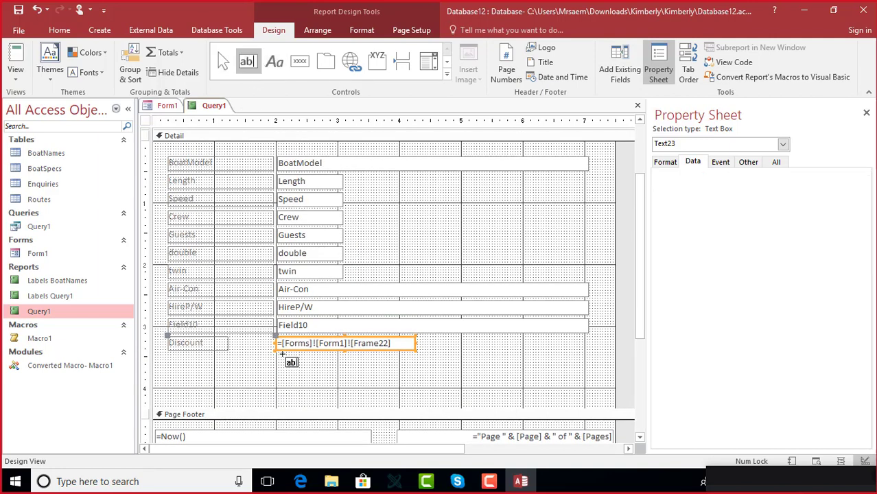
pyautogui.moveTo(274, 357)
pyautogui.mouseDown()
pyautogui.moveTo(412, 375)
pyautogui.moveTo(588, 369)
pyautogui.mouseUp()
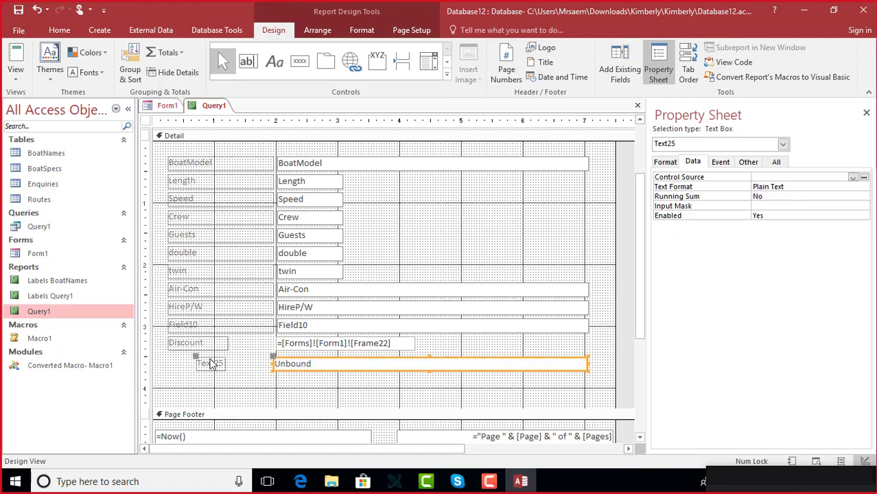
pyautogui.click(206, 363)
pyautogui.moveTo(197, 363); pyautogui.dragTo(168, 361)
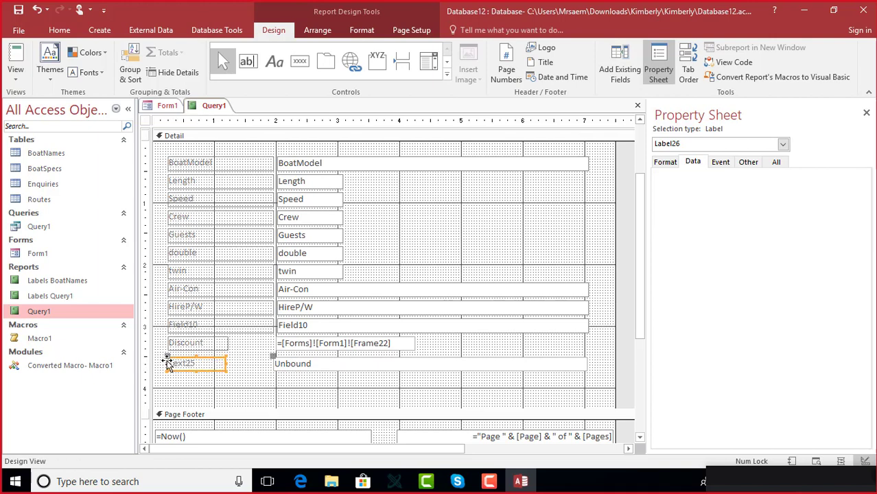
pyautogui.click(182, 363)
pyautogui.doubleClick(183, 363)
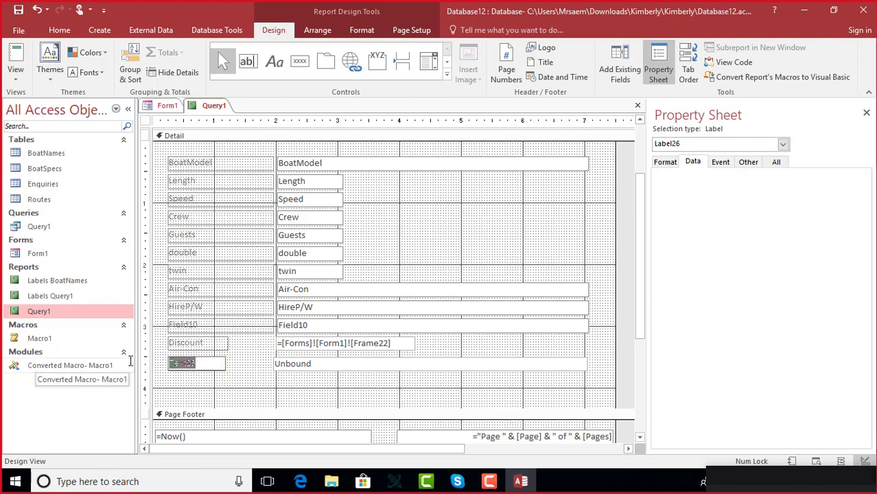
pyautogui.write('Discount')
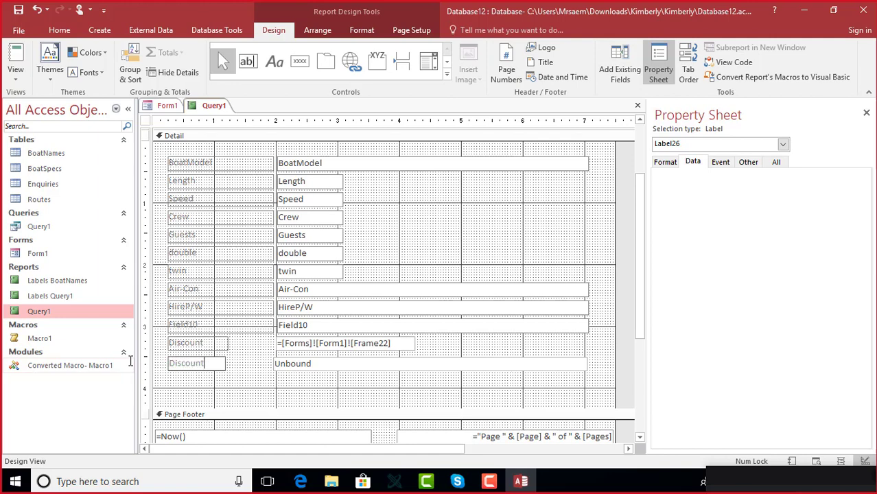
pyautogui.write('ed Amou')
pyautogui.write('nt')
# Enter =[Forms]![Form1]![Frame22]/[Speed]*100 as the Discounted Amount box's formula
pyautogui.click(295, 365)
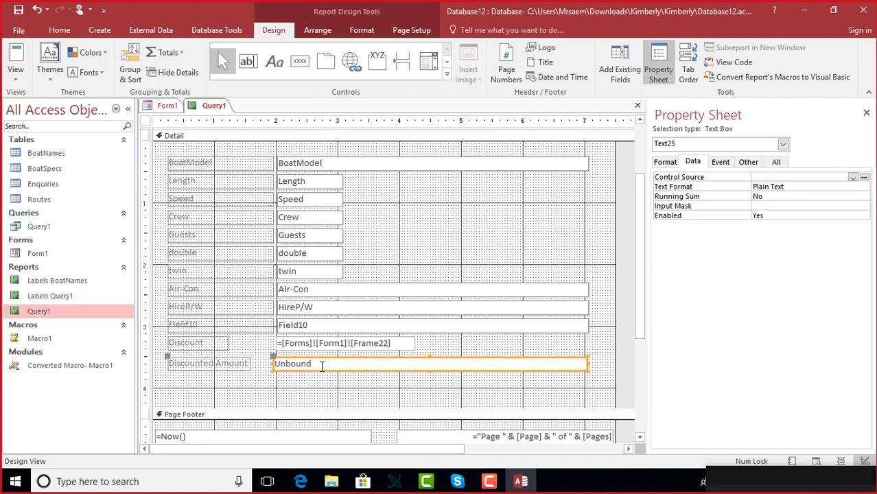
pyautogui.click(322, 366)
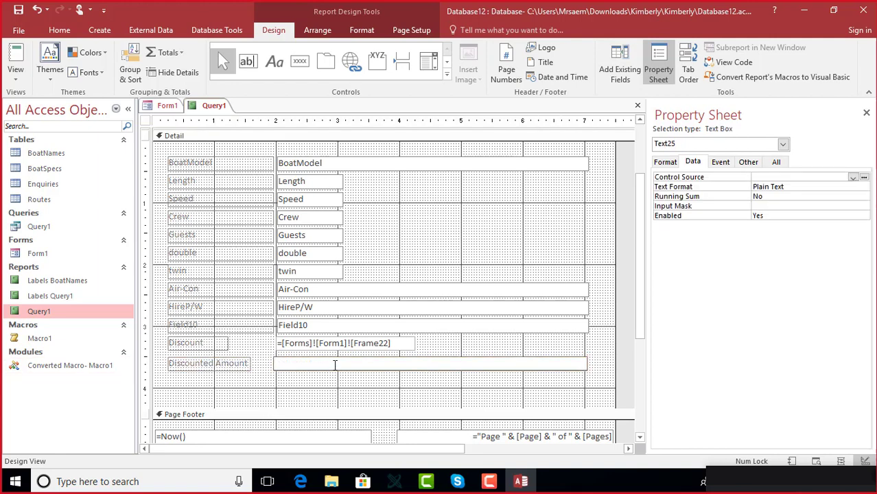
pyautogui.click(387, 344)
pyautogui.moveTo(391, 342); pyautogui.dragTo(265, 343)
pyautogui.hotkey('ctrl', 'c')
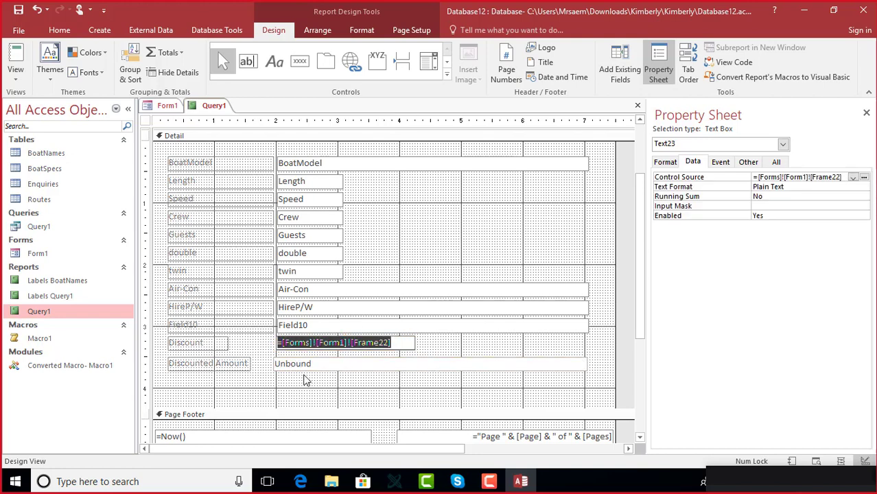
pyautogui.click(298, 364)
pyautogui.hotkey('ctrl', 'v')
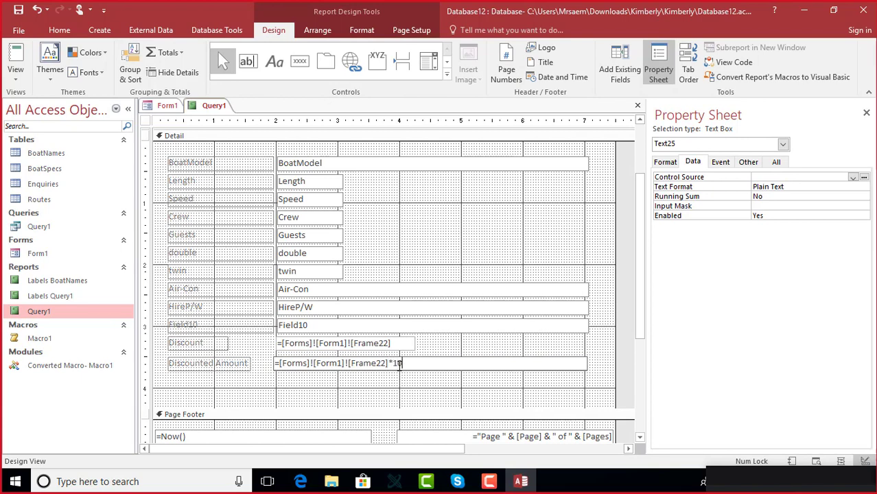
pyautogui.write('00')
pyautogui.press('BackSpace')
pyautogui.press('BackSpace')
pyautogui.press('BackSpace')
pyautogui.press('BackSpace')
pyautogui.write(']/')
pyautogui.write('[')
pyautogui.write('Spee')
pyautogui.write('d]*')
pyautogui.write('100')
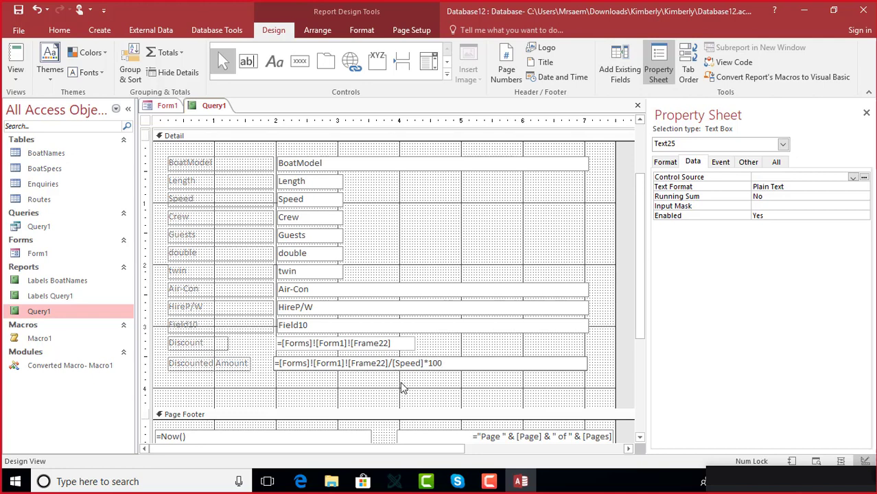
# Commit the formula and show the Query1 report in Print Preview
pyautogui.click(402, 385)
pyautogui.click(15, 76)
pyautogui.click(41, 125)
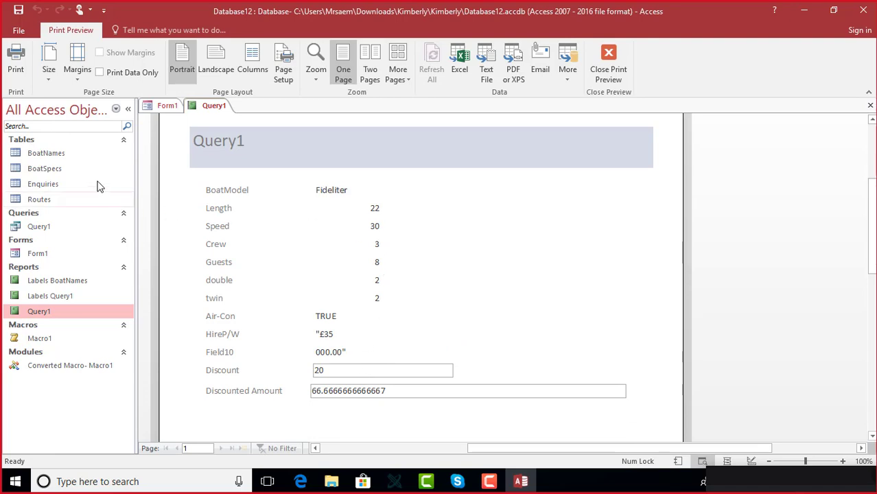
# Rewrite the Discounted Amount formula as =[Forms]![Form1]![Frame22]/100*[Speed] and preview the report again
pyautogui.click(608, 69)
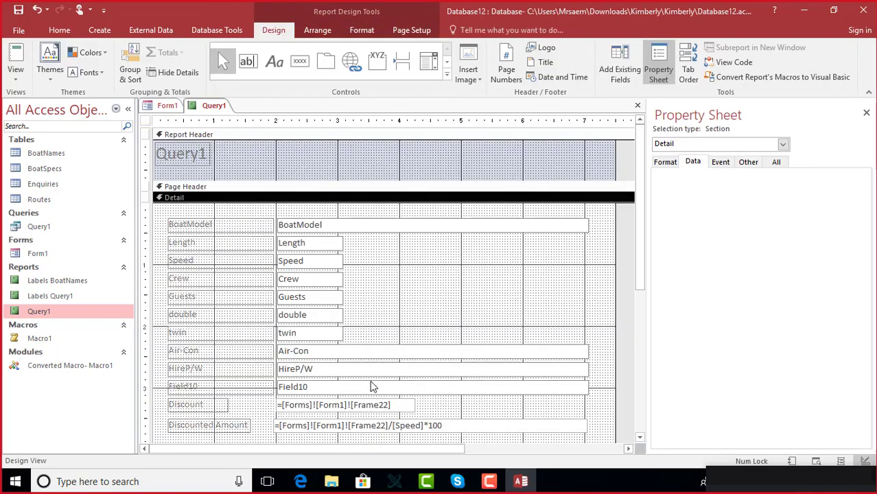
pyautogui.click(388, 365)
pyautogui.click(426, 364)
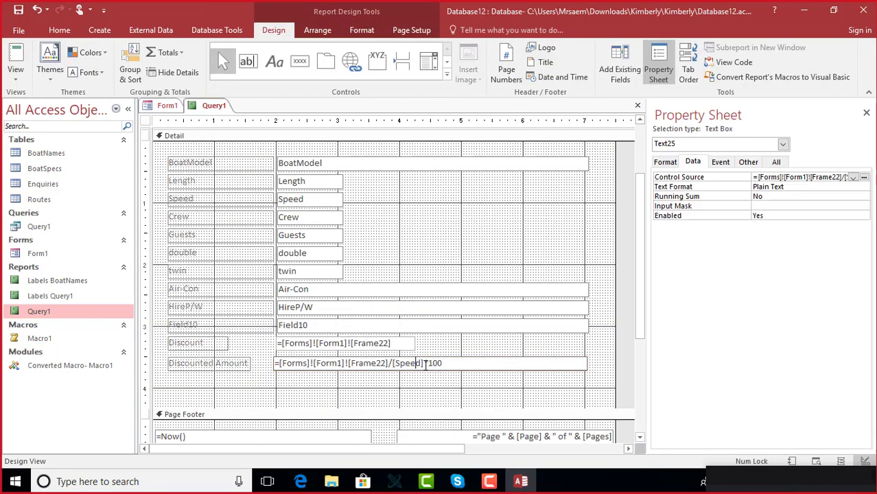
pyautogui.moveTo(426, 365); pyautogui.dragTo(394, 364)
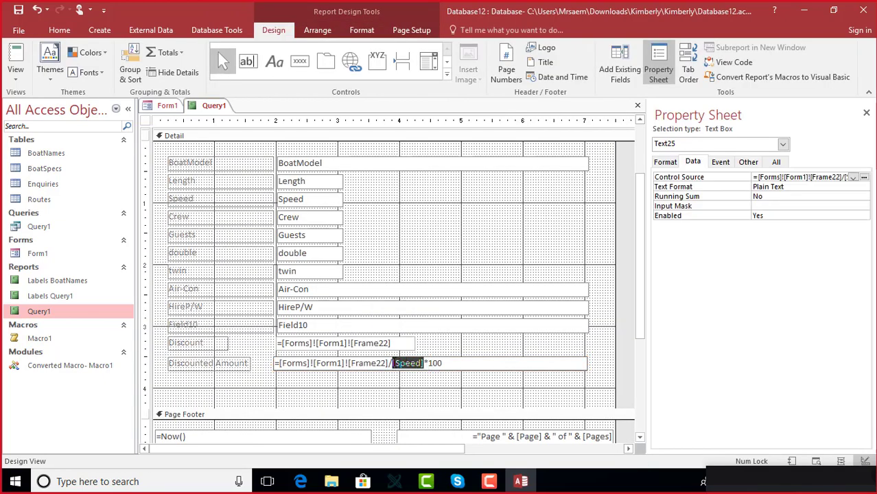
pyautogui.press('Delete')
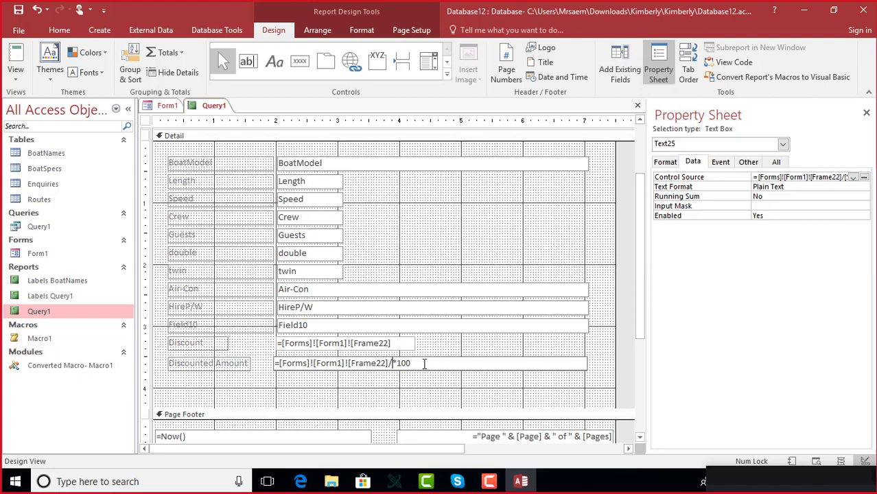
pyautogui.press('BackSpace')
pyautogui.press('Delete')
pyautogui.write('/')
pyautogui.click(414, 362)
pyautogui.write('*[Speed]')
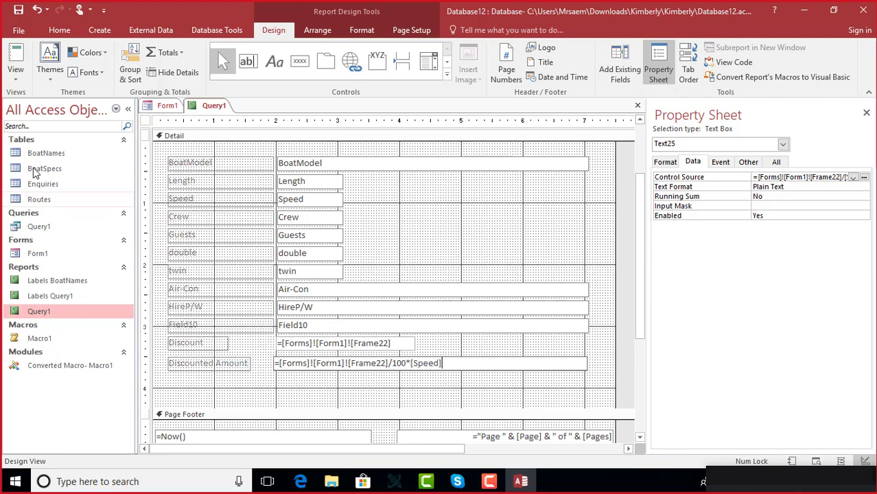
pyautogui.click(15, 76)
pyautogui.click(55, 125)
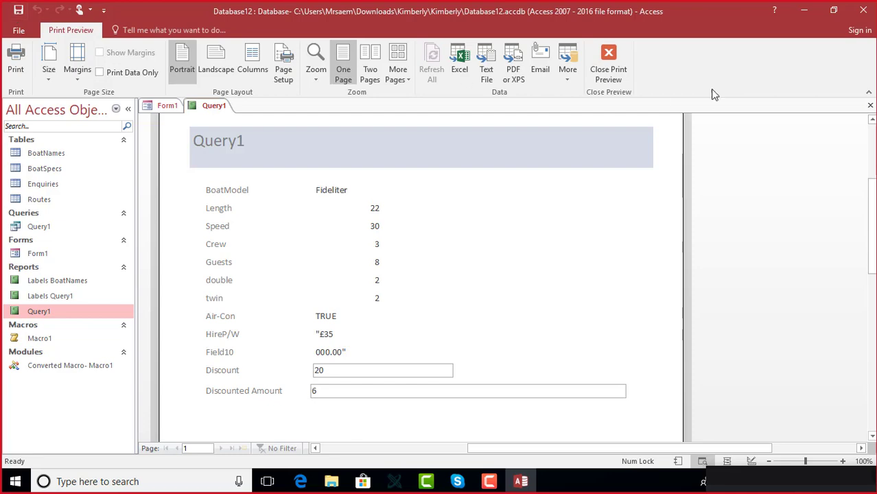
# Close Print Preview to return the Query1 report to Design View
pyautogui.click(608, 65)
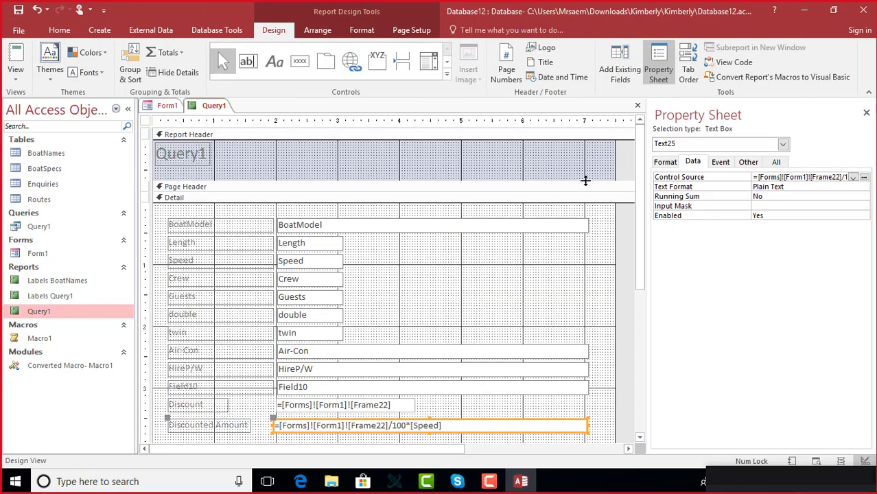
pyautogui.moveTo(639, 256); pyautogui.dragTo(642, 278)
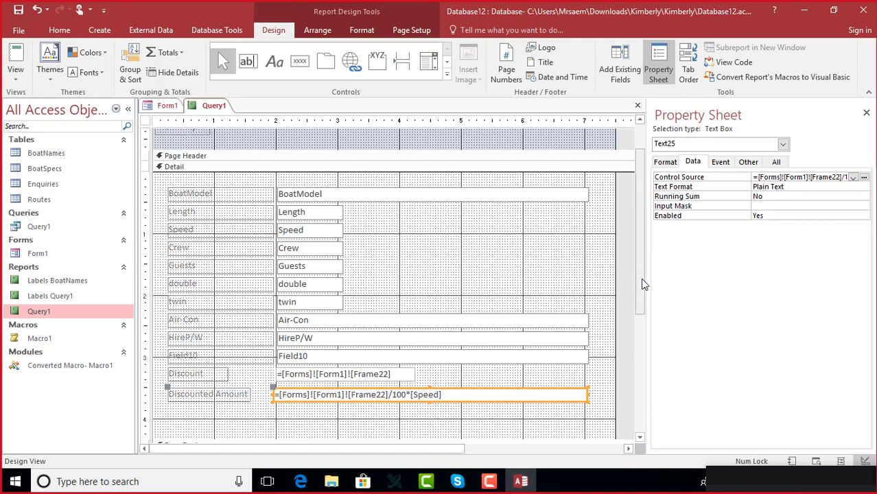
pyautogui.click(749, 474)
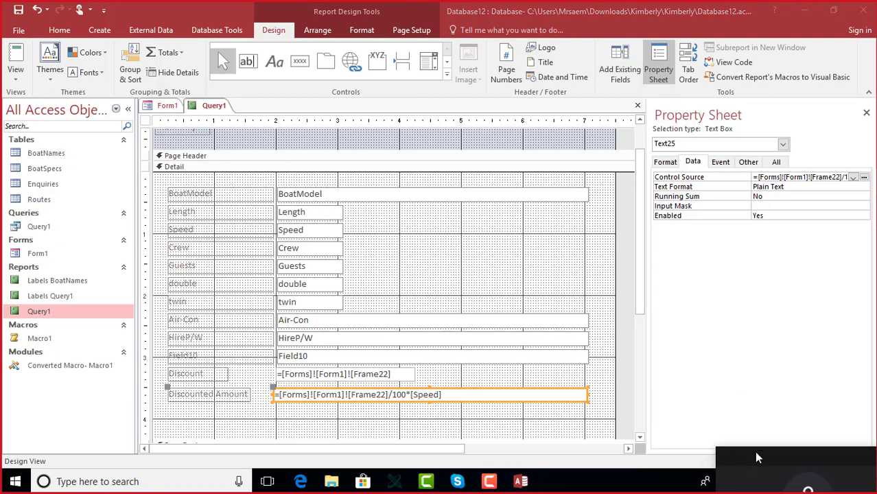
# Refocus the Access window and minimise it to reach the desktop
pyautogui.click(19, 13)
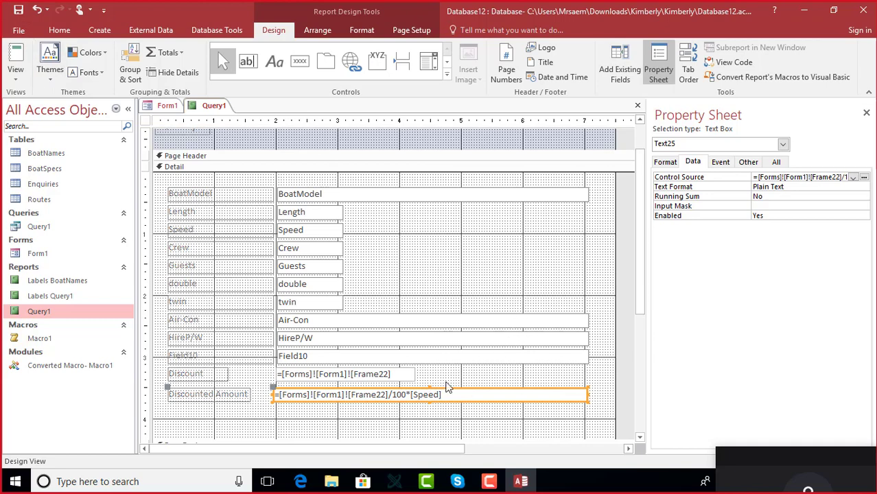
pyautogui.moveTo(641, 243); pyautogui.dragTo(642, 229)
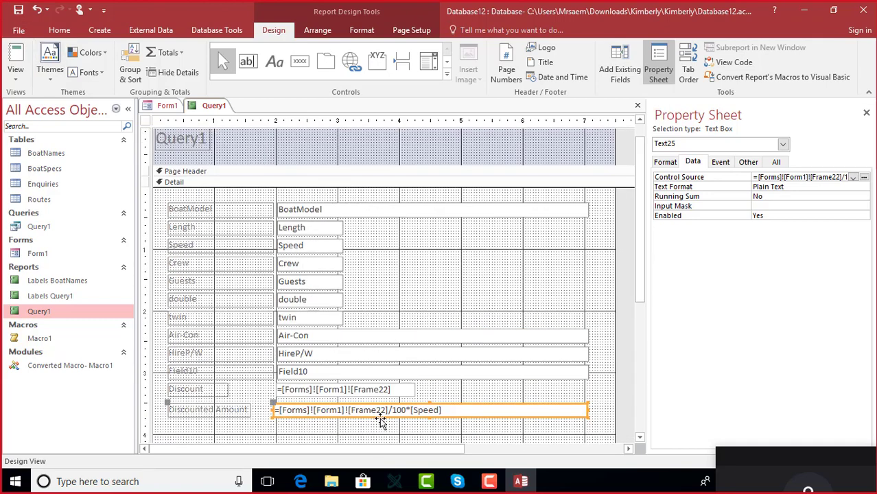
pyautogui.moveTo(524, 489)
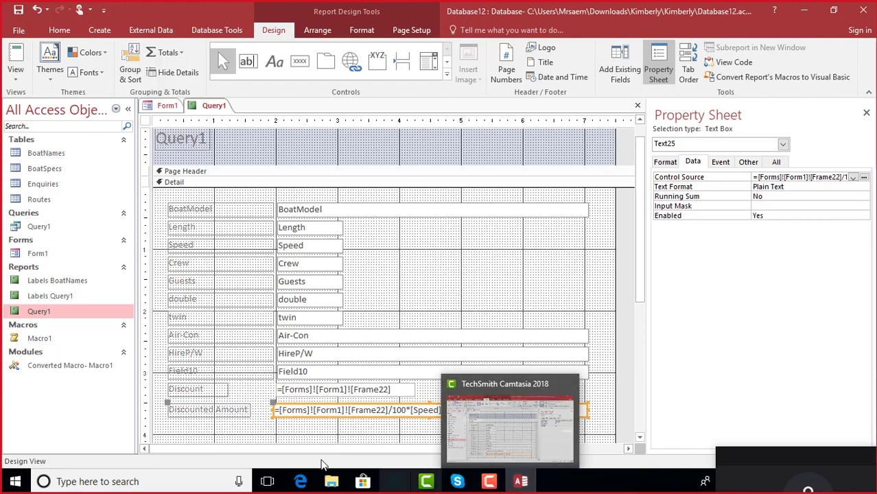
pyautogui.click(805, 11)
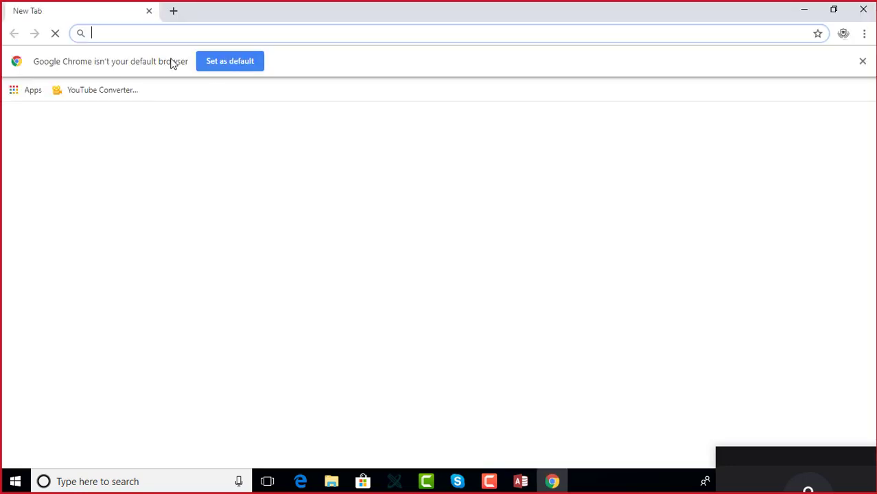
# Load sirsaem.com from the address-bar suggestions
pyautogui.write('sirsaem.com')
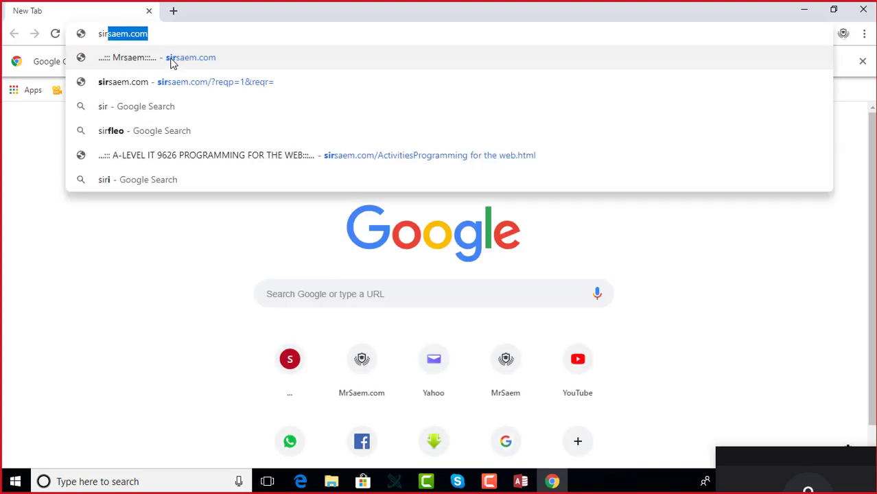
pyautogui.click(173, 60)
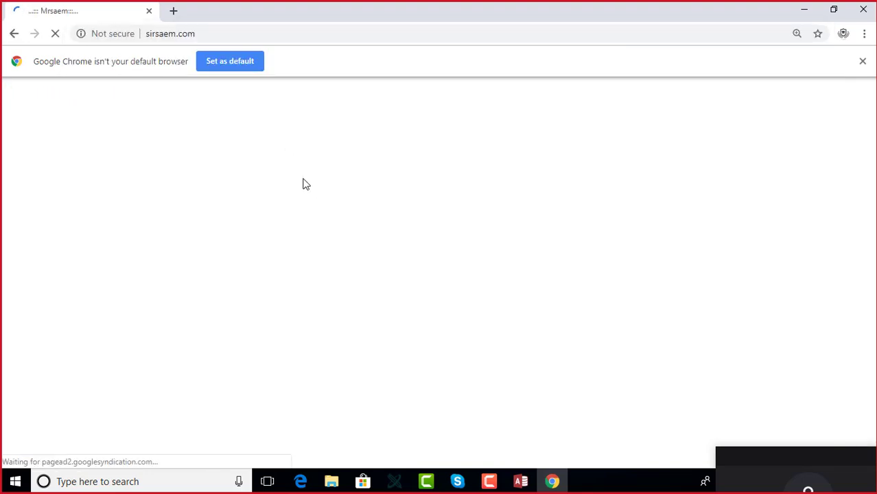
pyautogui.scroll(-3, 305, 206)
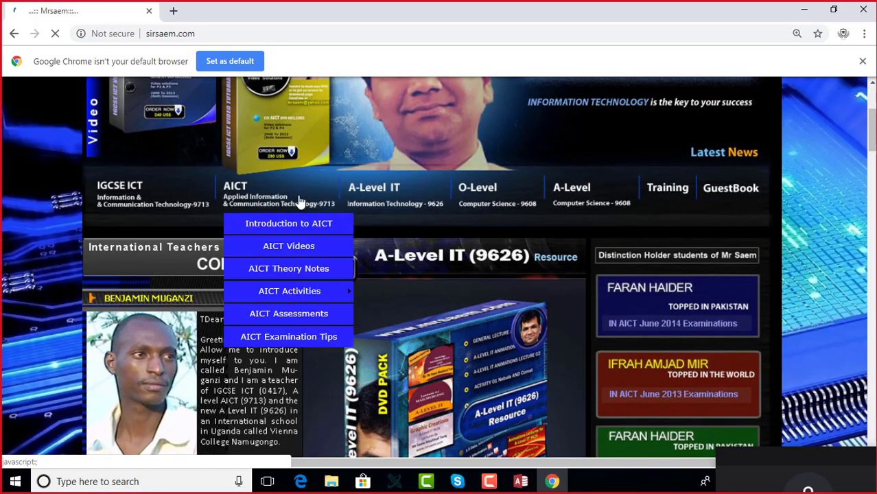
pyautogui.moveTo(383, 197)
pyautogui.moveTo(428, 272)
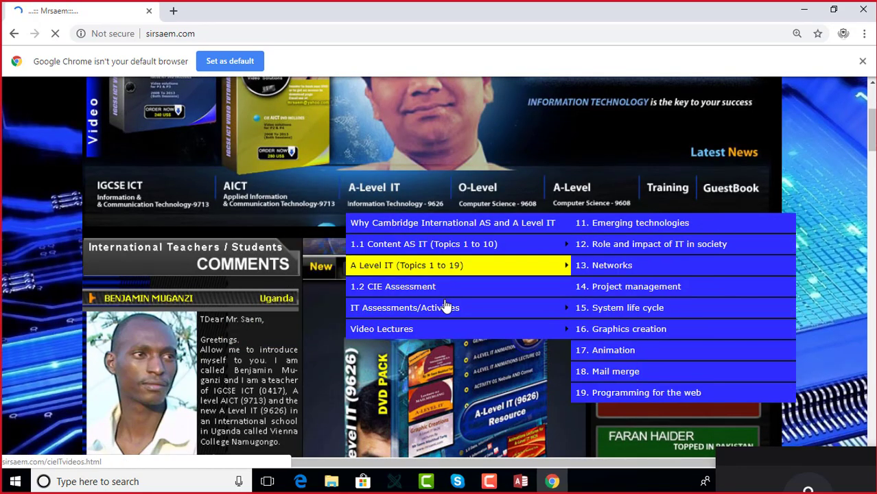
pyautogui.moveTo(447, 310)
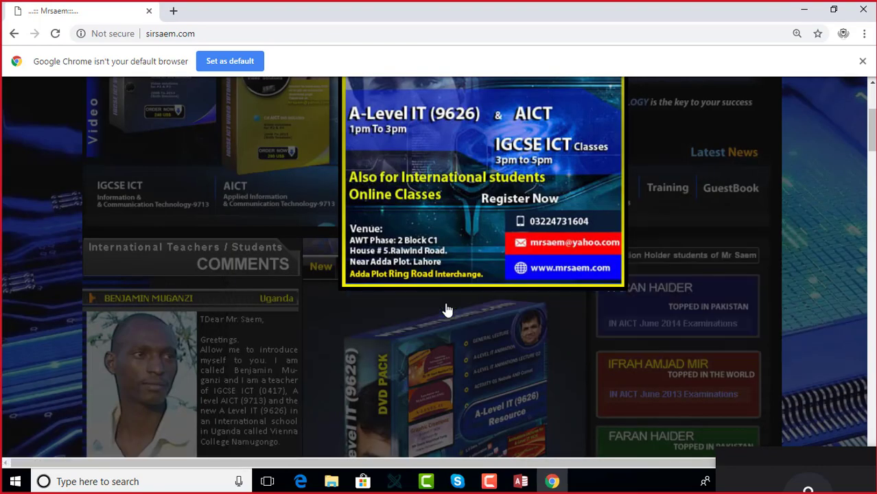
# Close the advert popup and bring up the AICT > AICT Activities topic list
pyautogui.scroll(2, 570, 220)
pyautogui.click(629, 159)
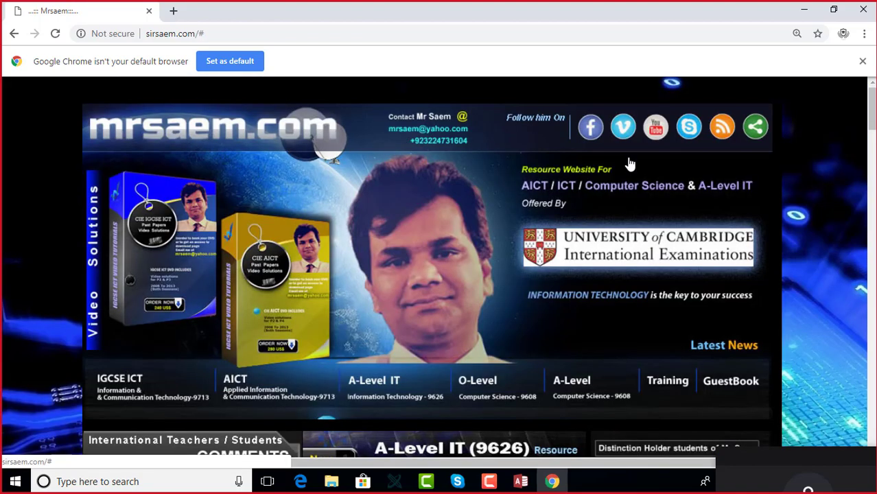
pyautogui.scroll(-2, 465, 273)
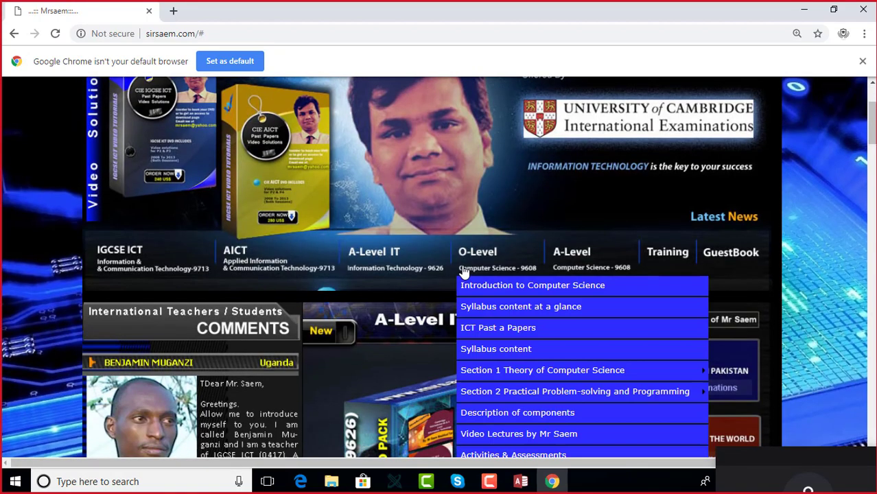
pyautogui.moveTo(383, 256)
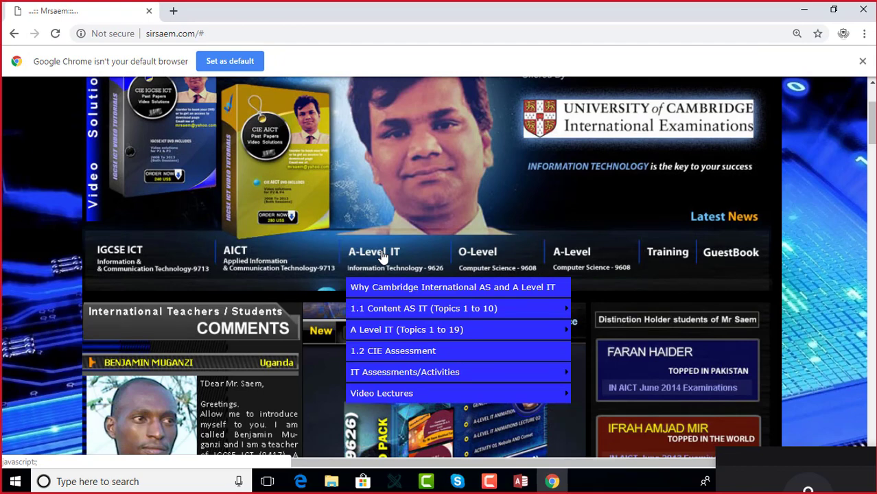
pyautogui.scroll(-1, 383, 256)
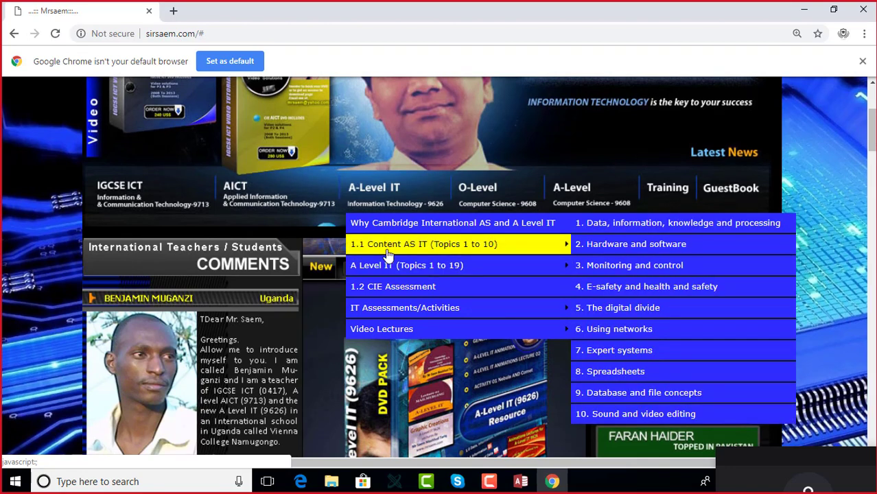
pyautogui.moveTo(192, 125)
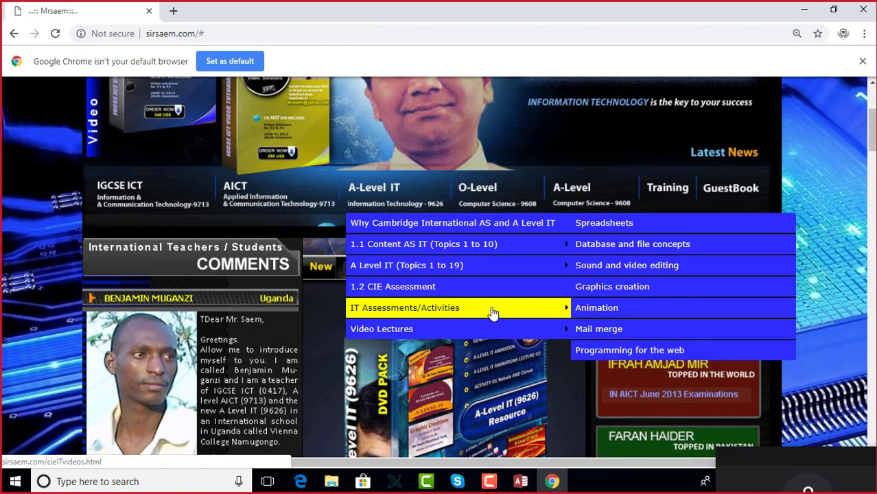
pyautogui.moveTo(250, 196)
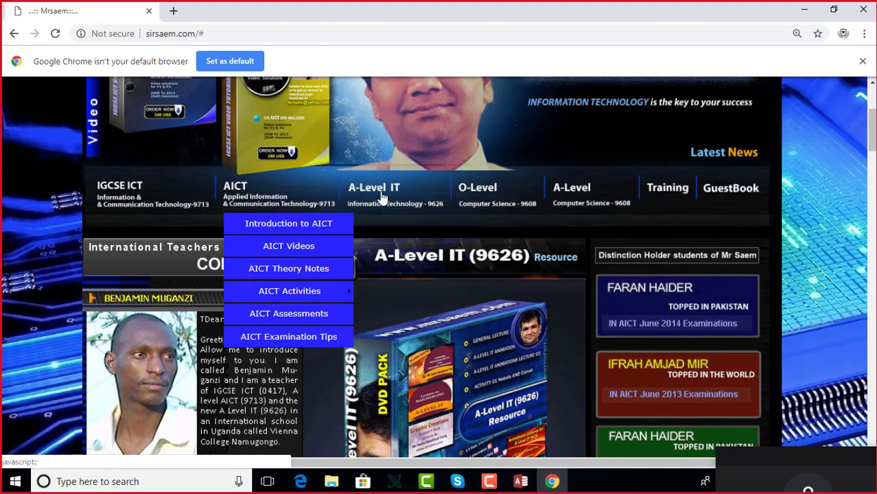
pyautogui.moveTo(287, 297)
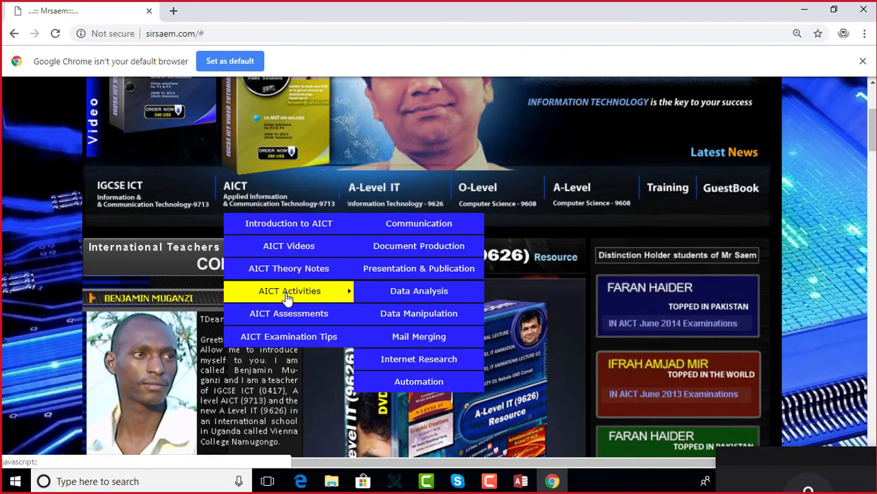
pyautogui.click(445, 389)
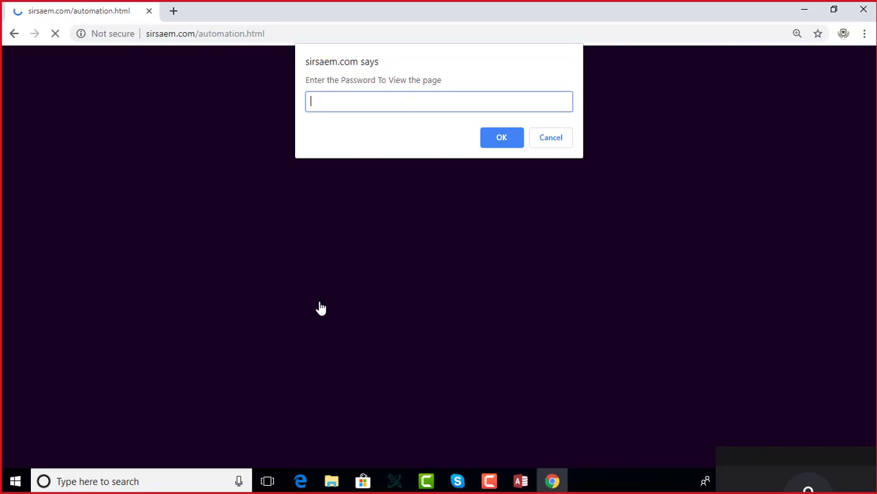
pyautogui.press('Return')
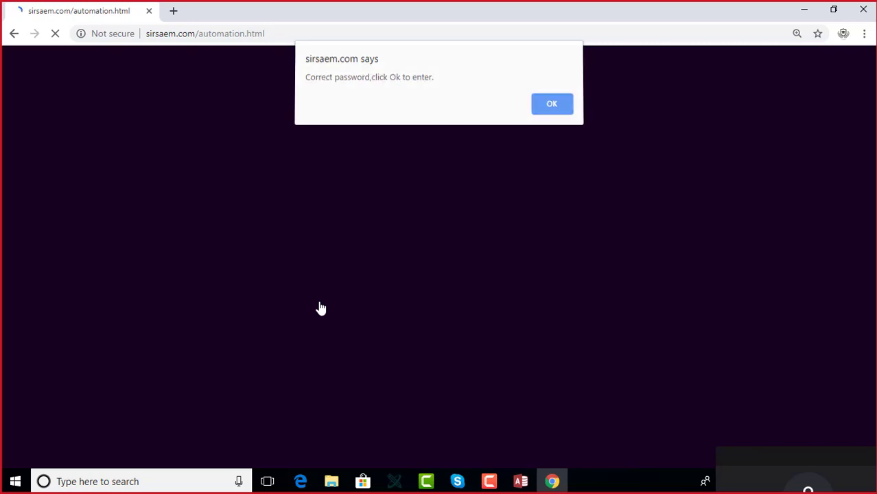
pyautogui.press('Return')
pyautogui.scroll(-3, 324, 306)
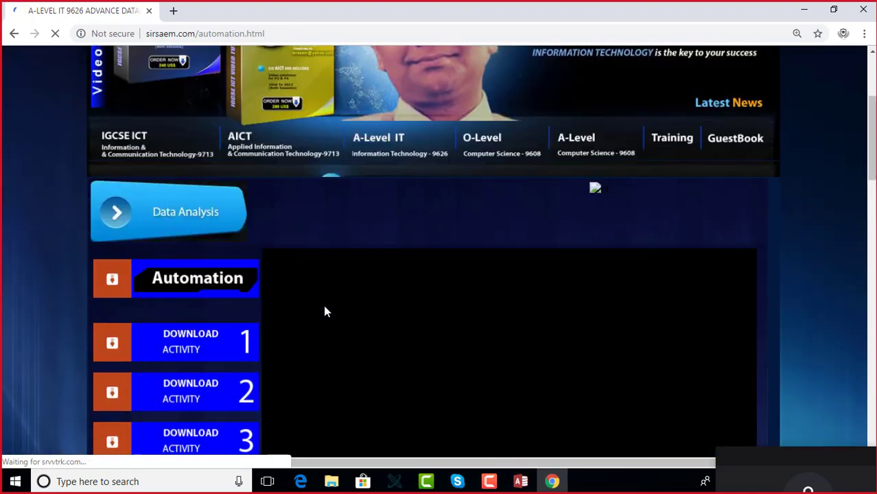
pyautogui.scroll(-4, 295, 327)
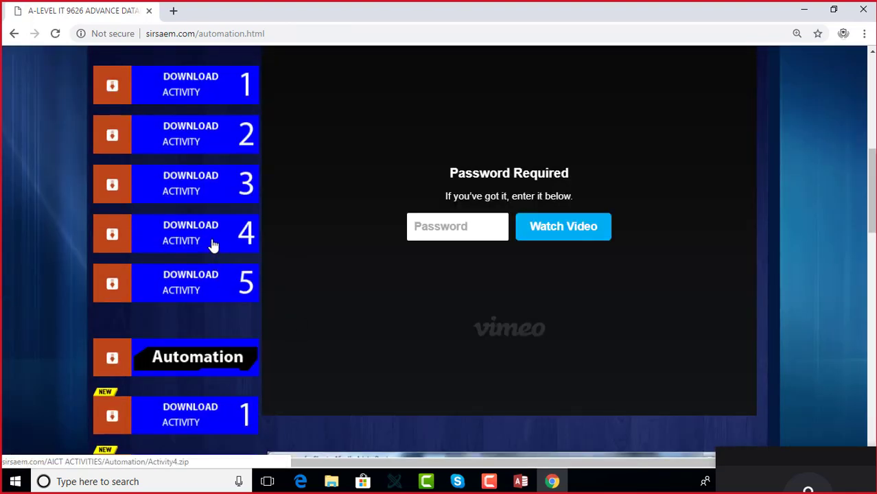
pyautogui.scroll(-5, 212, 245)
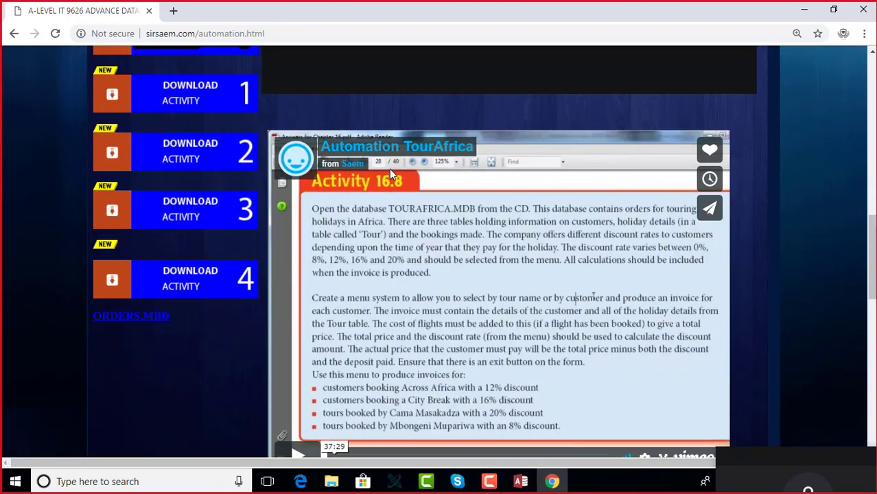
pyautogui.scroll(-1, 427, 193)
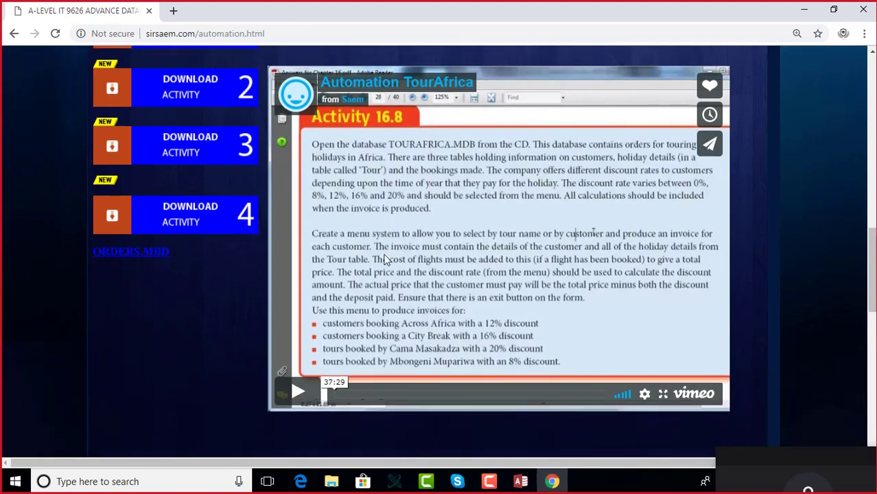
pyautogui.scroll(1, 387, 191)
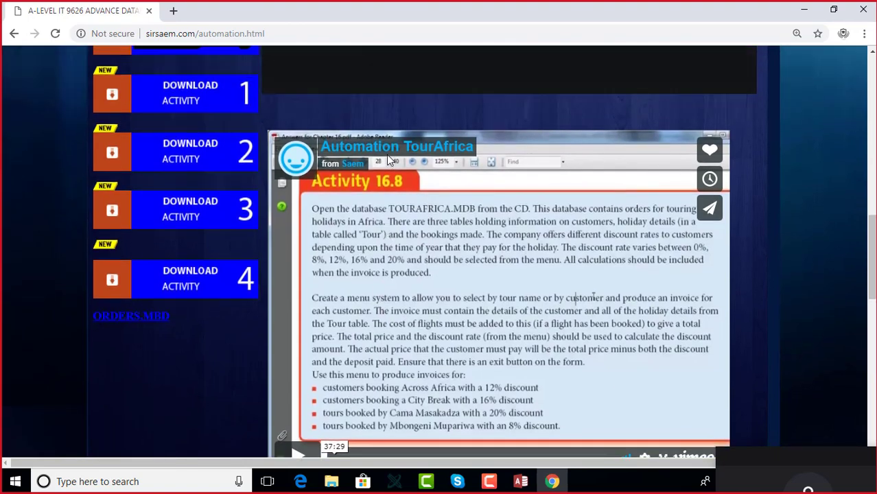
pyautogui.scroll(3, 259, 184)
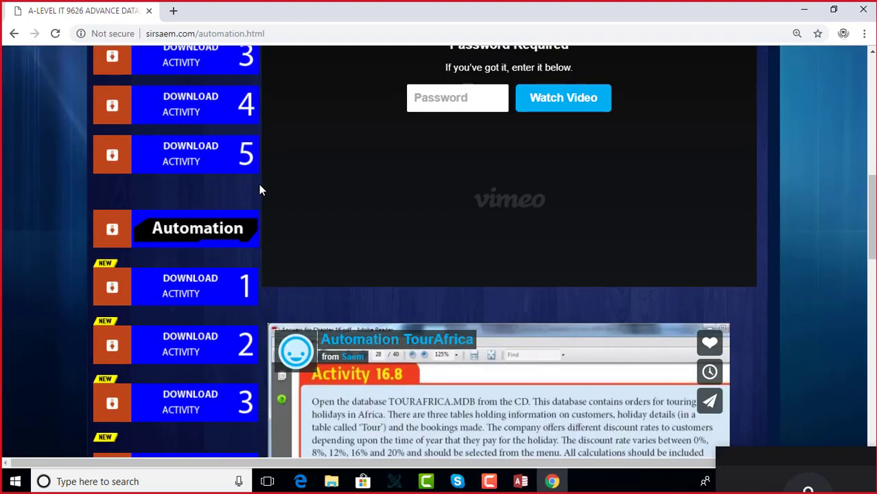
pyautogui.scroll(-2, 431, 369)
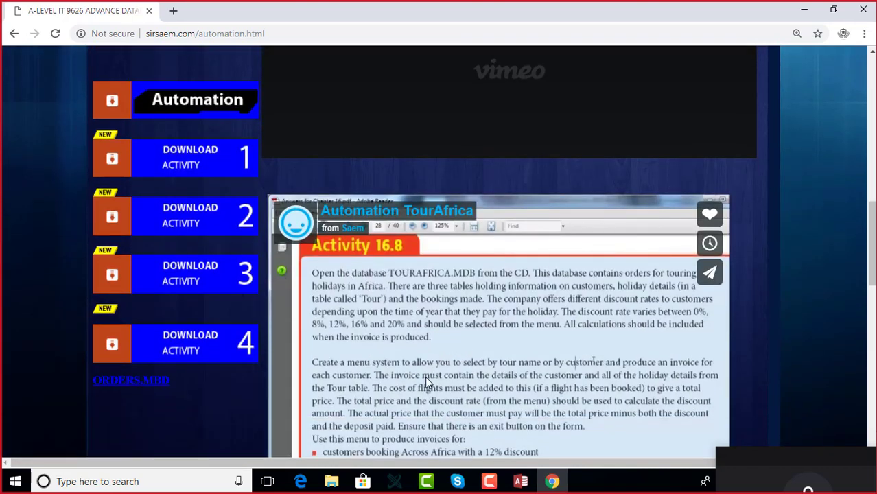
pyautogui.scroll(-1, 418, 367)
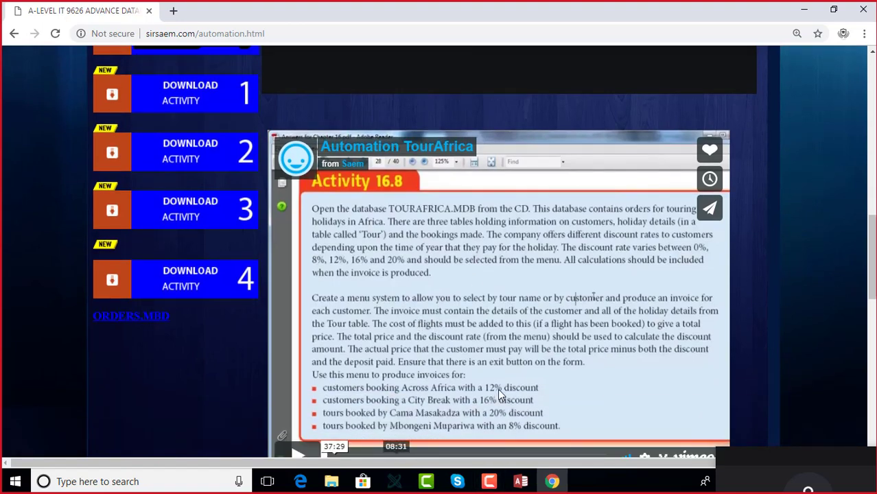
pyautogui.scroll(3, 500, 394)
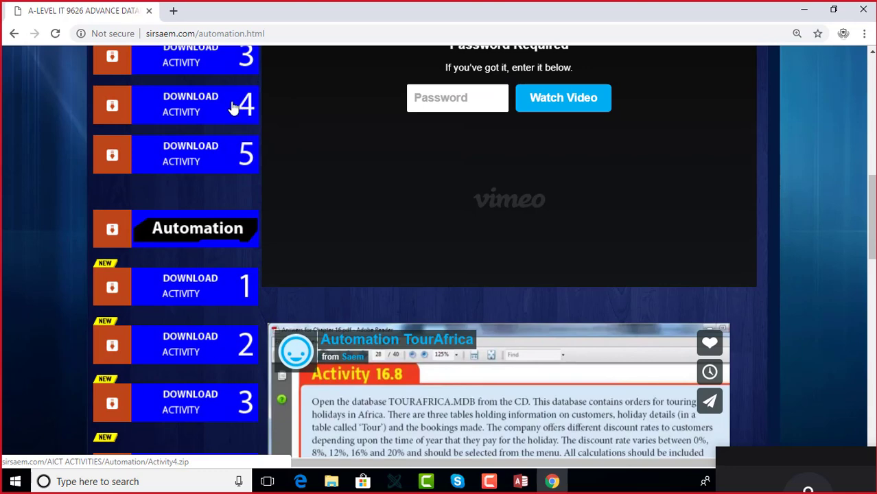
pyautogui.scroll(-2, 389, 322)
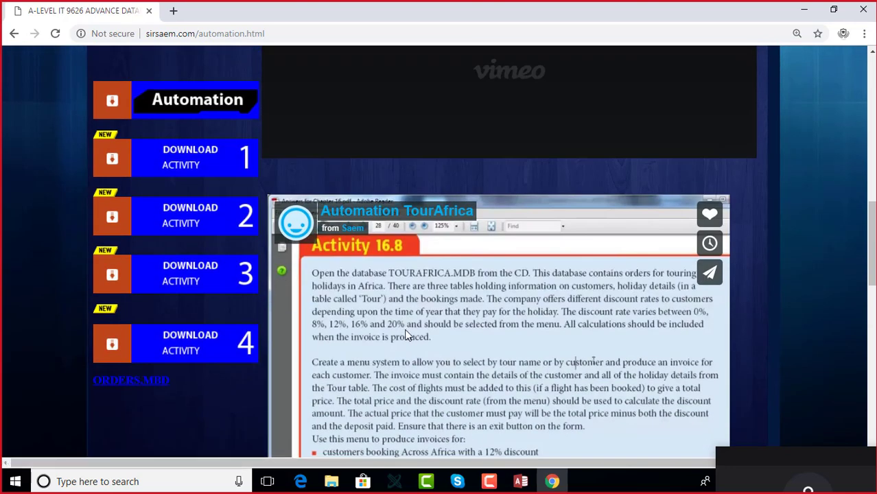
pyautogui.scroll(3, 405, 335)
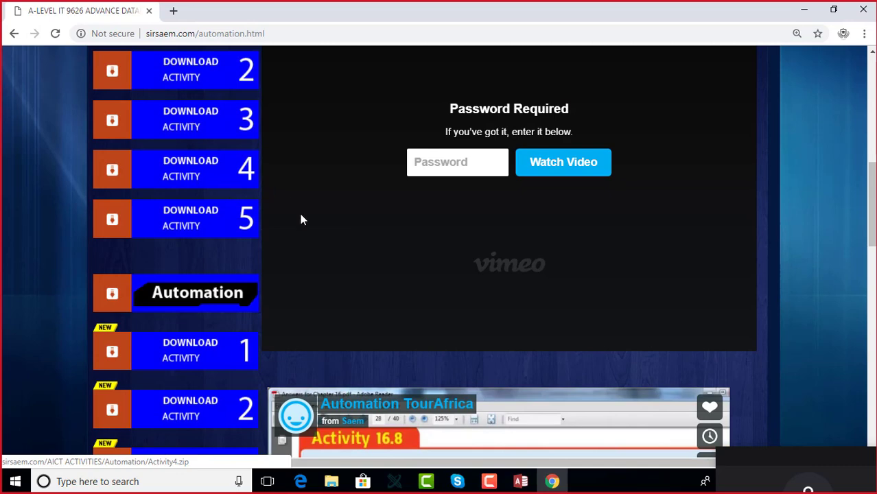
pyautogui.scroll(-2, 298, 273)
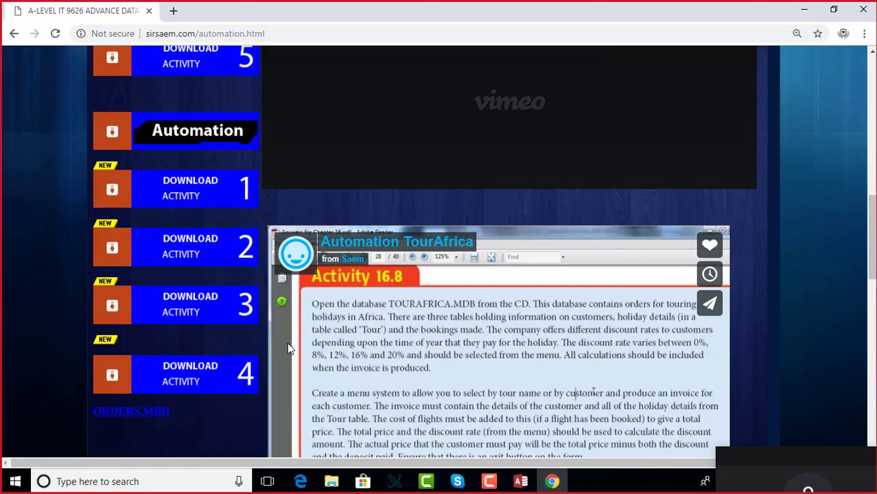
pyautogui.scroll(-2, 287, 342)
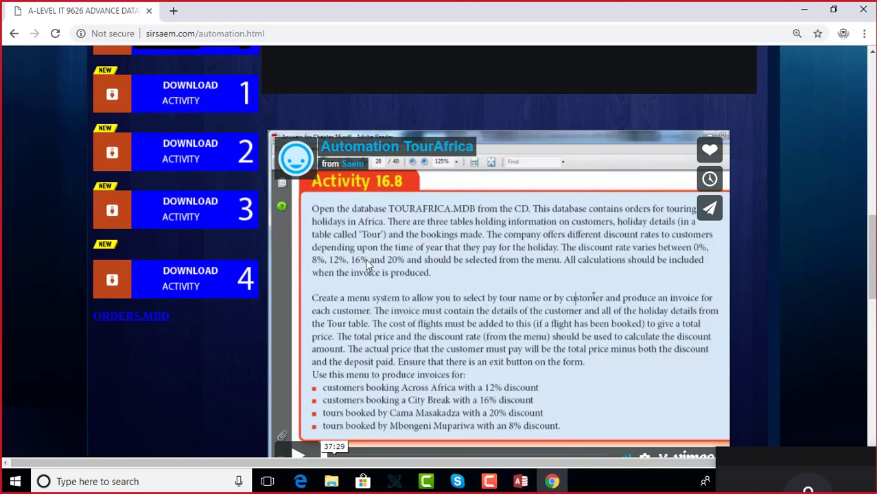
pyautogui.scroll(10, 368, 251)
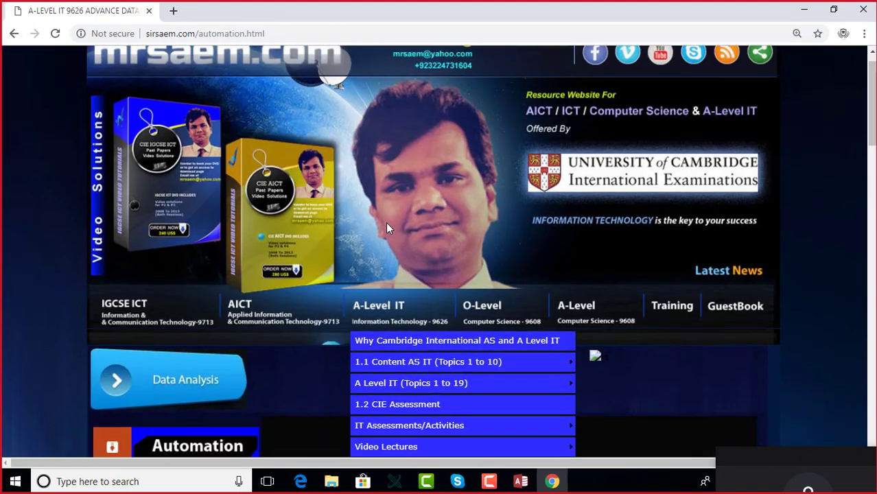
# Open A-Level IT's Programming for the web page, entering the page password and accepting the confirmation
pyautogui.scroll(-2, 386, 228)
pyautogui.moveTo(466, 326)
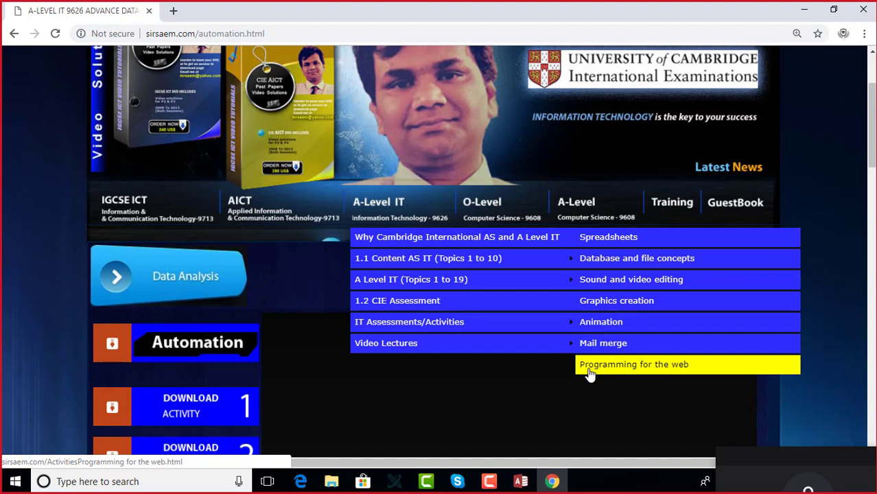
pyautogui.click(605, 367)
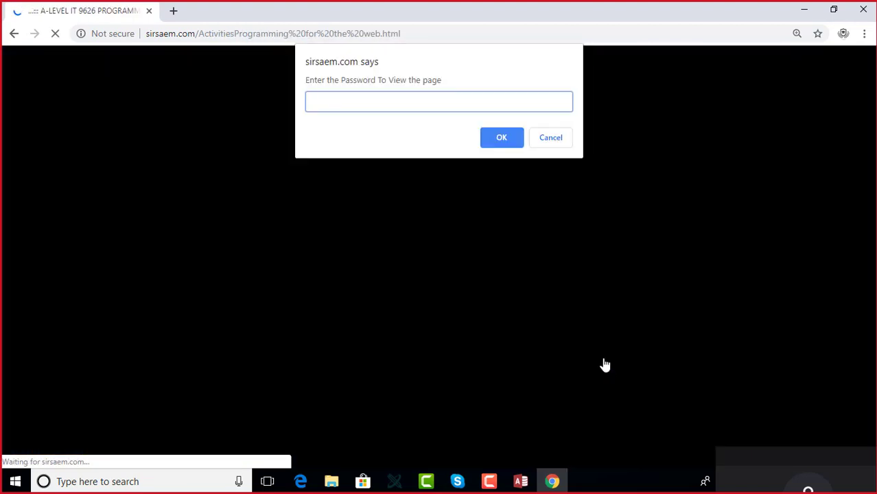
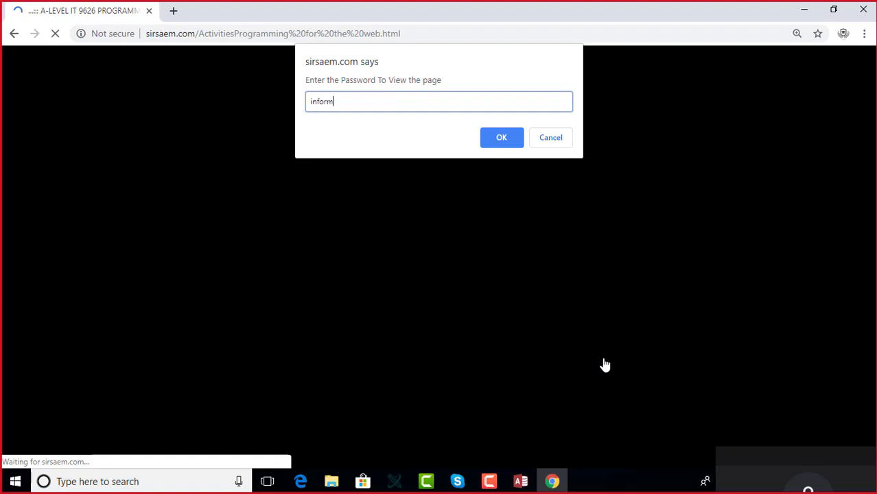
pyautogui.press('Return')
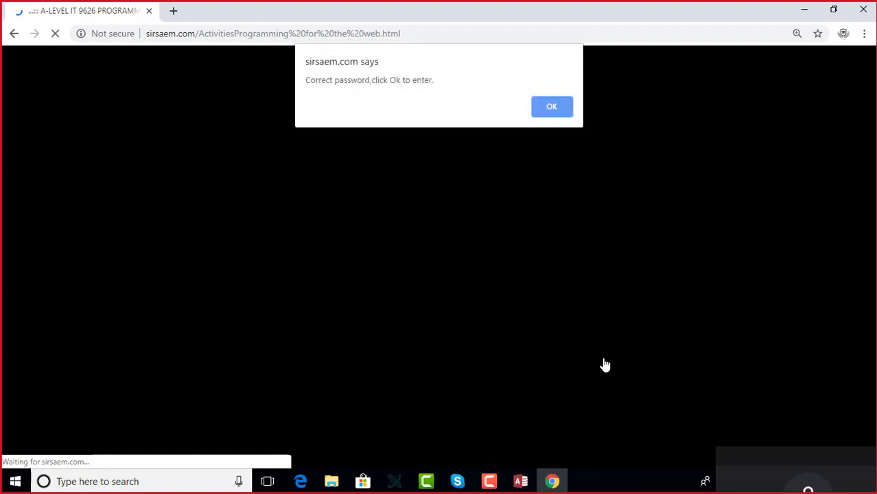
pyautogui.press('Return')
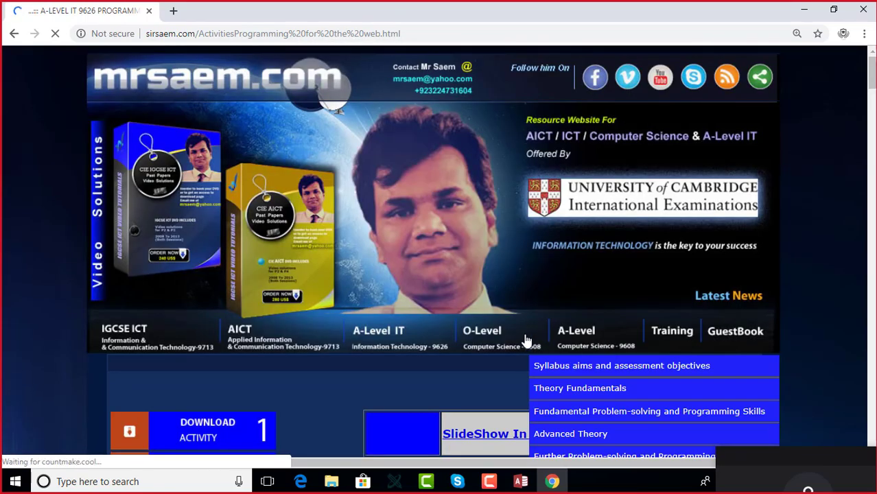
# Scroll through the Programming for the Web page's JavaScript quiz and activities list
pyautogui.scroll(-4, 333, 312)
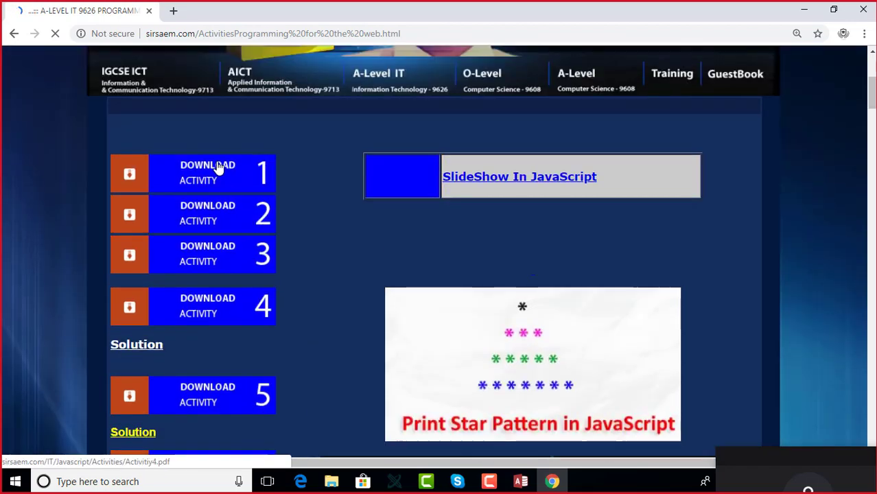
pyautogui.scroll(-4, 209, 309)
pyautogui.scroll(-3, 215, 405)
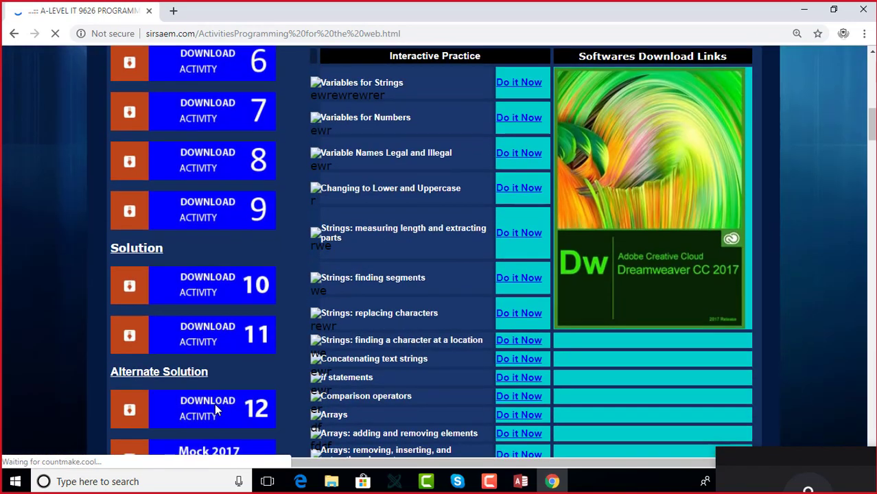
pyautogui.scroll(-2, 221, 342)
pyautogui.scroll(3, 223, 336)
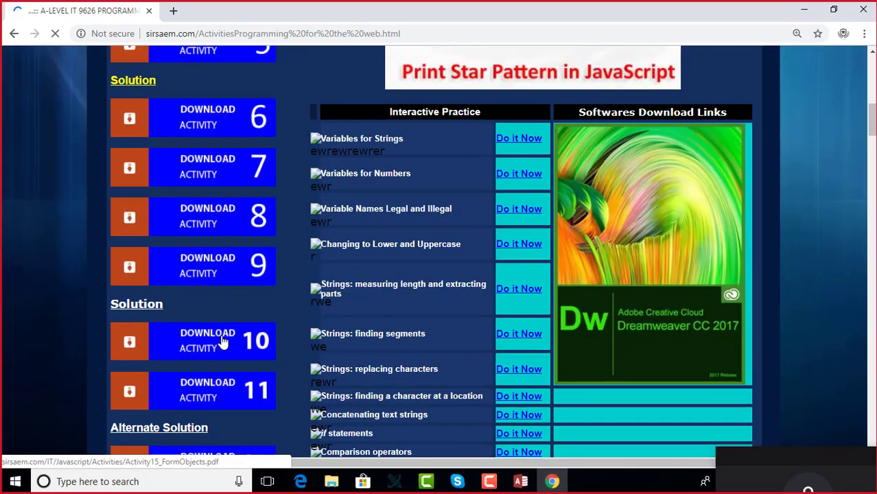
pyautogui.scroll(2, 224, 326)
pyautogui.scroll(2, 224, 322)
pyautogui.scroll(-6, 224, 317)
pyautogui.scroll(-5, 223, 312)
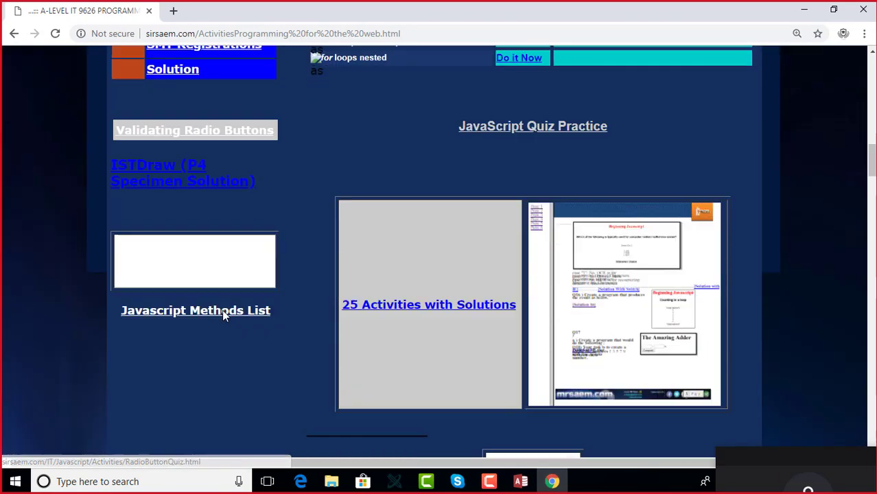
pyautogui.scroll(-2, 222, 310)
pyautogui.scroll(-3, 223, 309)
pyautogui.scroll(1, 237, 275)
pyautogui.scroll(3, 251, 251)
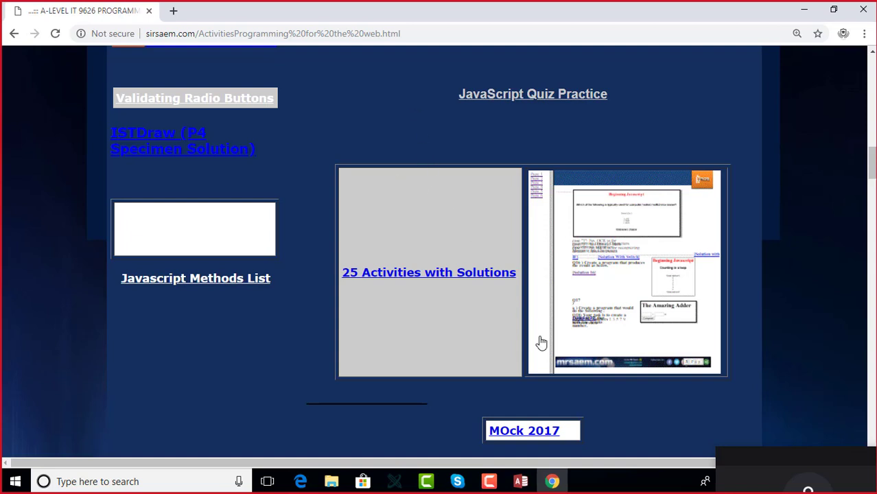
# Restore the Camtasia Recorder panel from the taskbar and move it up-left over the Programming for the Web page
pyautogui.click(484, 486)
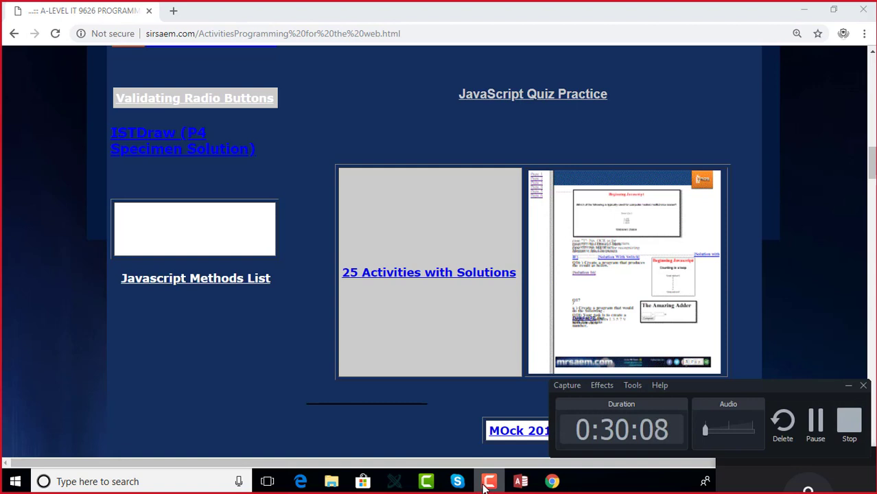
pyautogui.moveTo(713, 385); pyautogui.dragTo(690, 332)
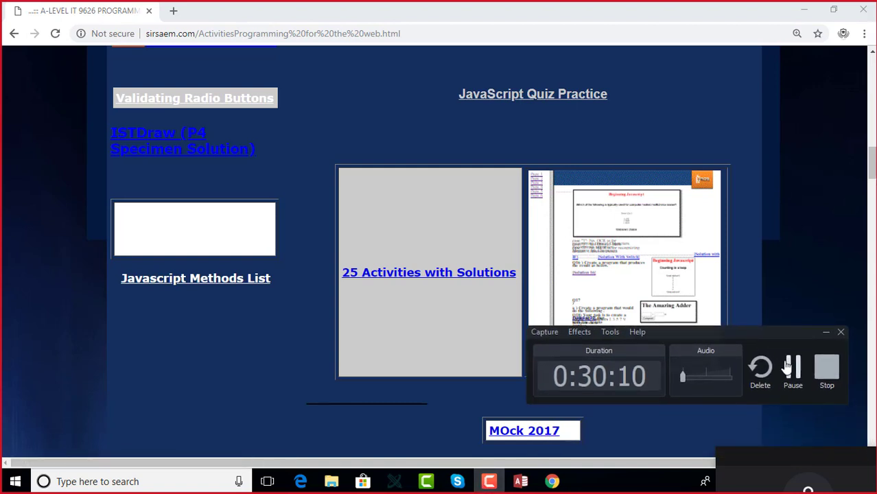